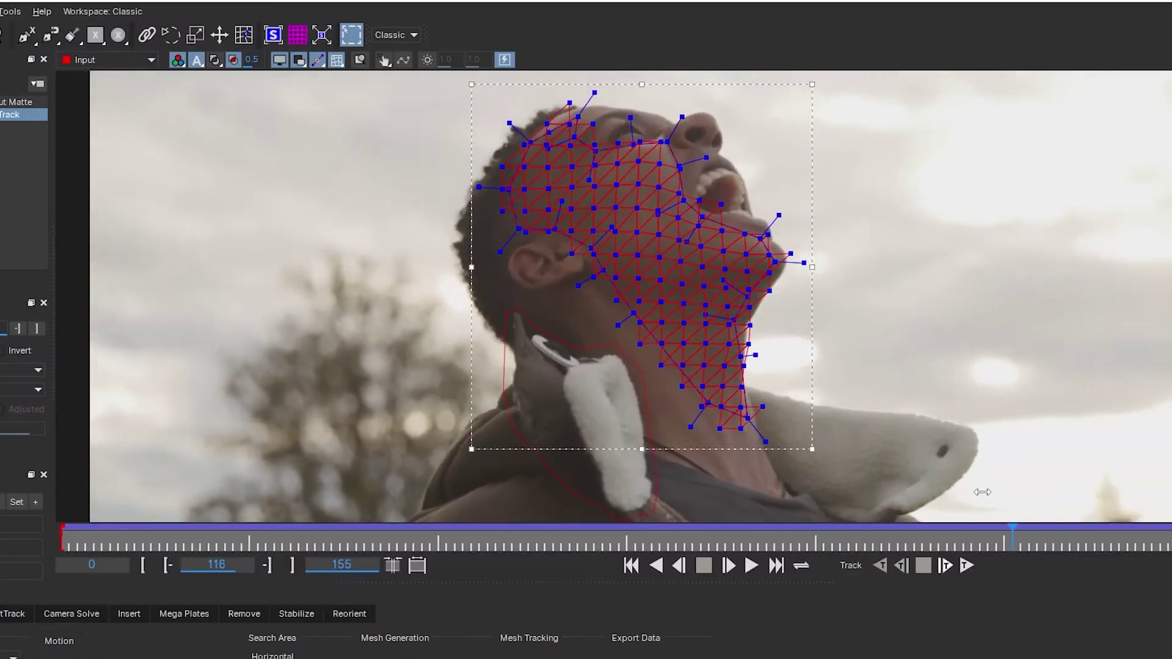
pyautogui.moveTo(615, 495); pyautogui.dragTo(1168, 542)
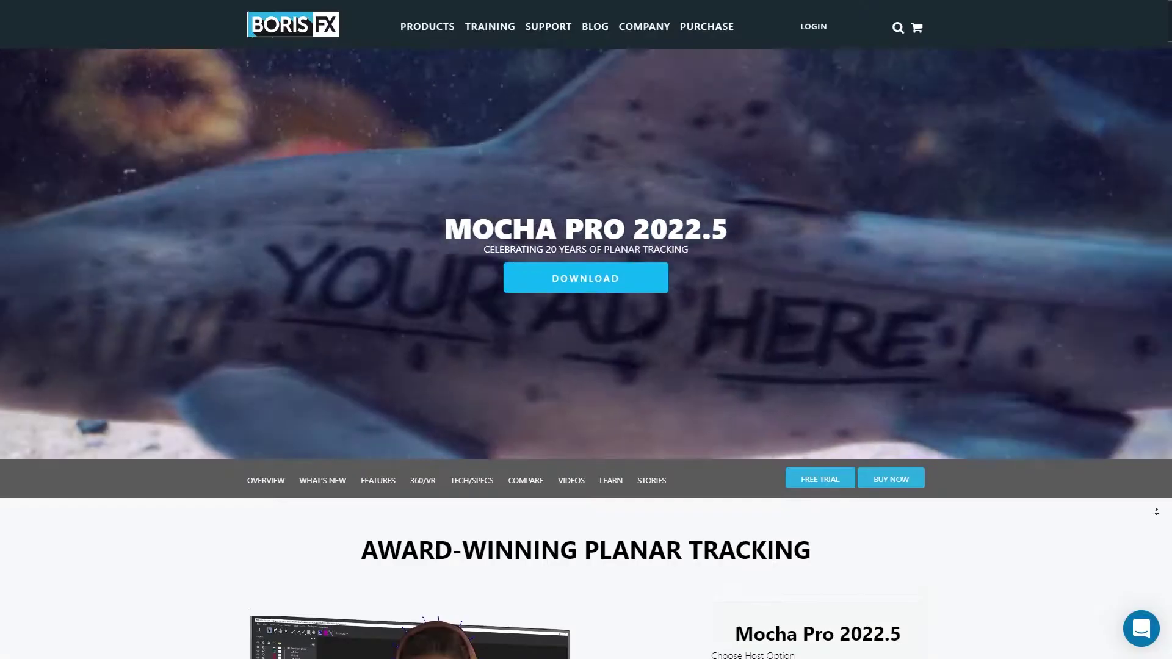
# Step: Review the Mocha Pro 2022.5 product page, including the purchase options and the What's New section
pyautogui.scroll(-3, 586, 354)
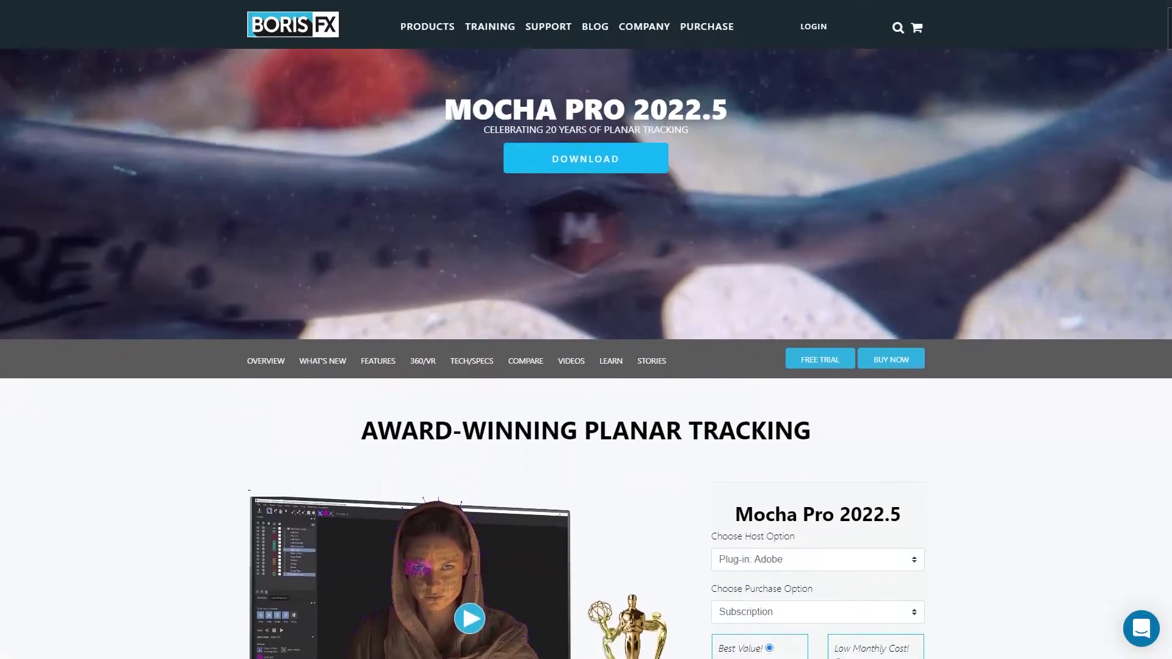
pyautogui.scroll(-5, 586, 354)
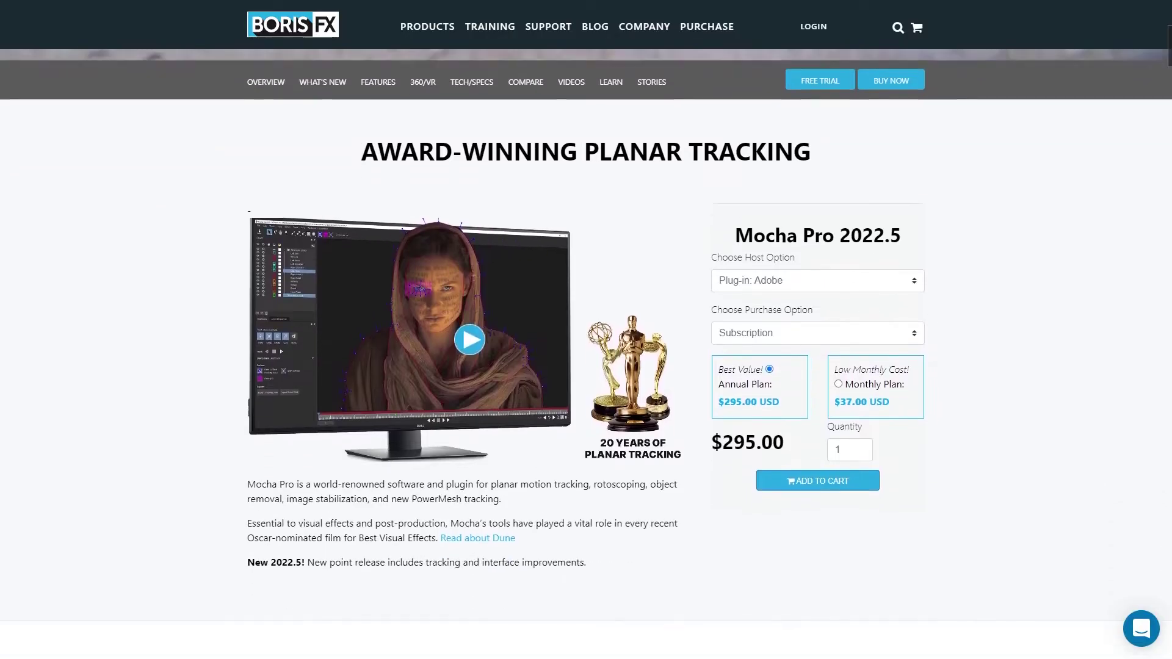
pyautogui.scroll(-5, 586, 354)
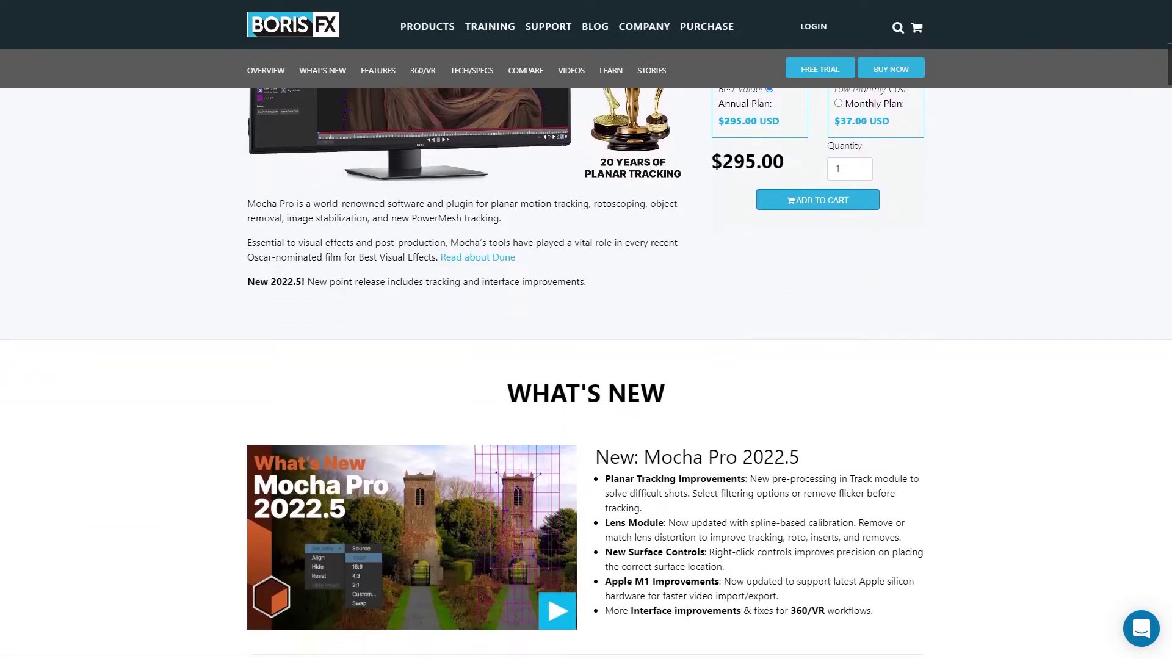
pyautogui.scroll(-4, 586, 354)
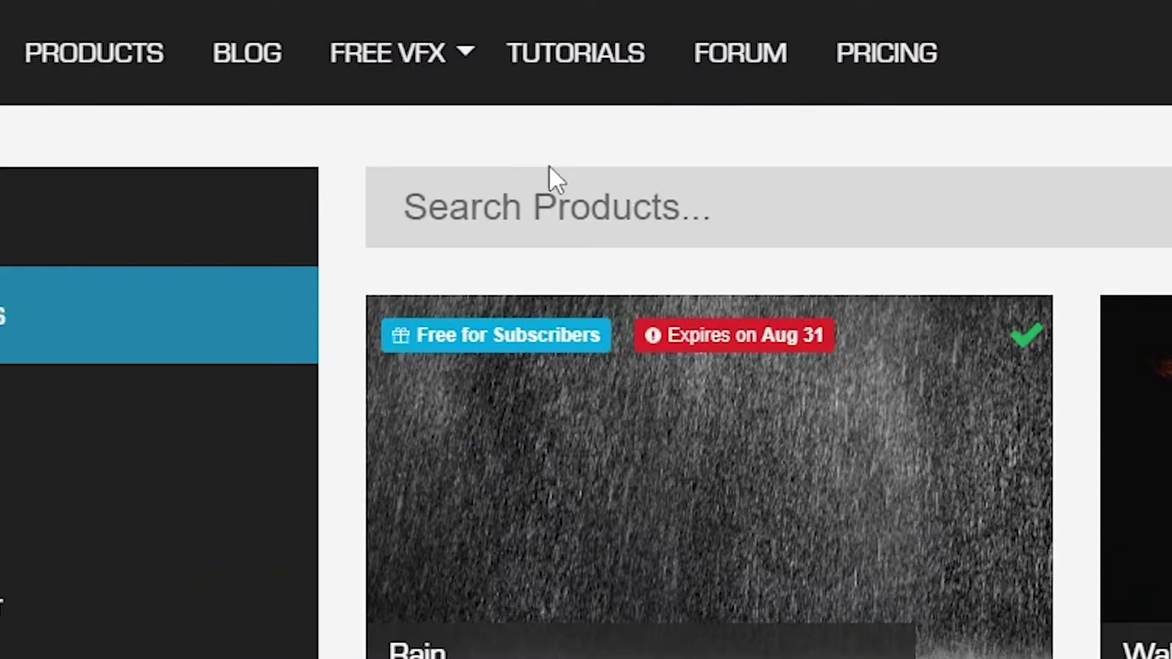
# Step: Switch to the ActionVFX website and browse the Free for Subscribers collection and the subscription plans
pyautogui.moveTo(450, 105)
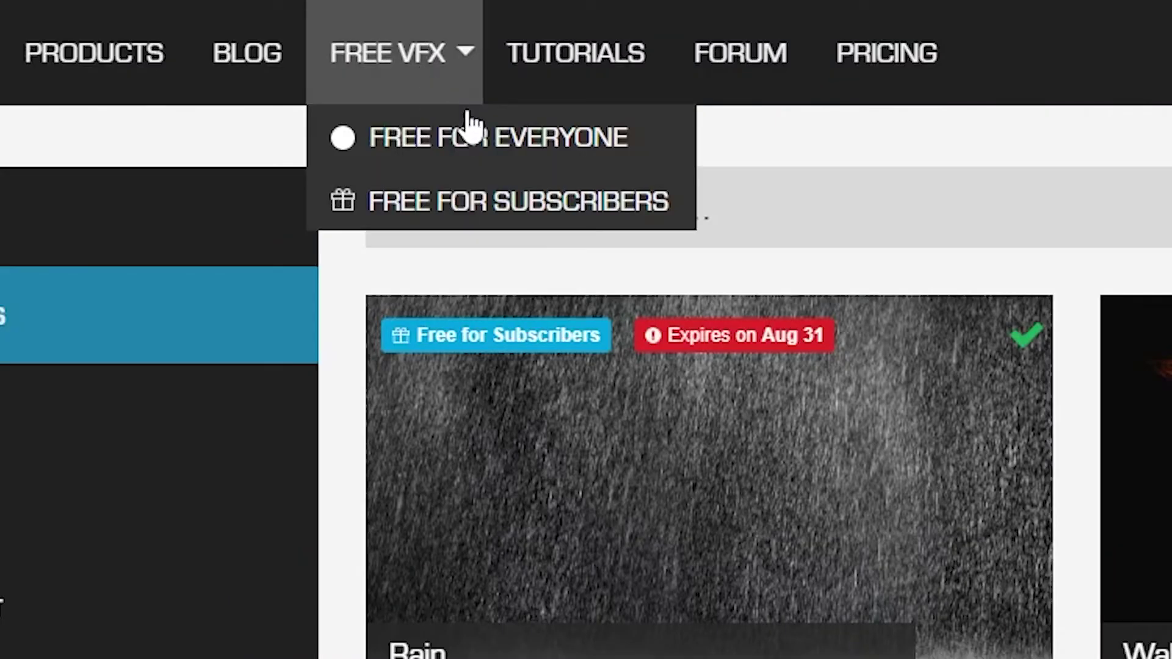
pyautogui.click(523, 228)
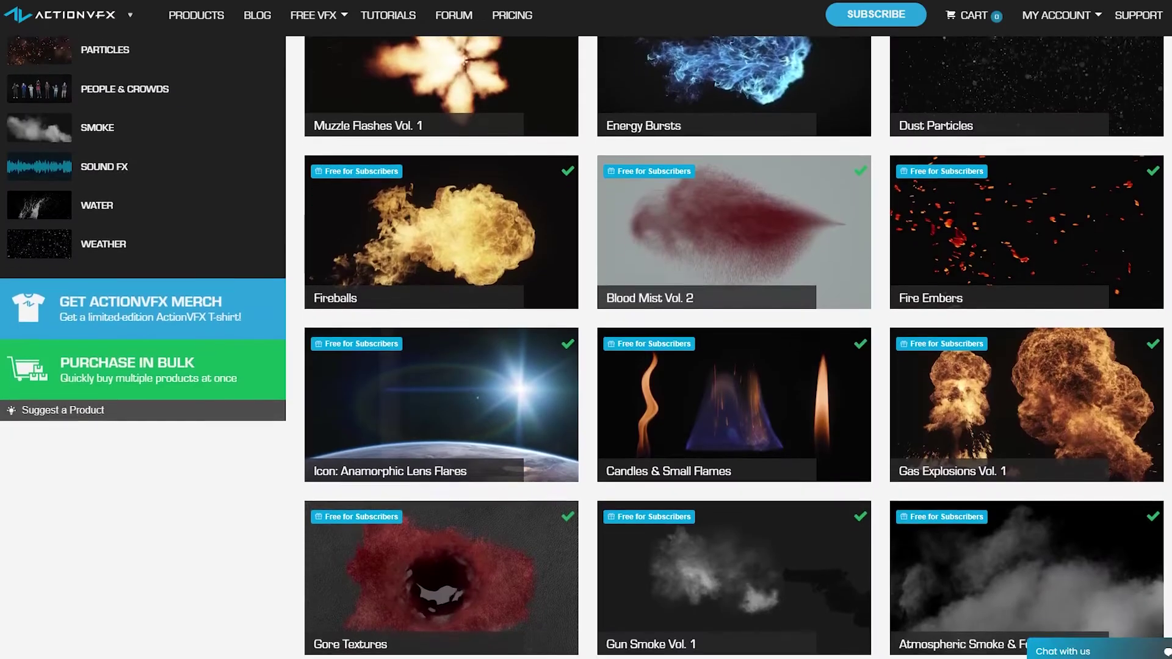
pyautogui.scroll(-3, 733, 348)
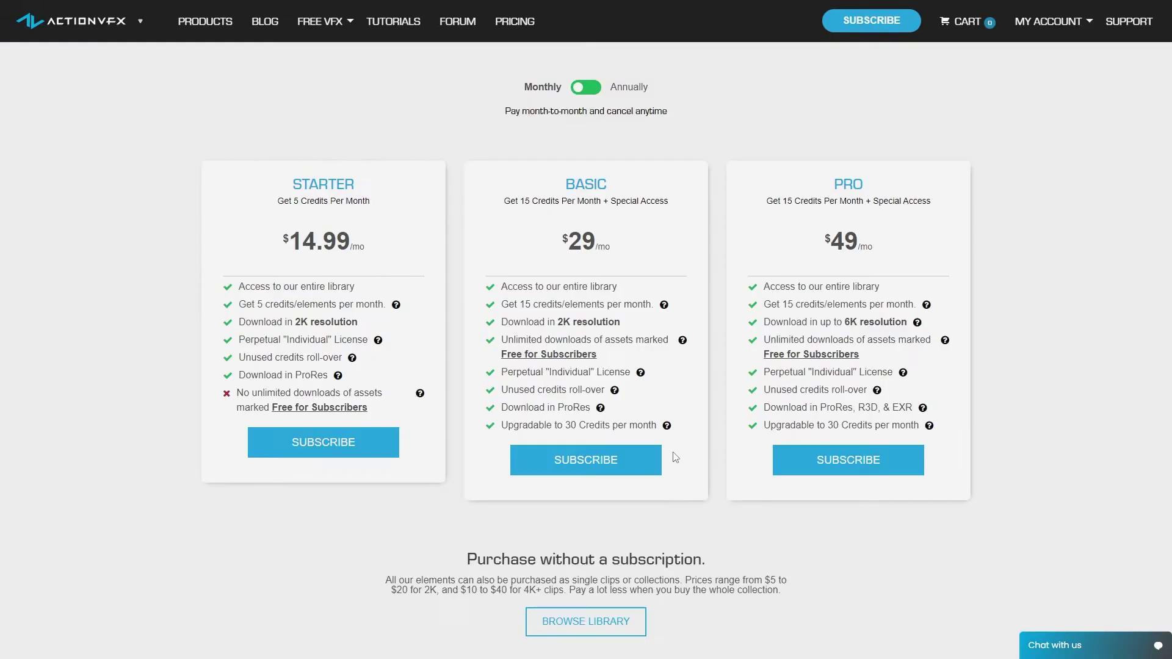
pyautogui.click(583, 469)
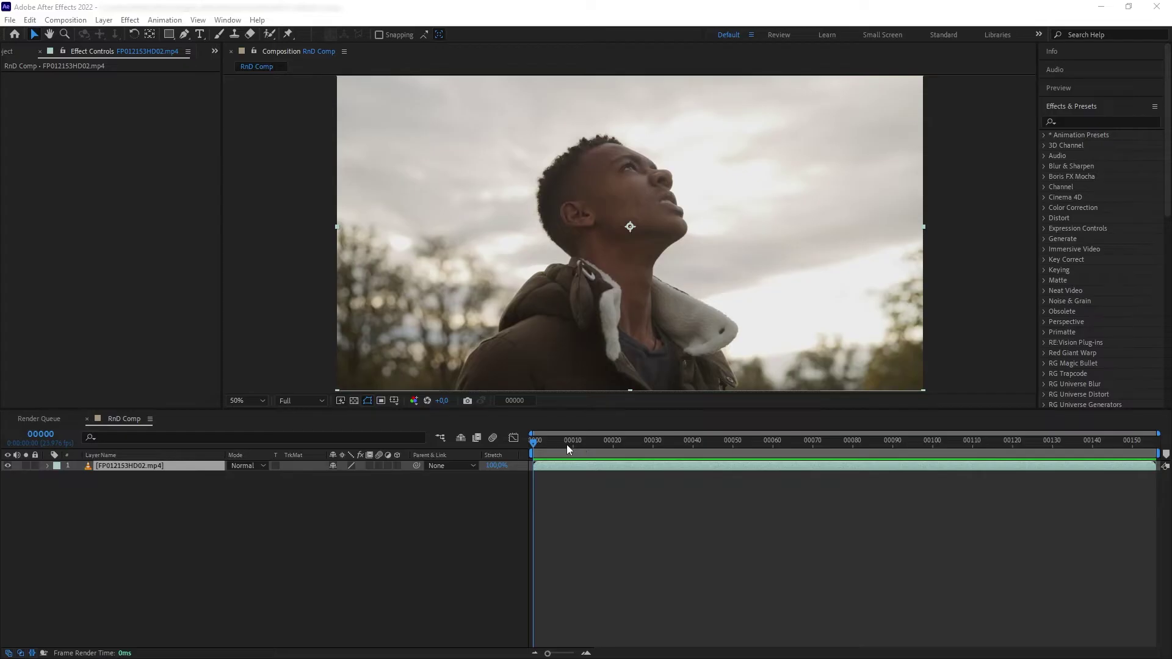
# Step: Switch to After Effects and scrub through the start of the RnD Comp footage, returning to frame 0
pyautogui.click(567, 442)
pyautogui.moveTo(601, 449); pyautogui.dragTo(502, 428)
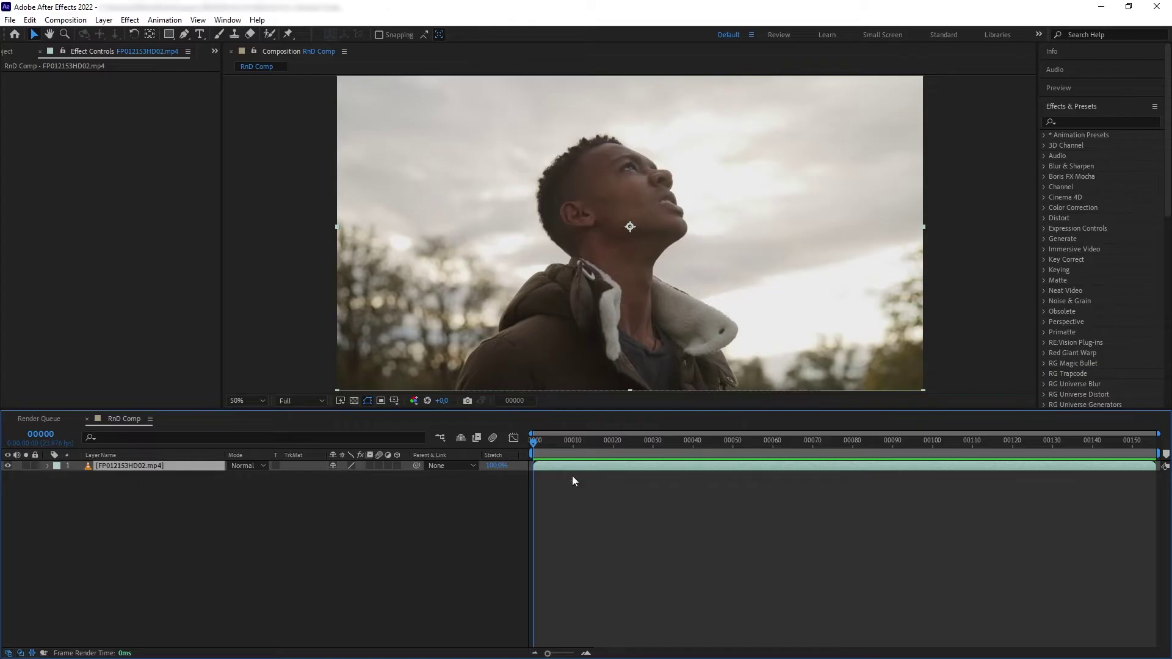
pyautogui.moveTo(554, 450); pyautogui.dragTo(483, 441)
pyautogui.moveTo(572, 451); pyautogui.dragTo(534, 450)
# Step: Apply the Mocha Pro effect to the FP012153HD02.mp4 layer and launch the Mocha Pro interface
pyautogui.click(1084, 120)
pyautogui.write('mocha')
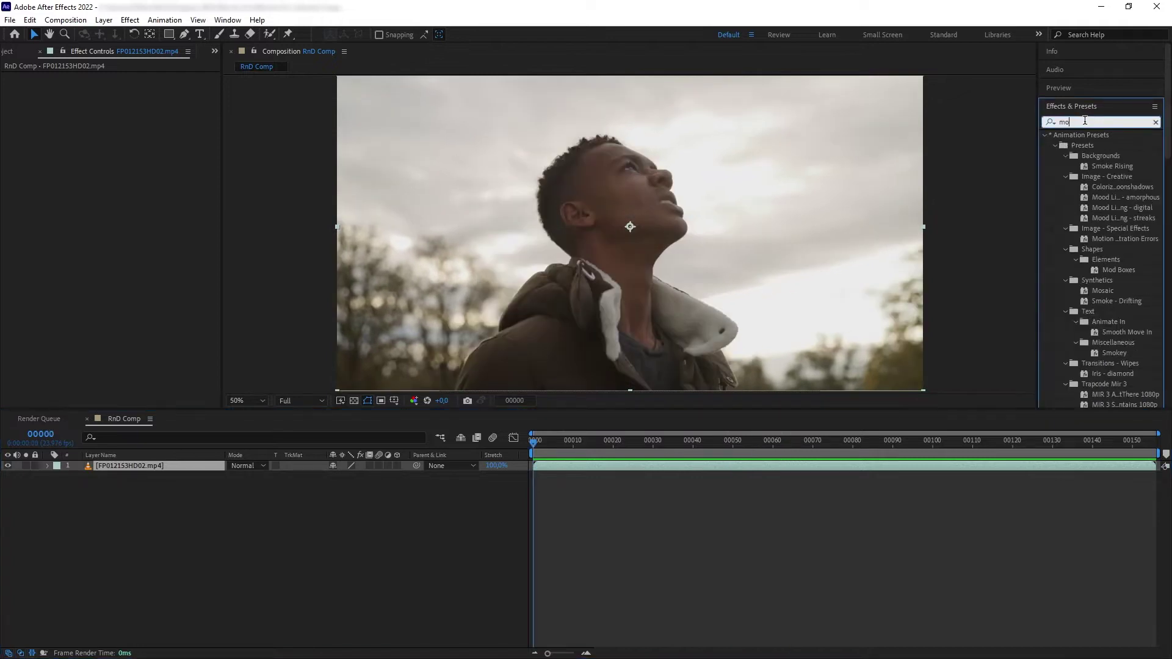
pyautogui.click(1097, 156)
pyautogui.moveTo(1099, 160); pyautogui.dragTo(148, 467)
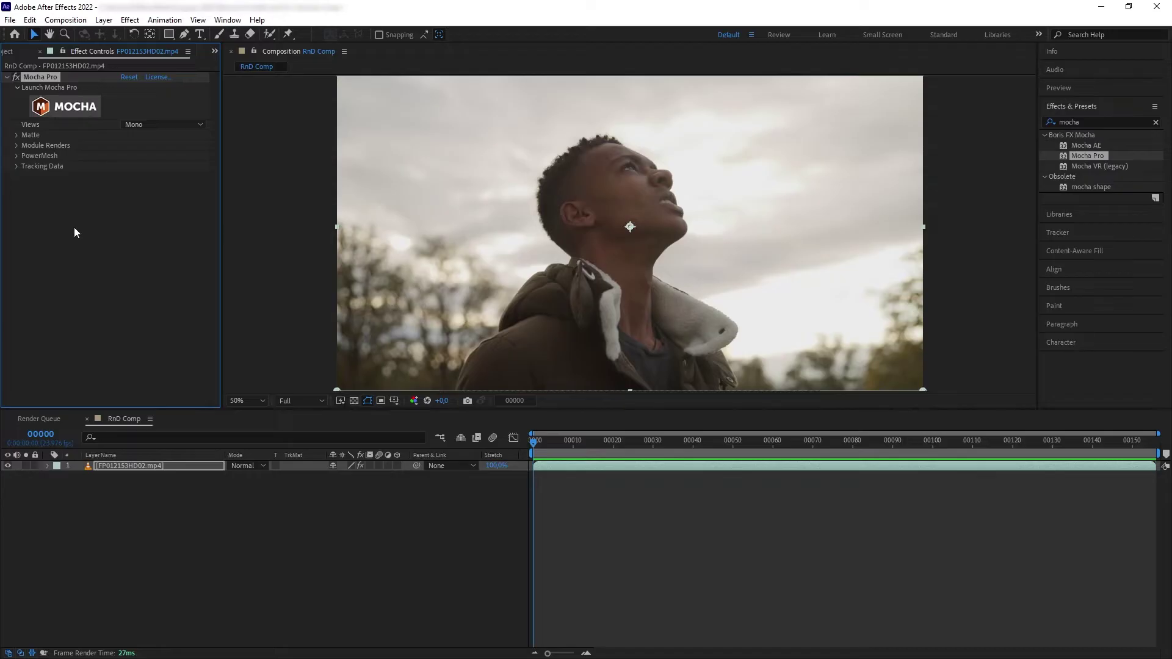
pyautogui.click(86, 109)
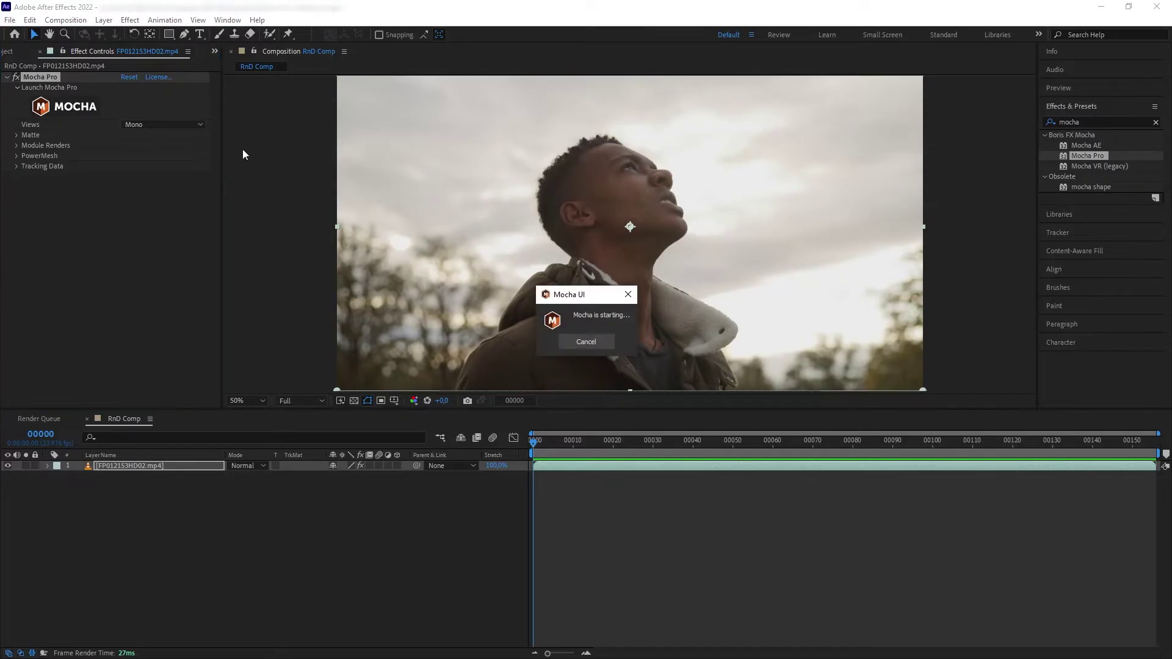
# Step: Scrub through the shot to examine the man's head movement and return to frame 0
pyautogui.moveTo(1024, 441); pyautogui.dragTo(1166, 427)
pyautogui.moveTo(1022, 436); pyautogui.dragTo(302, 424)
pyautogui.moveTo(160, 425)
pyautogui.mouseDown()
pyautogui.moveTo(983, 393)
pyautogui.moveTo(155, 427)
pyautogui.mouseUp()
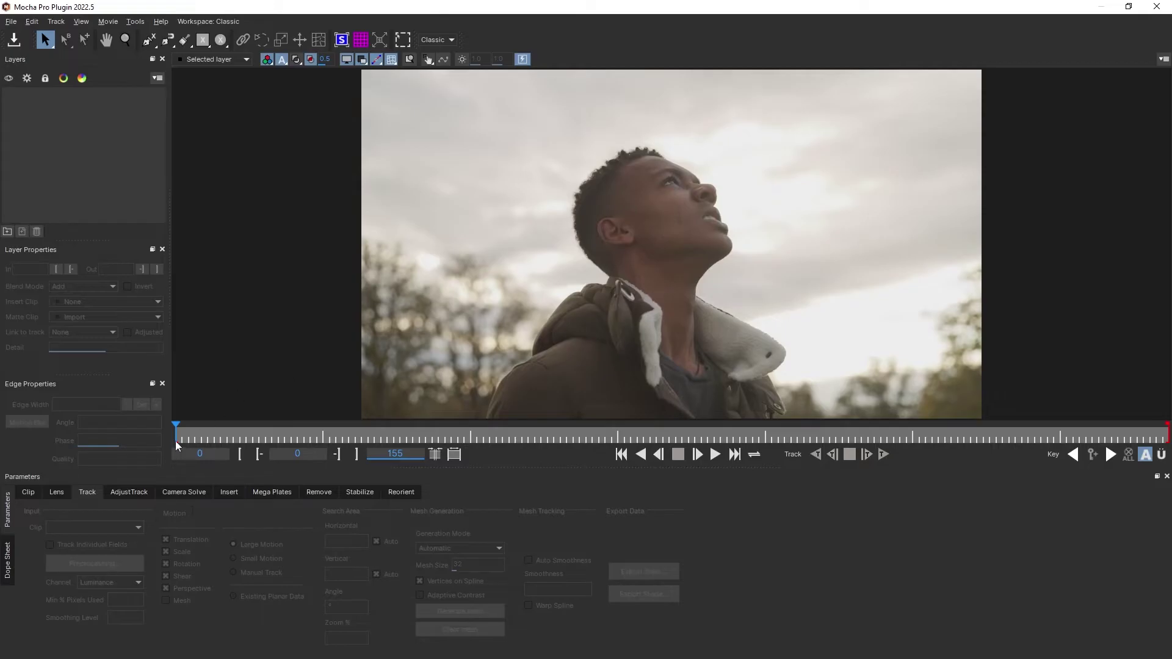
# Step: At frame 155, draw a closed spline around the man's temple, cheek, jaw and neck, excluding the eye, mouth and ear
pyautogui.moveTo(176, 431); pyautogui.dragTo(1167, 433)
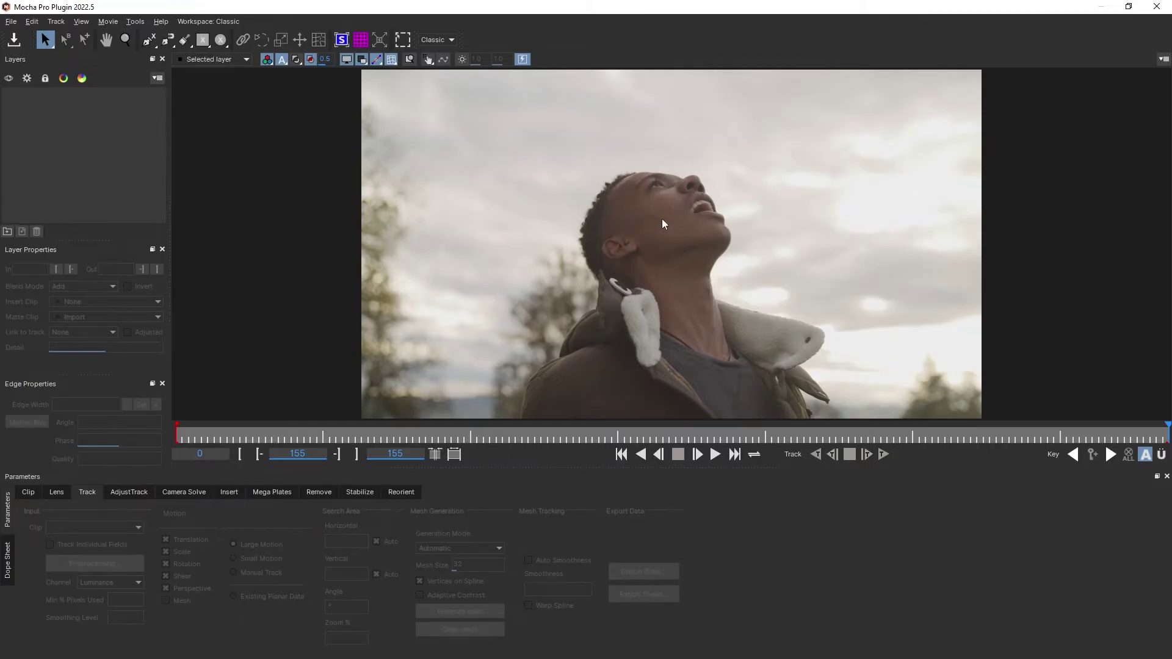
pyautogui.scroll(3, 666, 224)
pyautogui.hotkey('ctrl', 'l')
pyautogui.click(569, 107)
pyautogui.click(557, 126)
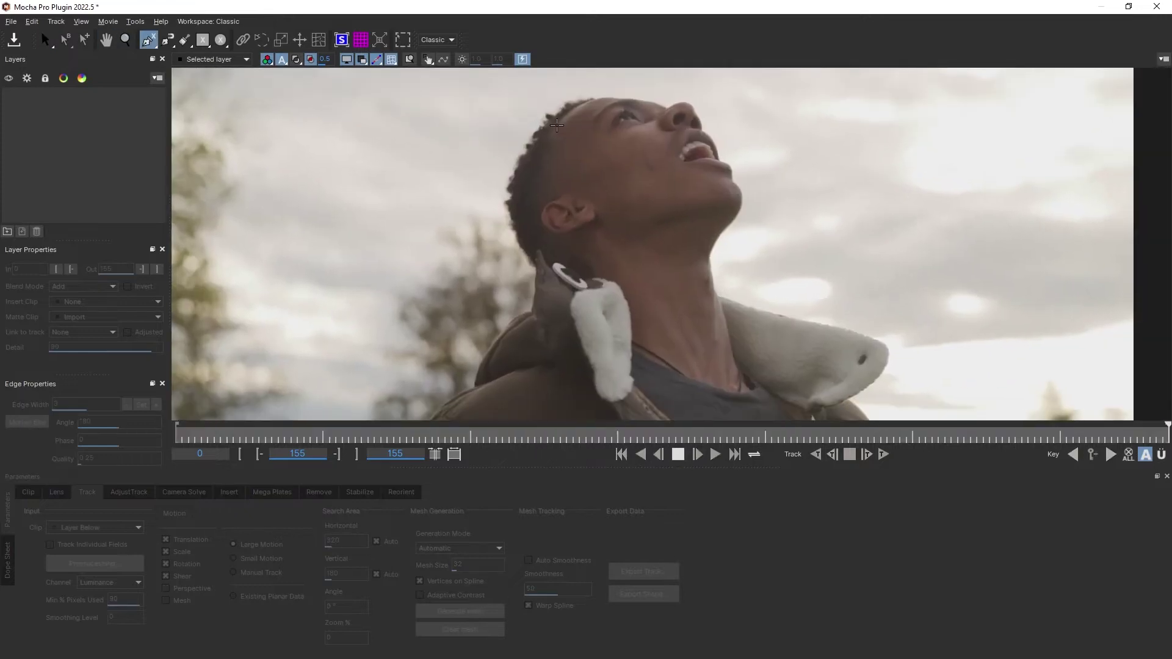
pyautogui.click(524, 179)
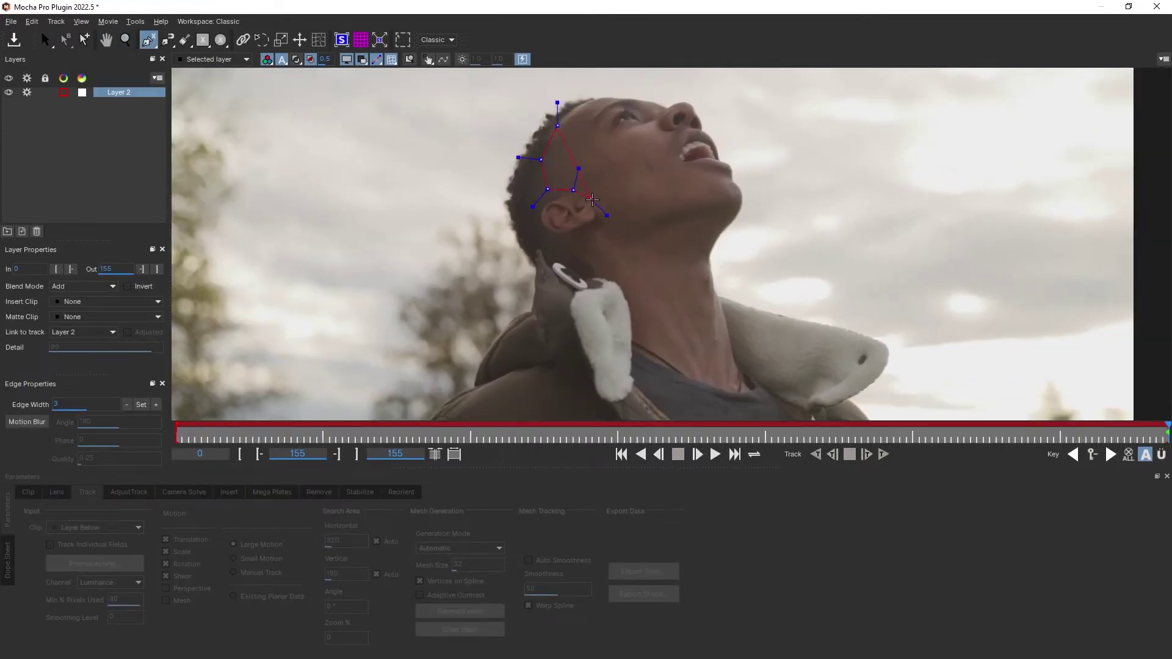
pyautogui.click(719, 330)
pyautogui.click(710, 281)
pyautogui.click(702, 252)
pyautogui.click(724, 179)
pyautogui.click(660, 144)
pyautogui.click(601, 132)
pyautogui.click(590, 105)
pyautogui.click(570, 117)
pyautogui.rightClick(549, 116)
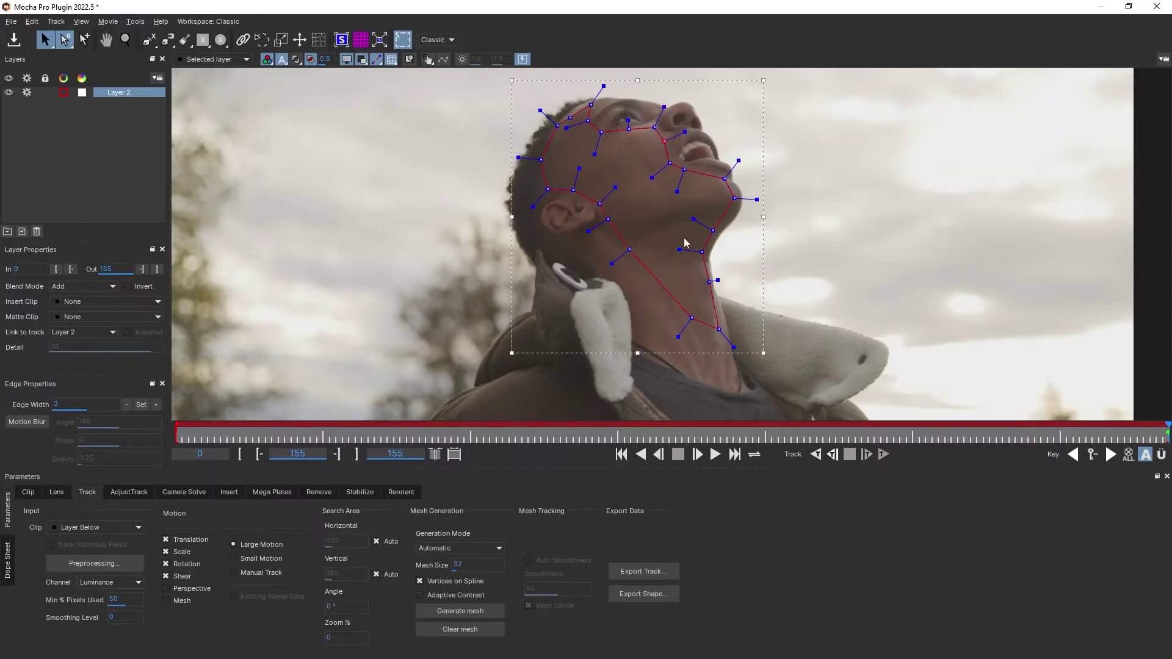
pyautogui.moveTo(691, 317); pyautogui.dragTo(687, 317)
# Step: Enable Perspective and Mesh motion for the face layer at frame 155 and generate its mesh in Uniform mode
pyautogui.moveTo(1017, 439); pyautogui.dragTo(931, 366)
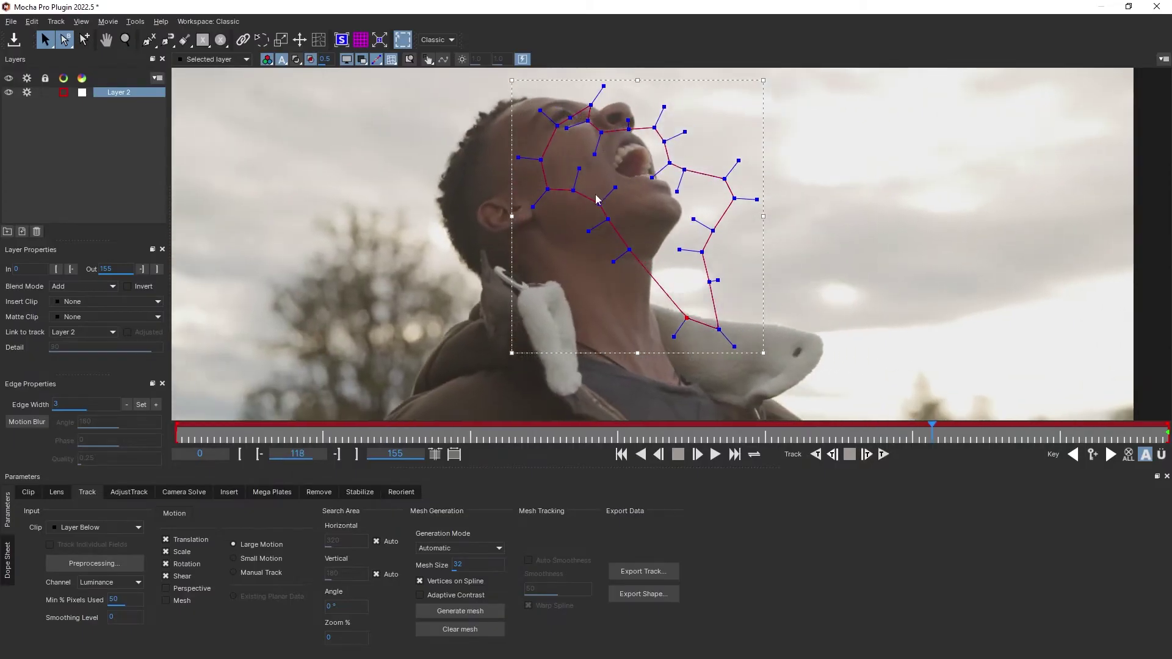
pyautogui.moveTo(993, 434); pyautogui.dragTo(1167, 435)
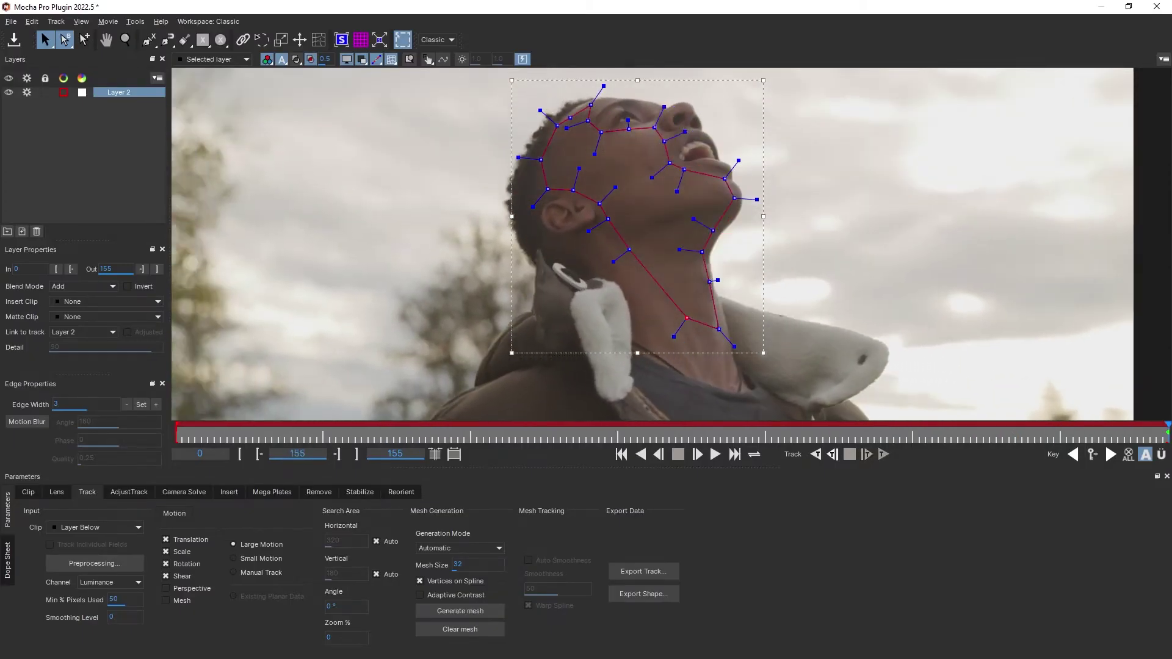
pyautogui.click(204, 591)
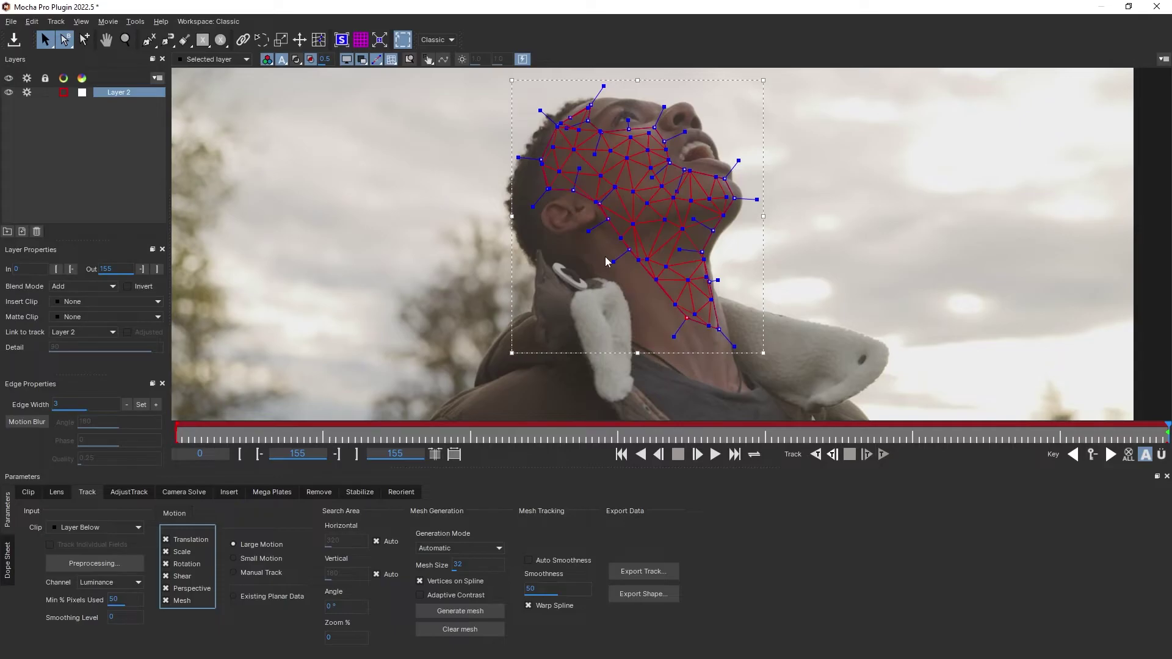
pyautogui.click(479, 547)
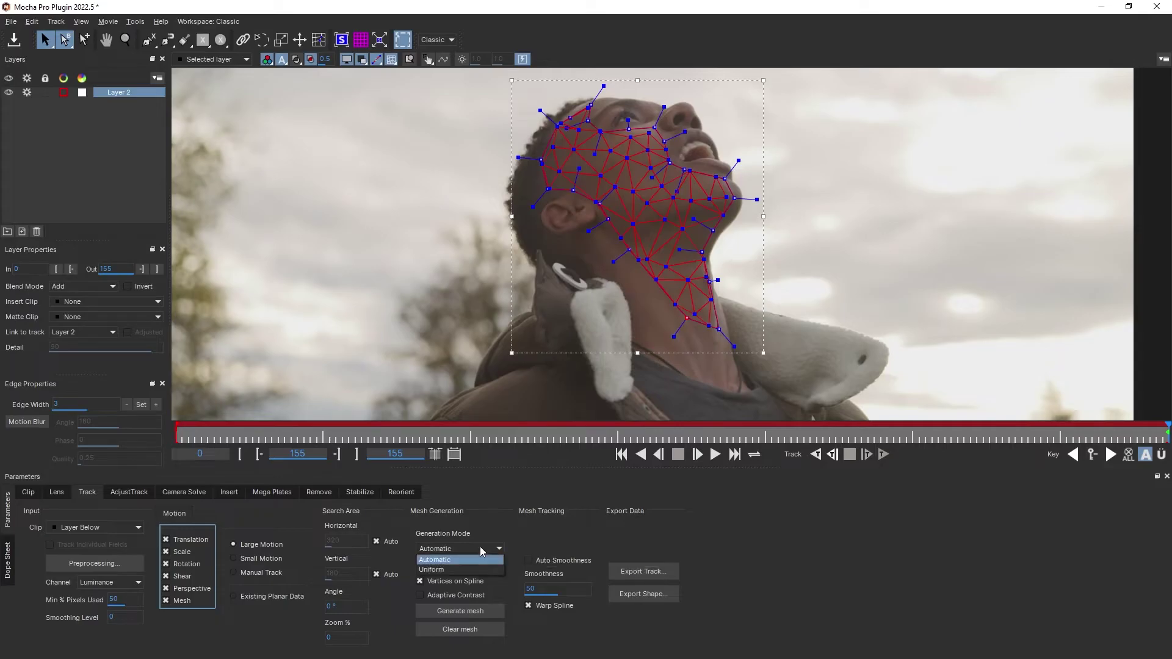
pyautogui.click(471, 571)
pyautogui.click(476, 612)
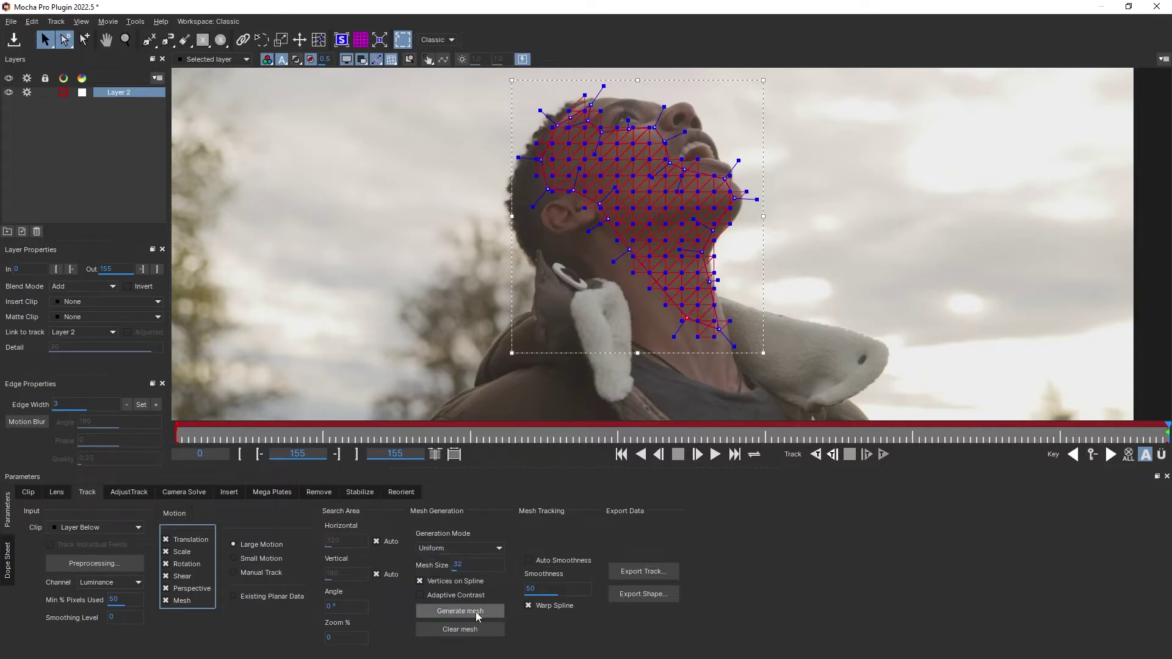
pyautogui.click(477, 612)
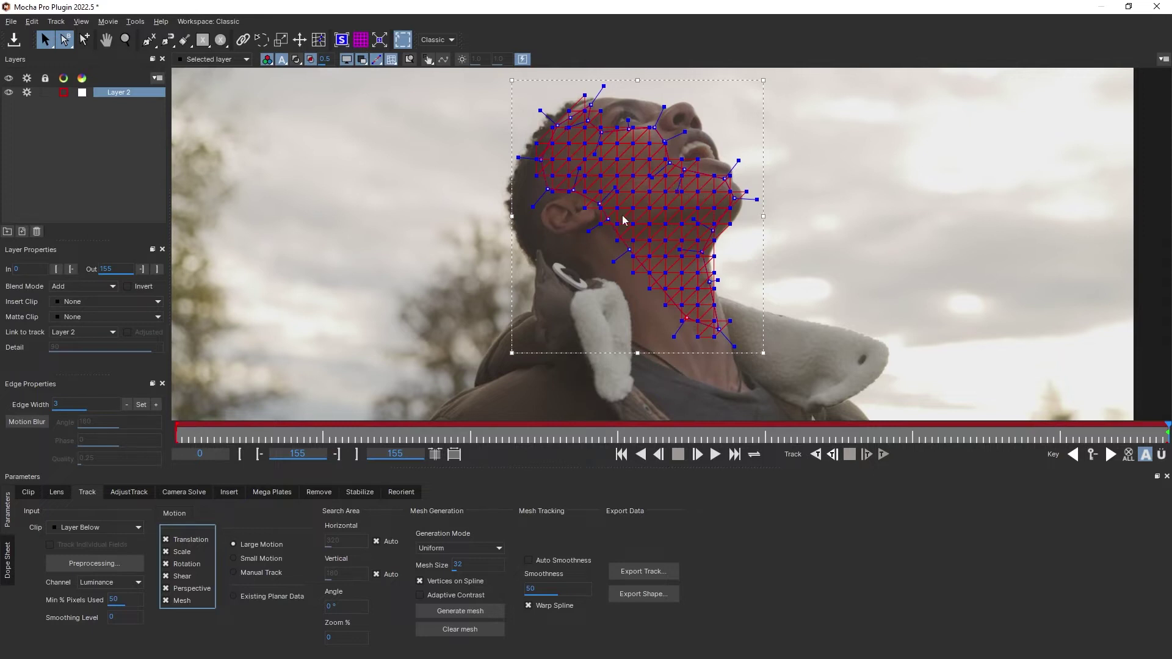
# Step: Toggle the mesh overlay off and on to examine how the mesh covers the jaw and neck
pyautogui.scroll(5, 632, 235)
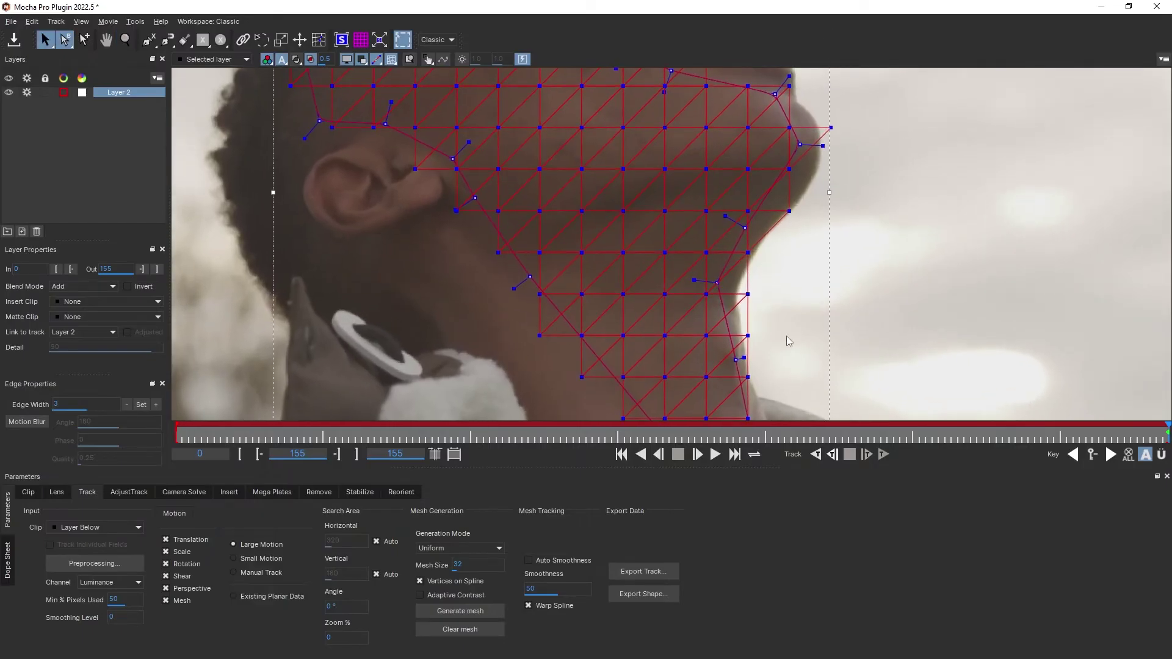
pyautogui.click(391, 60)
pyautogui.click(391, 59)
pyautogui.click(391, 60)
pyautogui.click(391, 60)
pyautogui.click(392, 59)
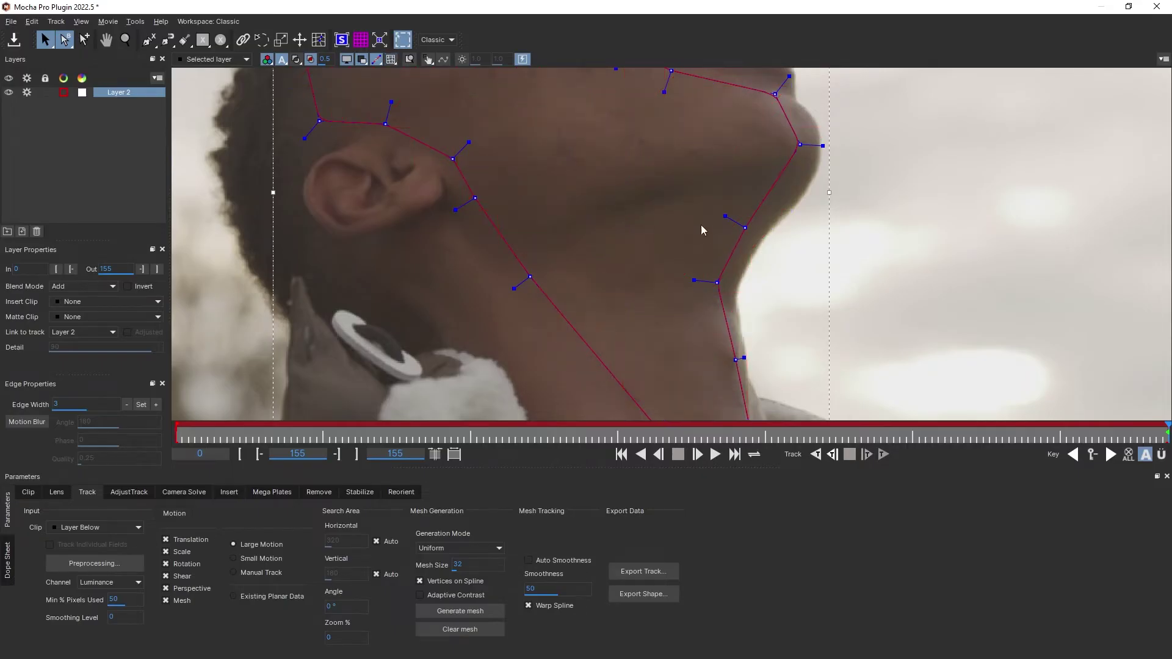
pyautogui.click(392, 59)
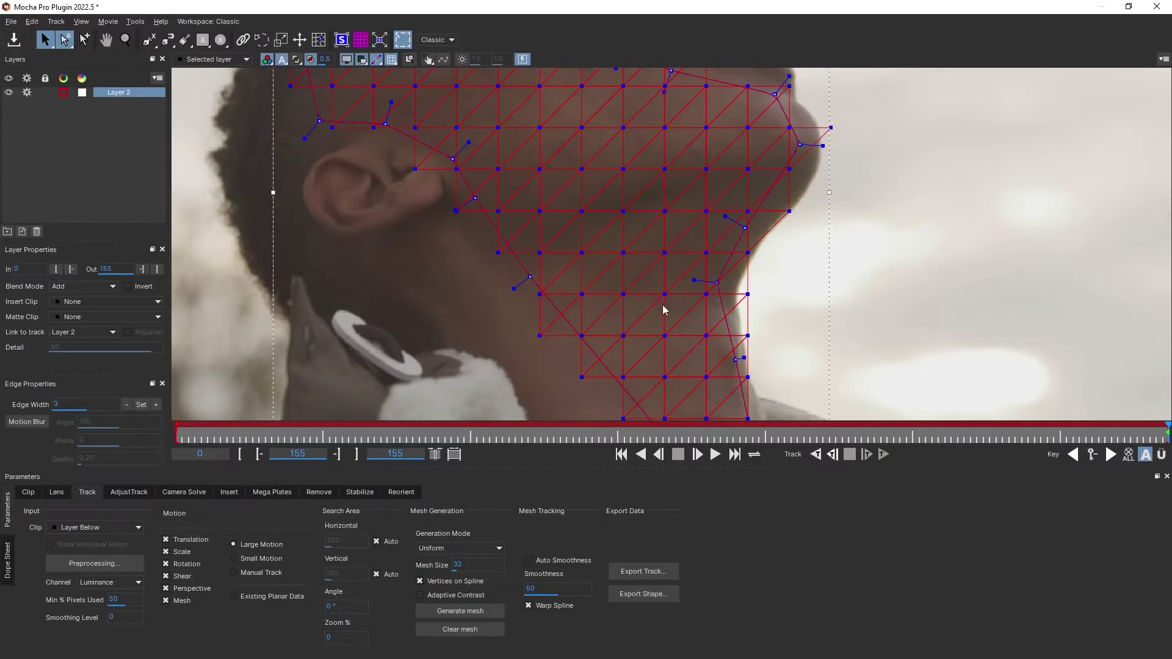
# Step: Try regenerating the face mesh with a mesh size of 100
pyautogui.doubleClick(465, 564)
pyautogui.write('100')
pyautogui.click(501, 611)
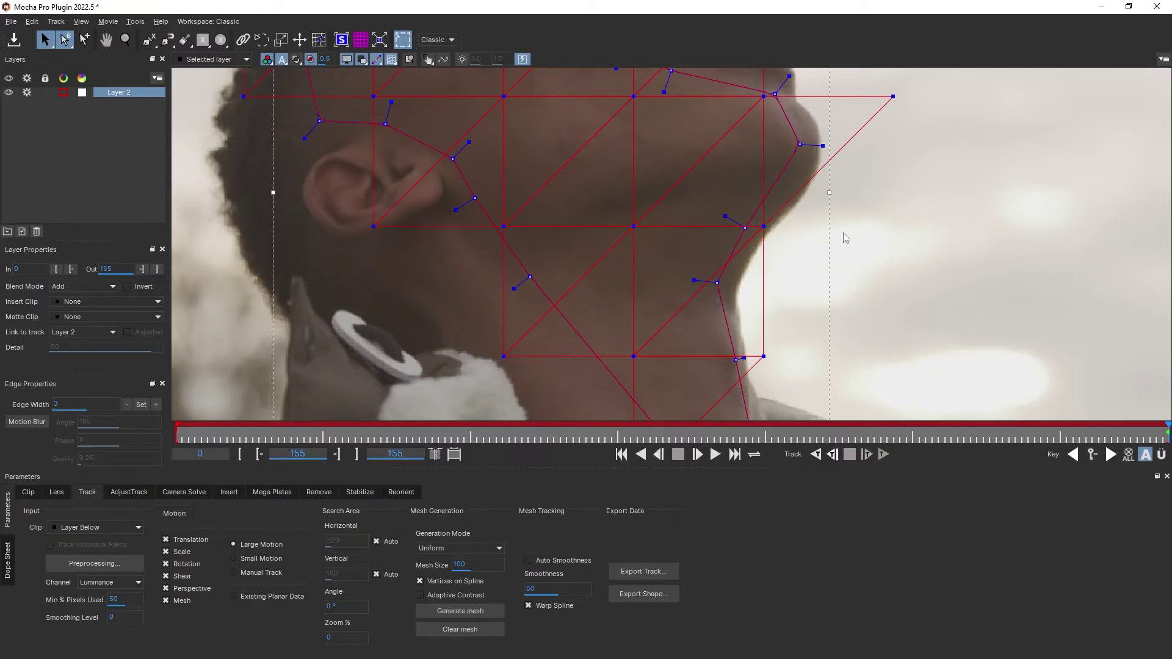
pyautogui.press('z')
pyautogui.moveTo(840, 238); pyautogui.dragTo(836, 370)
pyautogui.press('s')
# Step: Set the mesh size to 32 and regenerate the uniform mesh on the face layer
pyautogui.doubleClick(465, 565)
pyautogui.write('32')
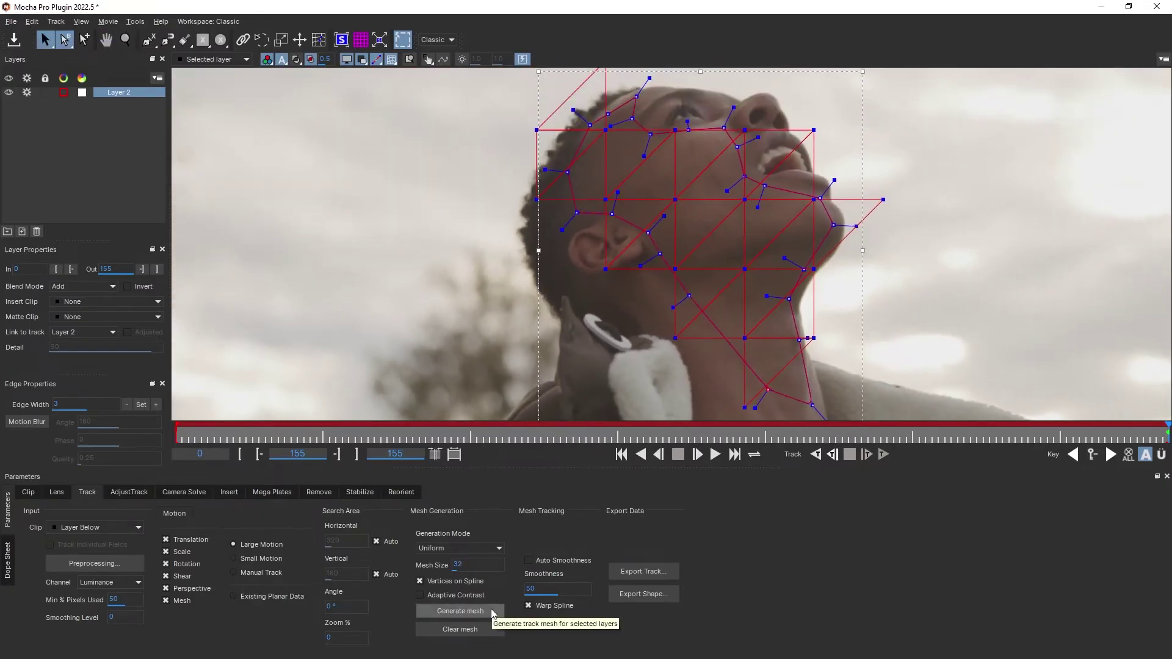
pyautogui.click(493, 611)
pyautogui.scroll(1, 869, 227)
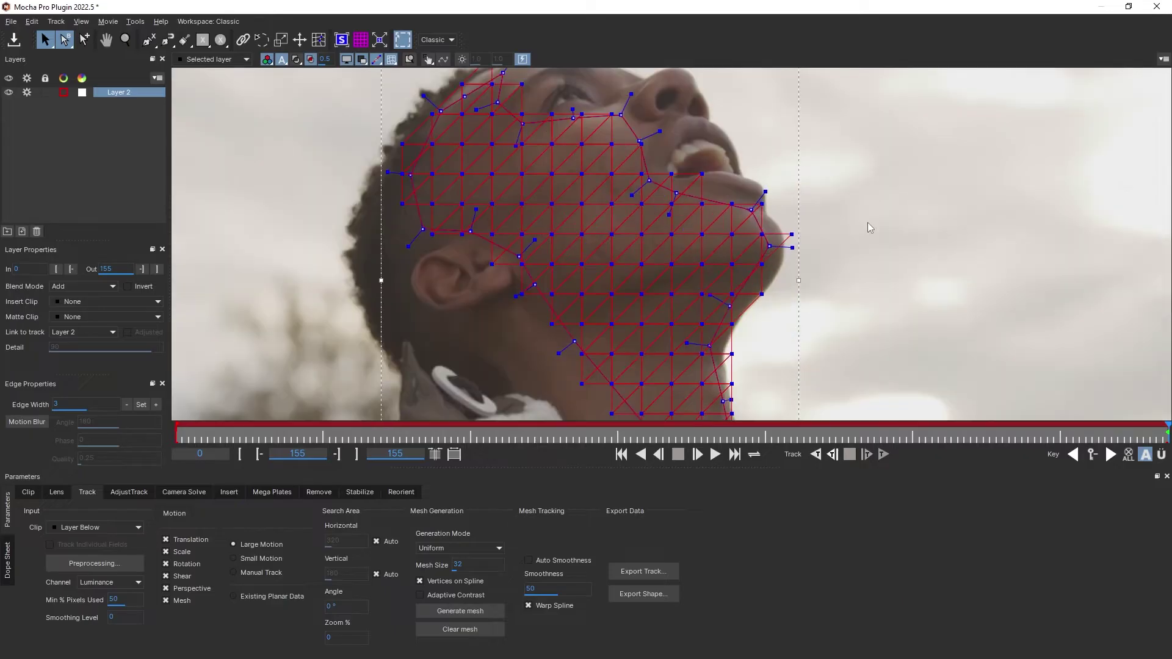
# Step: Try selecting and moving a mesh vertex on the lower cheek with the mesh editing tool
pyautogui.press('m')
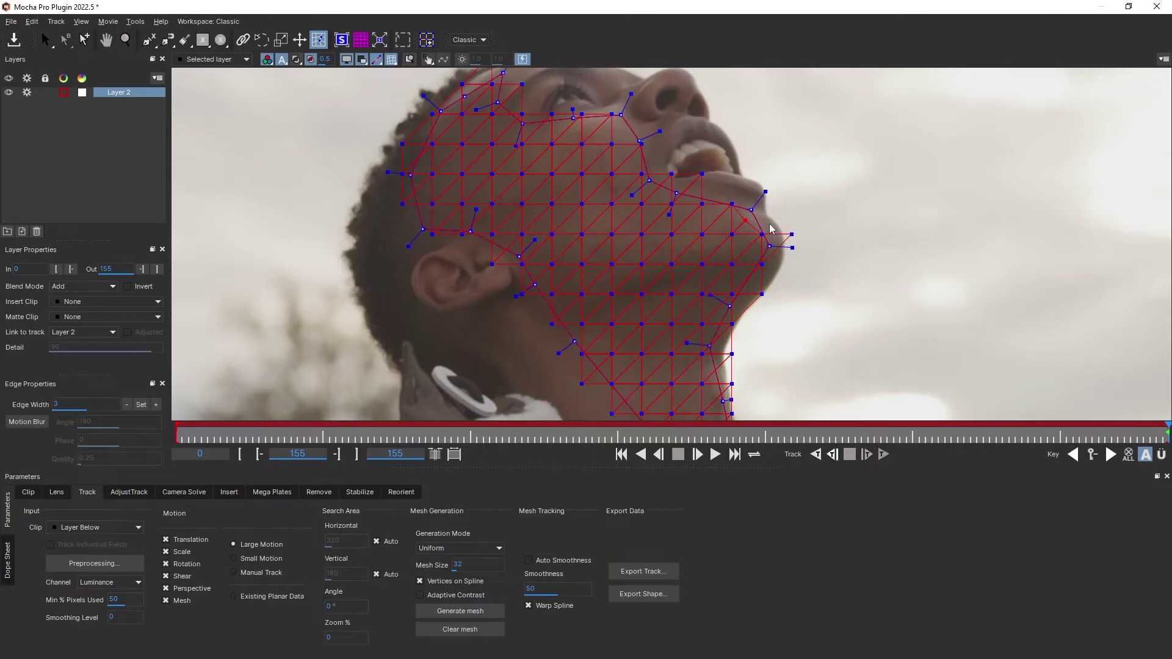
pyautogui.click(44, 40)
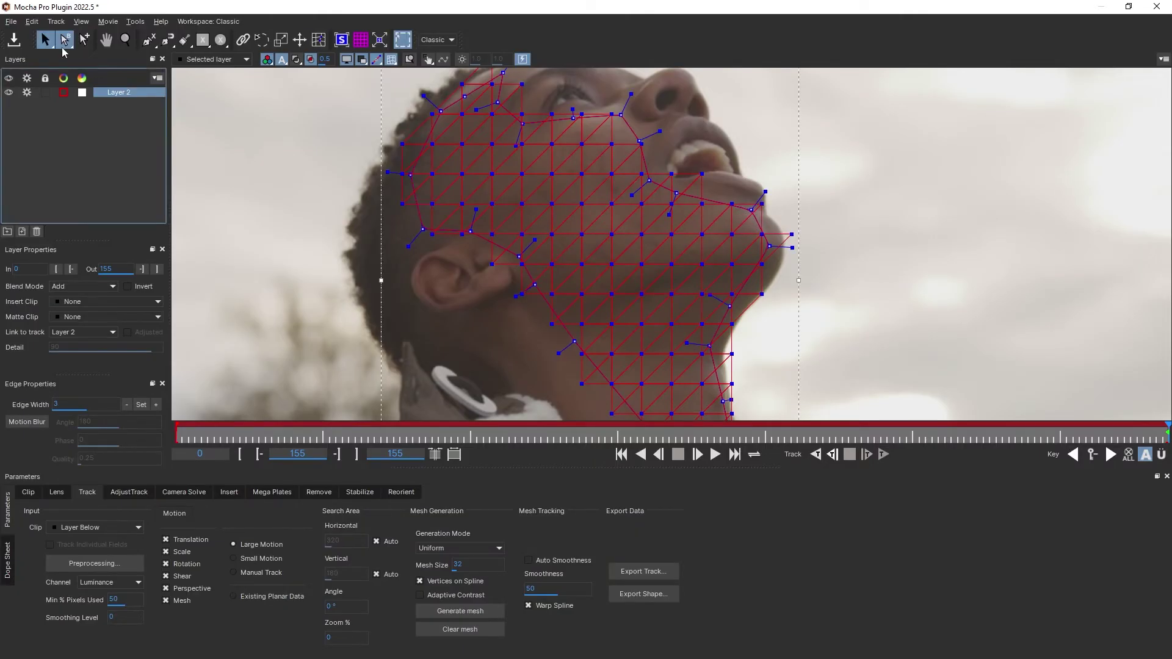
pyautogui.press('m')
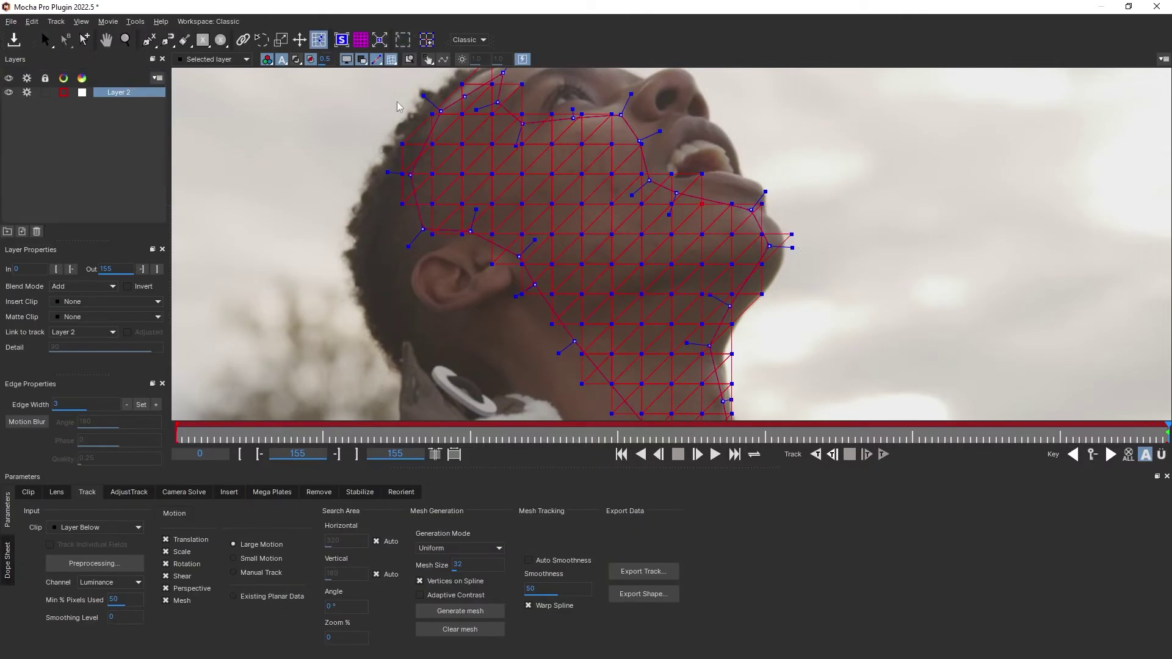
pyautogui.click(426, 40)
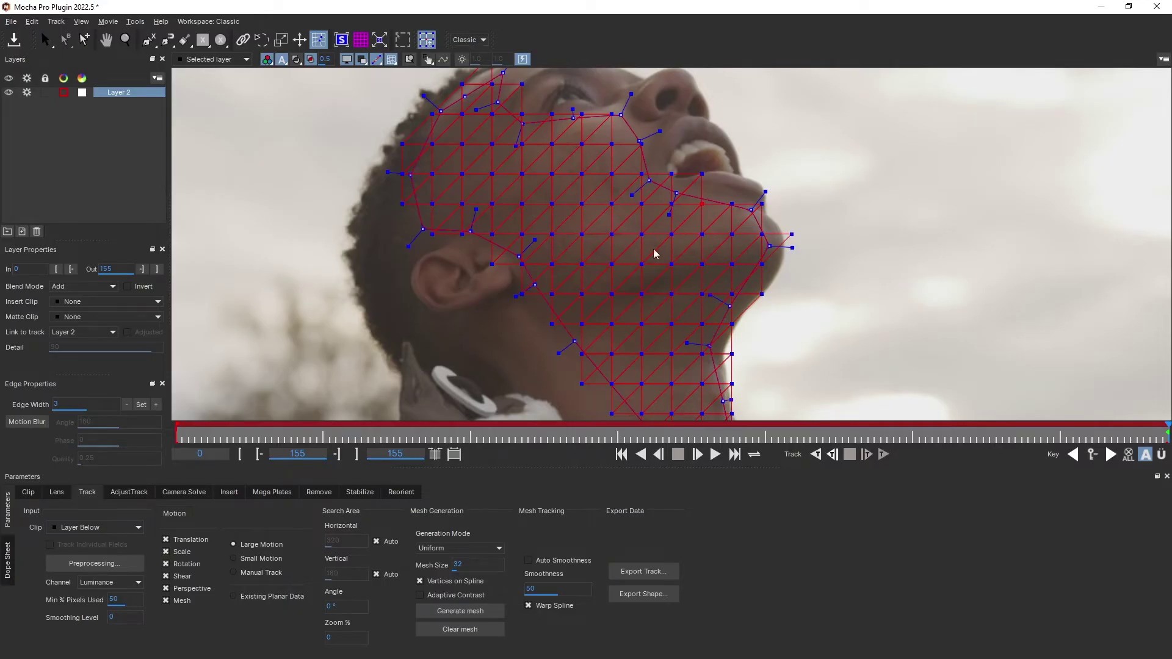
pyautogui.click(688, 219)
pyautogui.moveTo(688, 219); pyautogui.dragTo(701, 203)
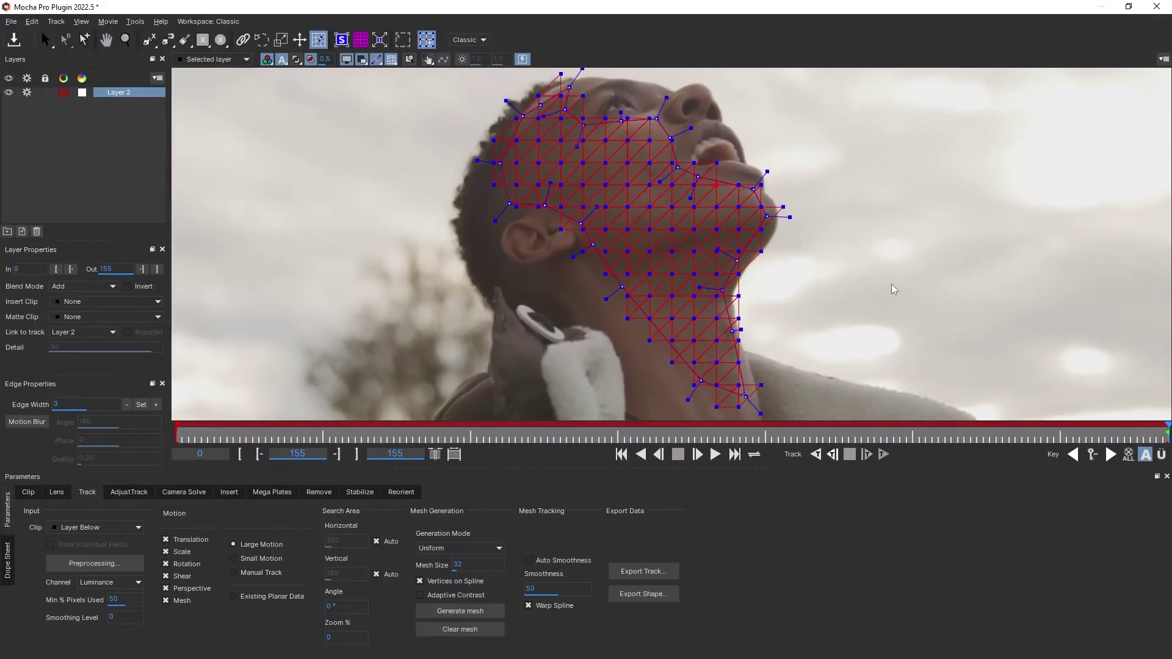
# Step: Track the face mesh backward from frame 155 and scrub through the clip to review the tracked mesh
pyautogui.click(817, 454)
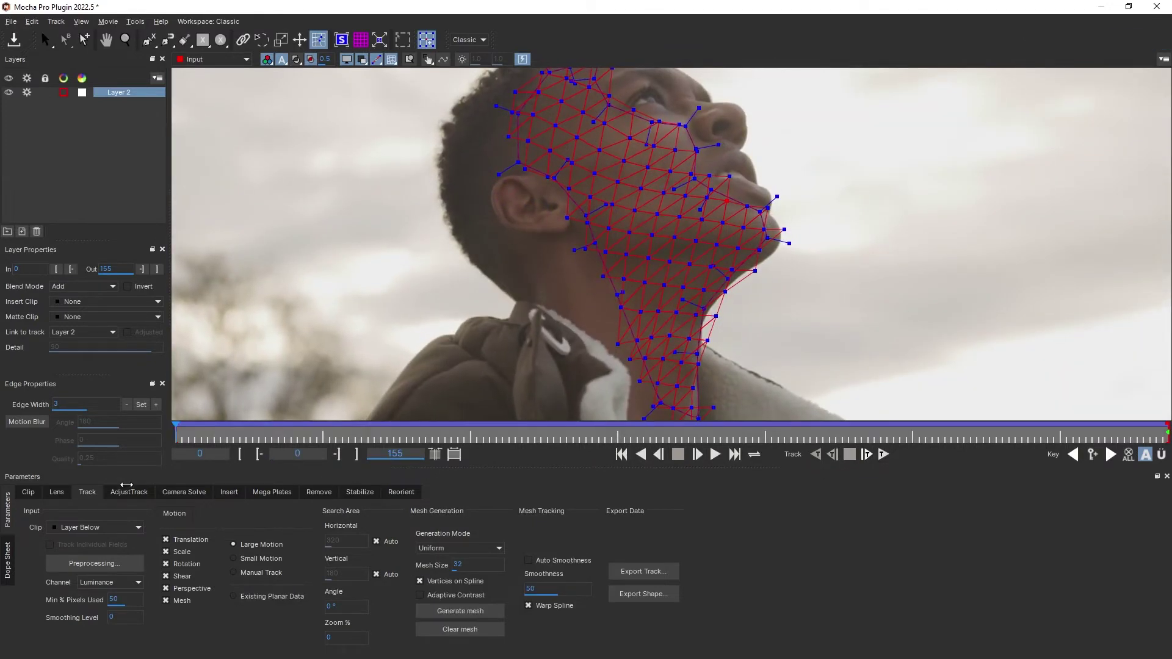
pyautogui.moveTo(1127, 441); pyautogui.dragTo(484, 451)
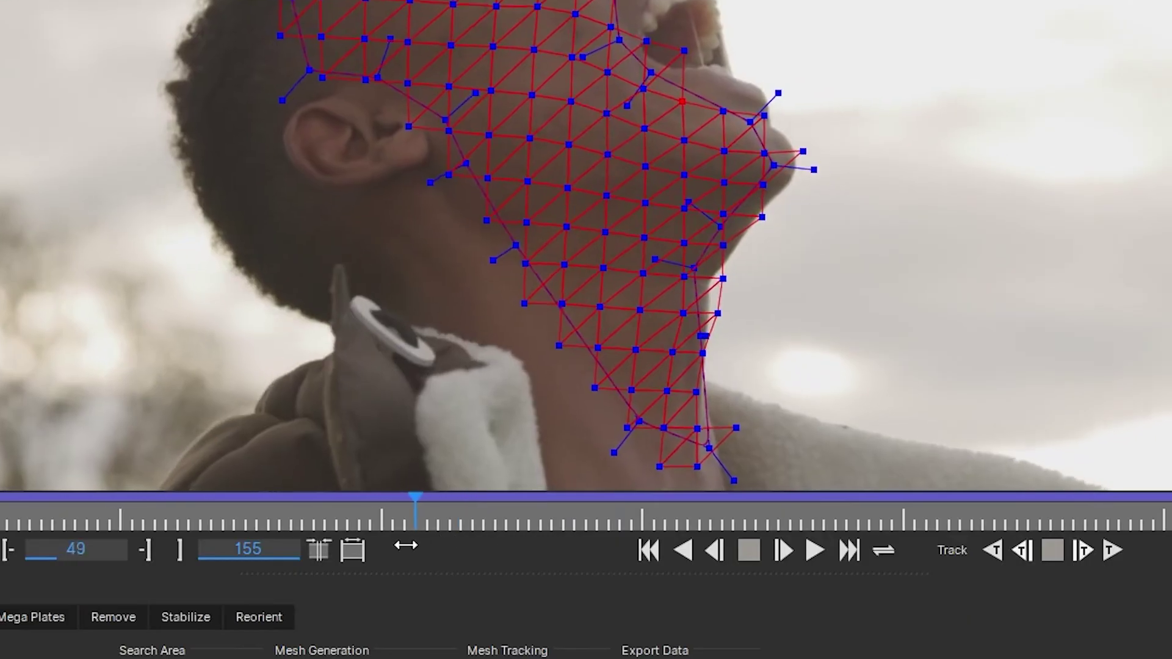
pyautogui.moveTo(406, 545); pyautogui.dragTo(64, 603)
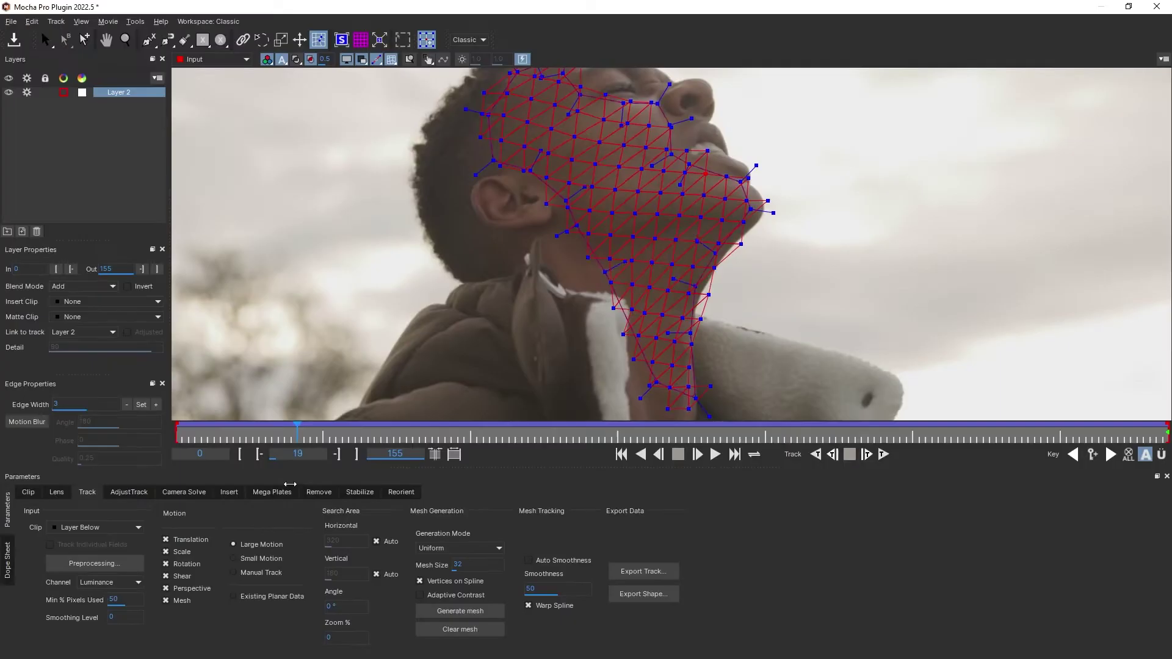
pyautogui.moveTo(290, 484); pyautogui.dragTo(396, 479)
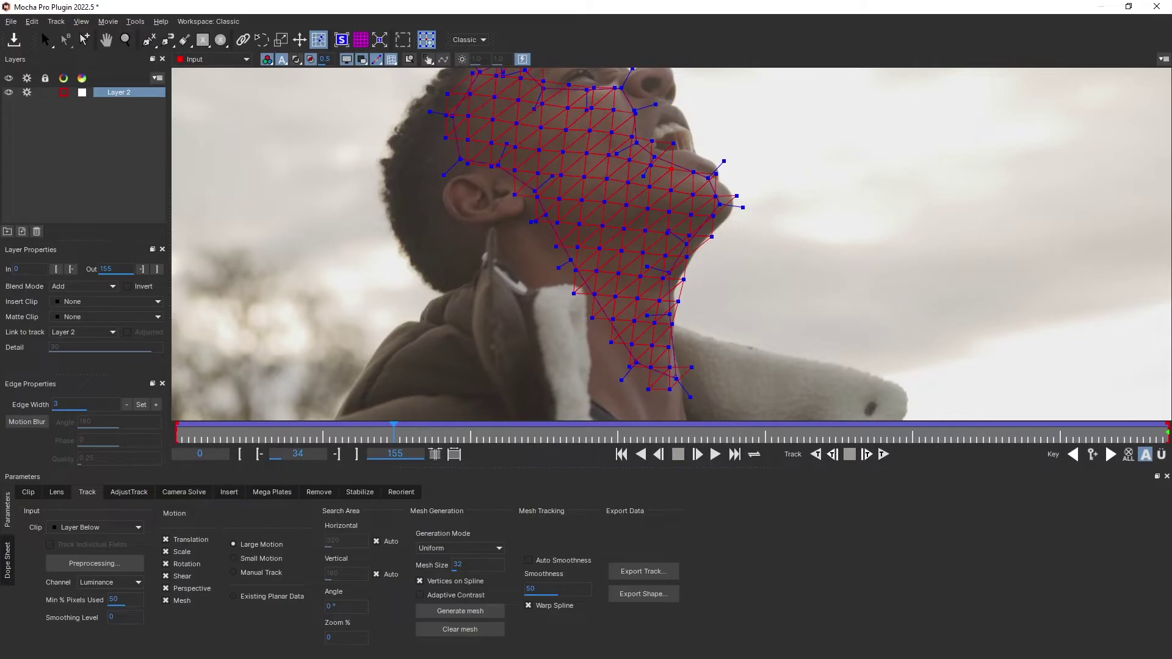
pyautogui.moveTo(396, 479); pyautogui.dragTo(435, 458)
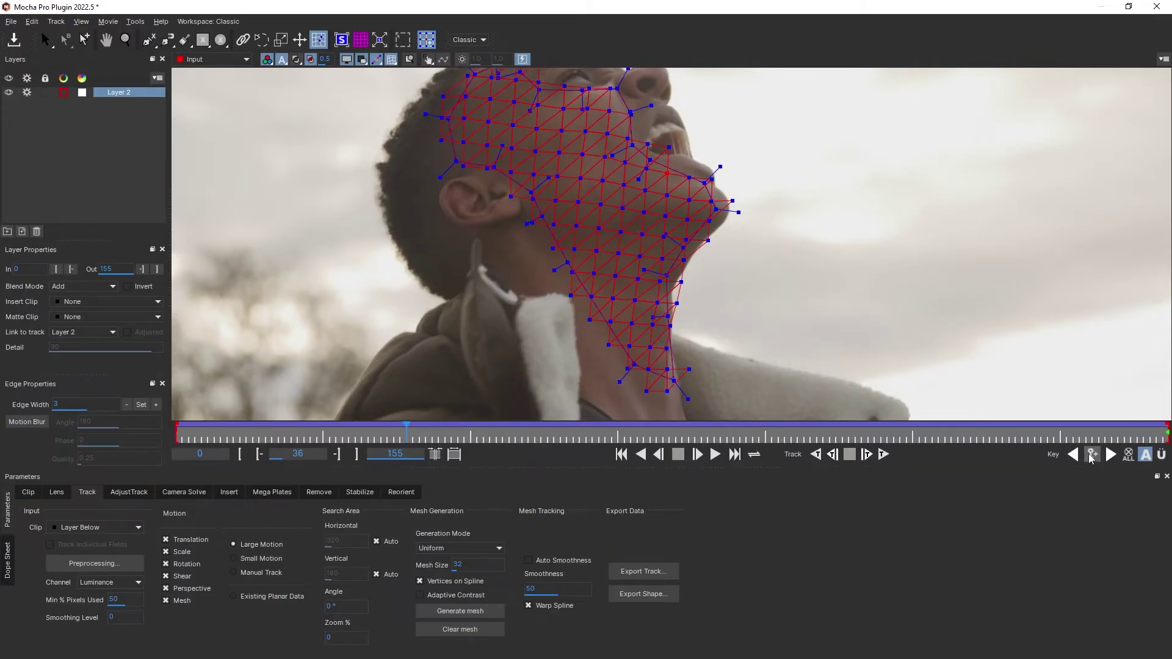
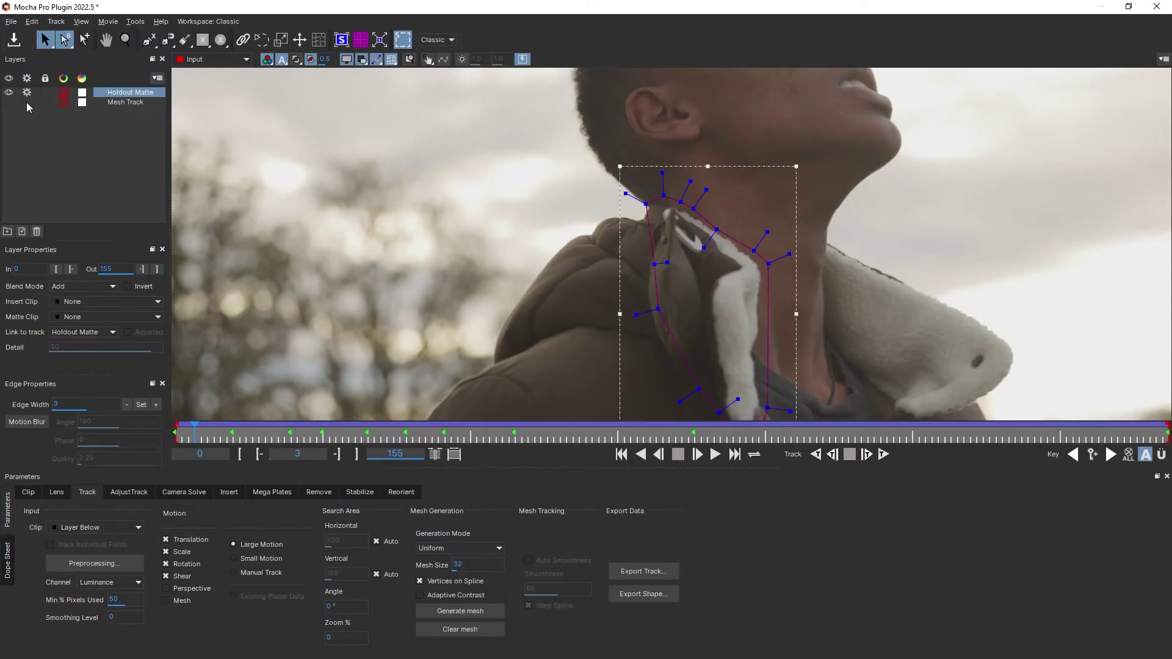
# Step: Enable processing for the Mesh Track layer, disable it for the Holdout Matte layer, and select Mesh Track
pyautogui.click(27, 102)
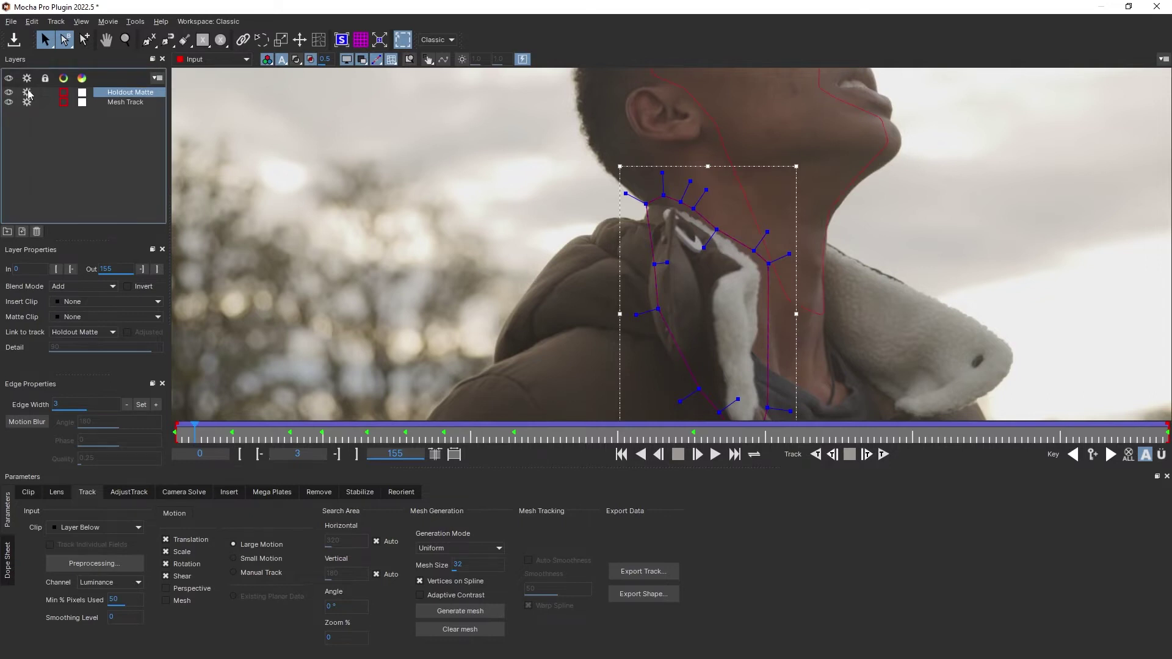
pyautogui.click(27, 92)
pyautogui.click(119, 102)
pyautogui.click(106, 40)
pyautogui.moveTo(865, 179); pyautogui.dragTo(918, 295)
pyautogui.press('s')
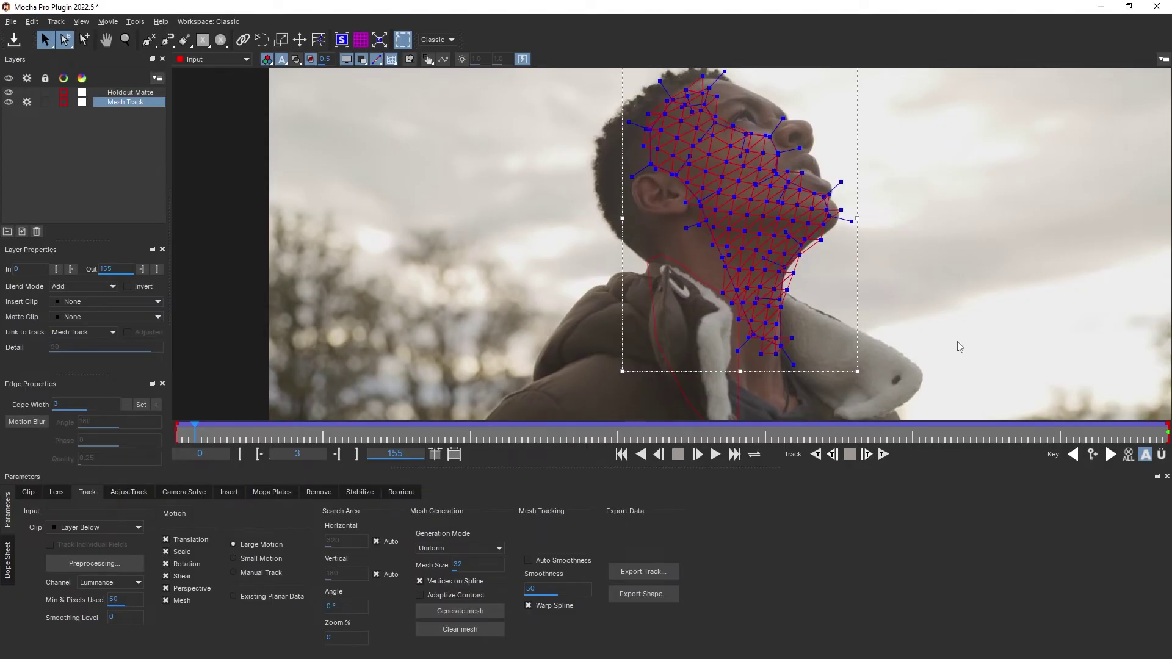
# Step: Review the existing mesh motion, track the Mesh Track layer backward again from frame 155, and return to frame 0
pyautogui.click(444, 430)
pyautogui.moveTo(444, 430); pyautogui.dragTo(432, 407)
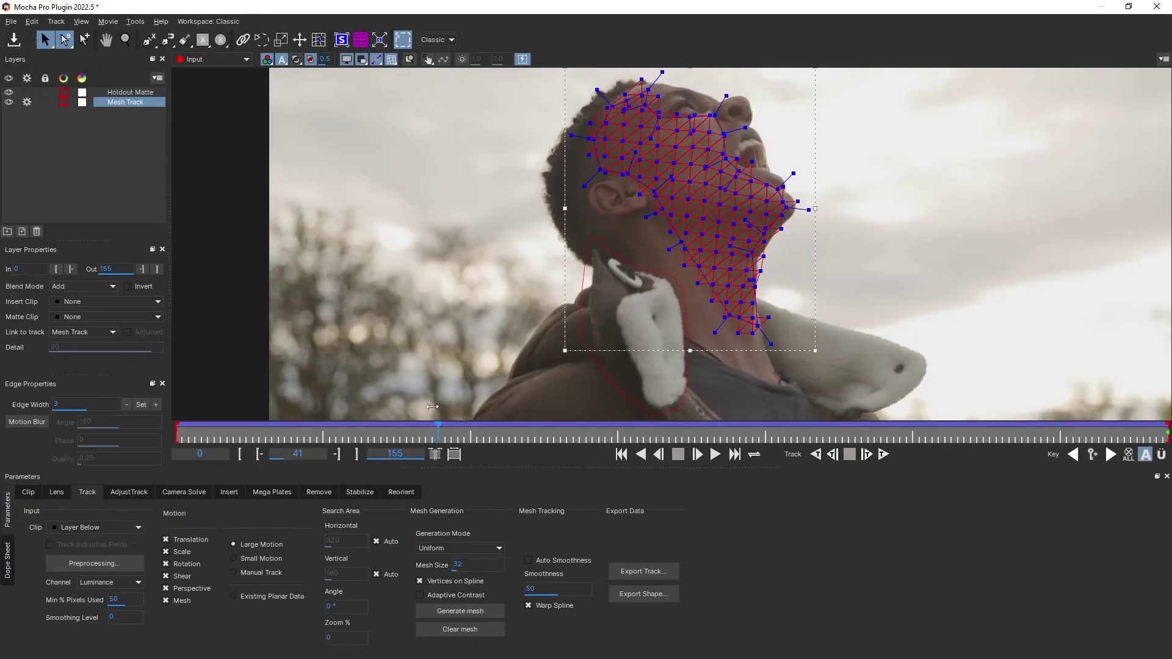
pyautogui.press('space')
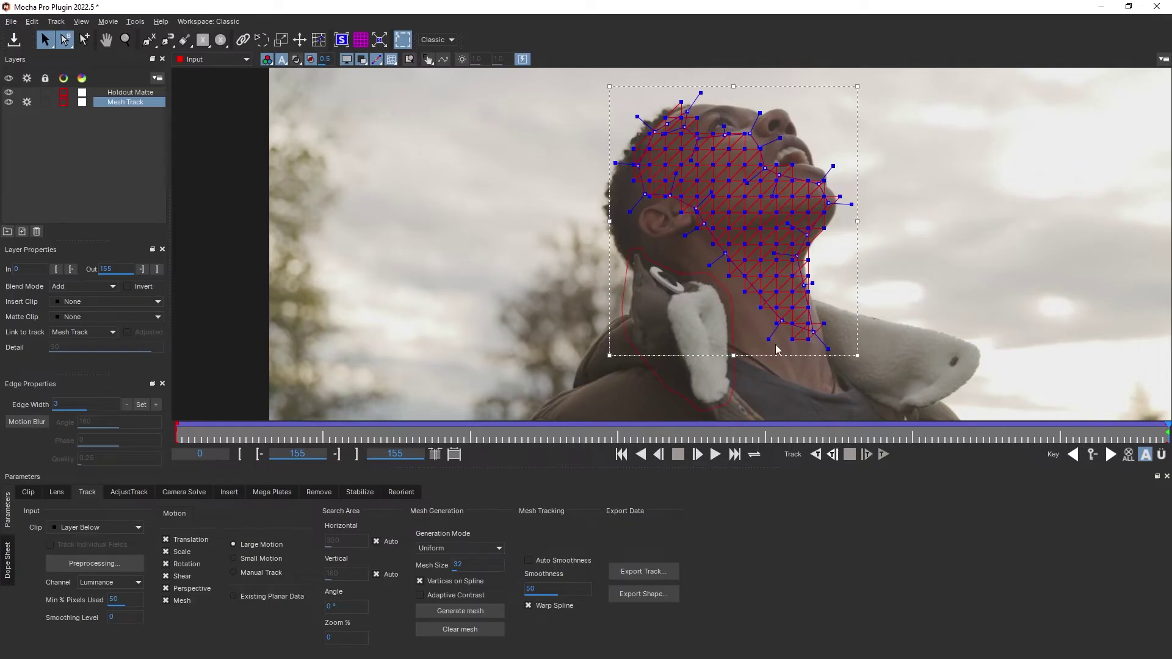
pyautogui.click(815, 454)
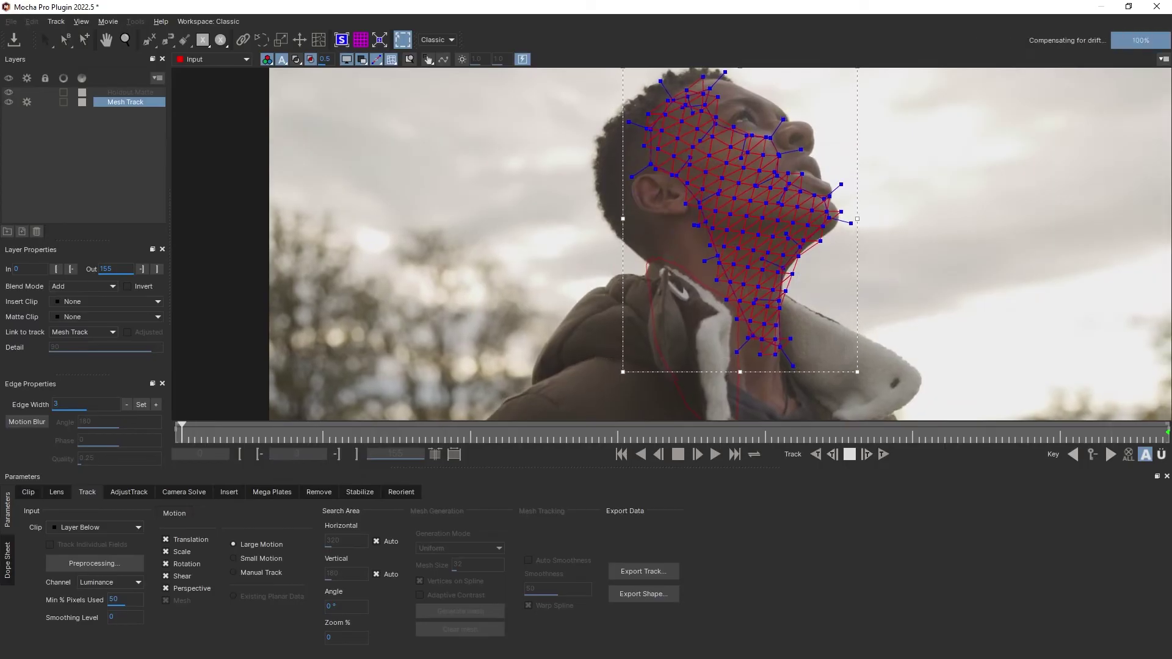
pyautogui.moveTo(176, 425); pyautogui.dragTo(176, 464)
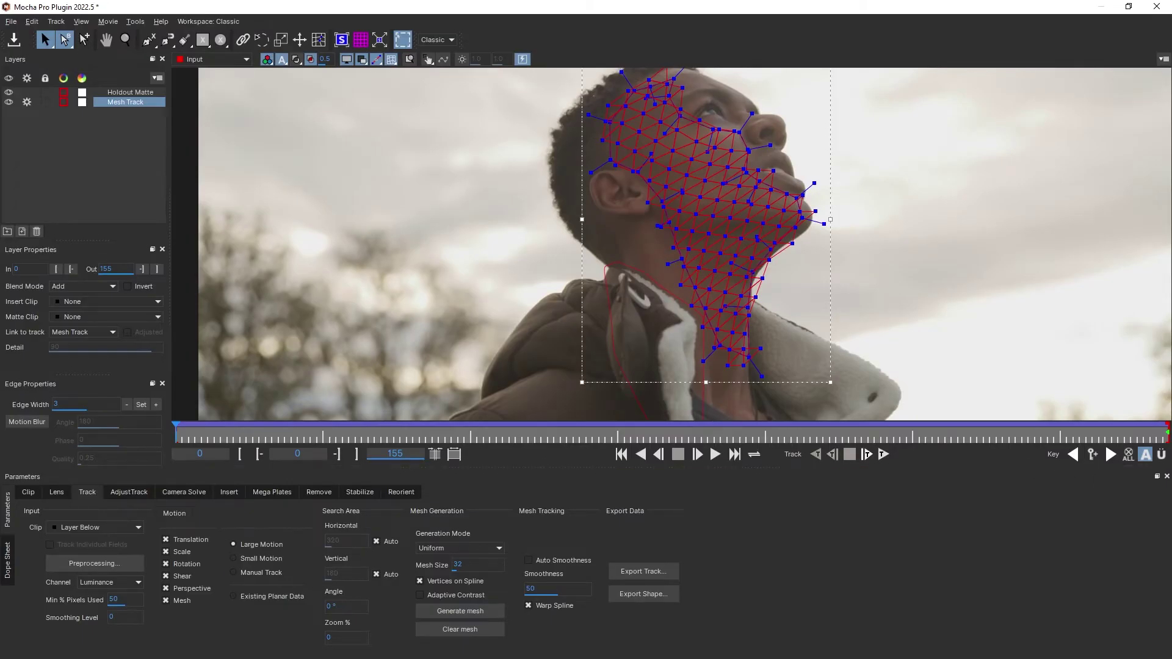
# Step: In the Stabilize module, add frame 155 to the fixed frame list and enable Mesh Warp for the Mesh Track layer
pyautogui.click(361, 493)
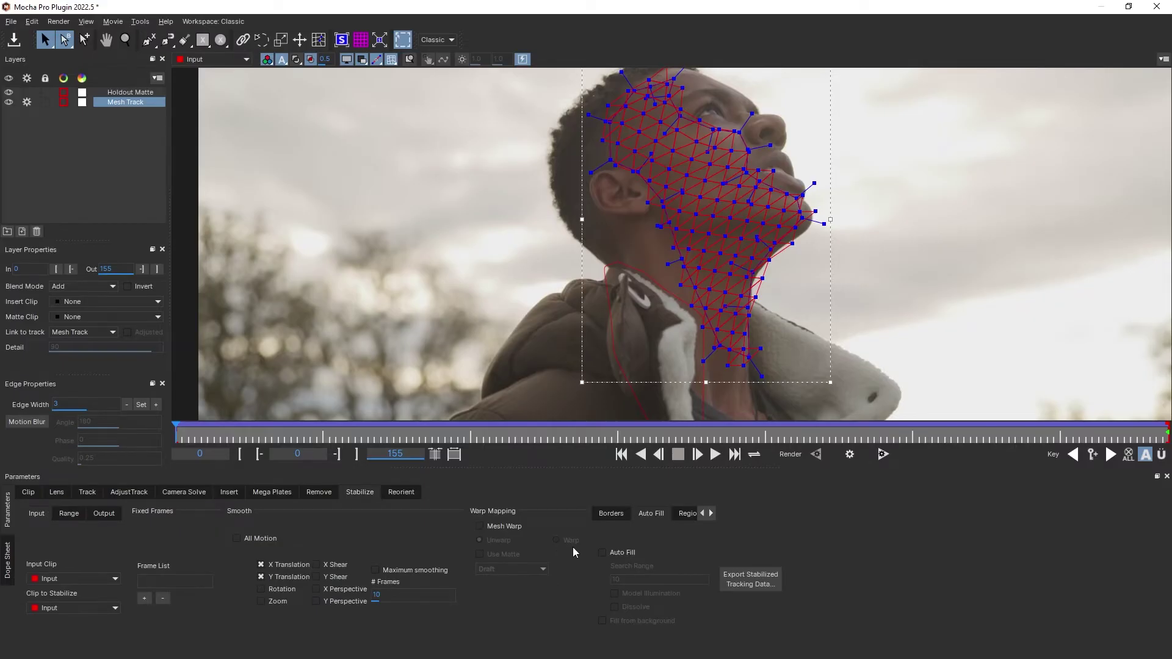
pyautogui.moveTo(238, 448); pyautogui.dragTo(1167, 447)
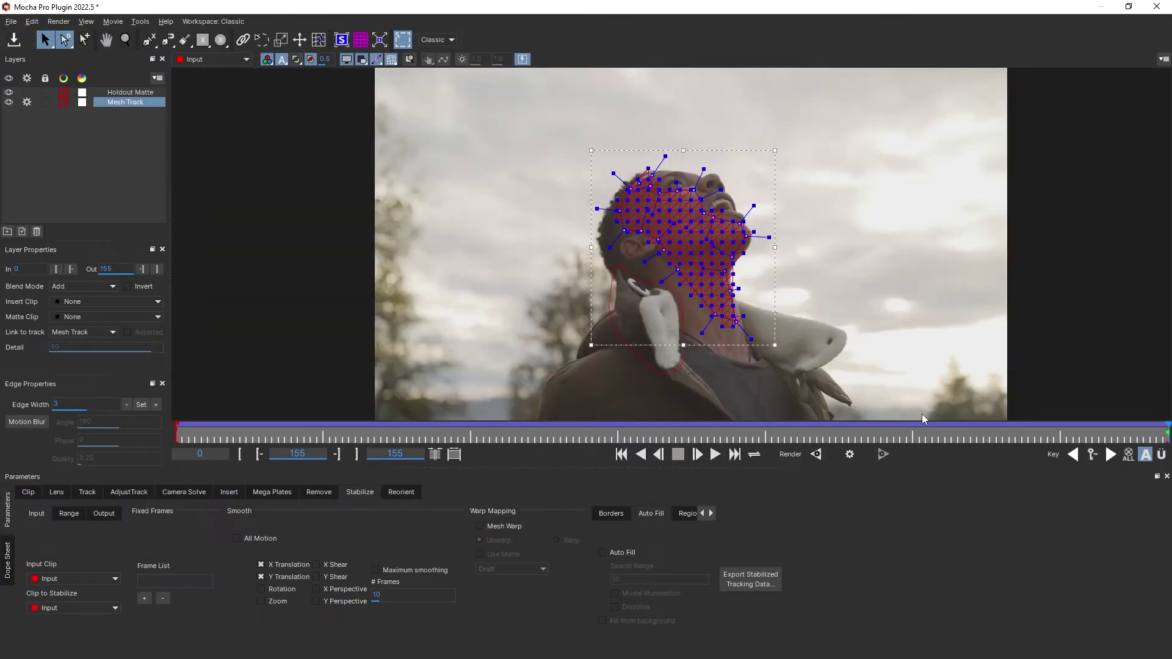
pyautogui.click(145, 598)
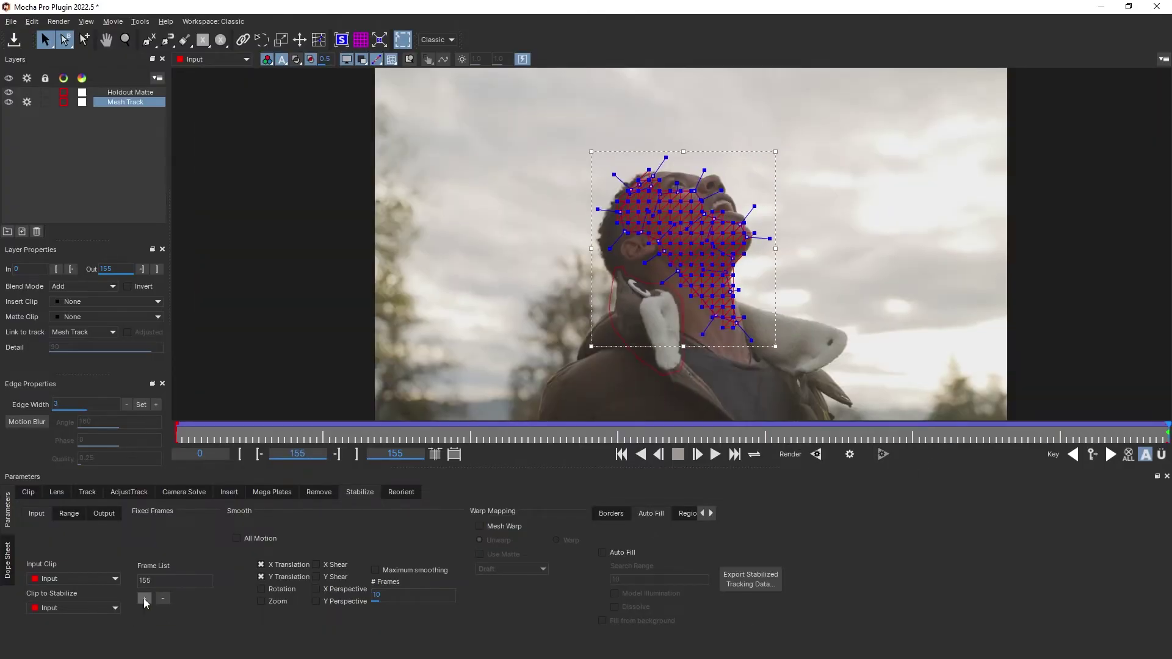
pyautogui.click(479, 526)
pyautogui.press('z')
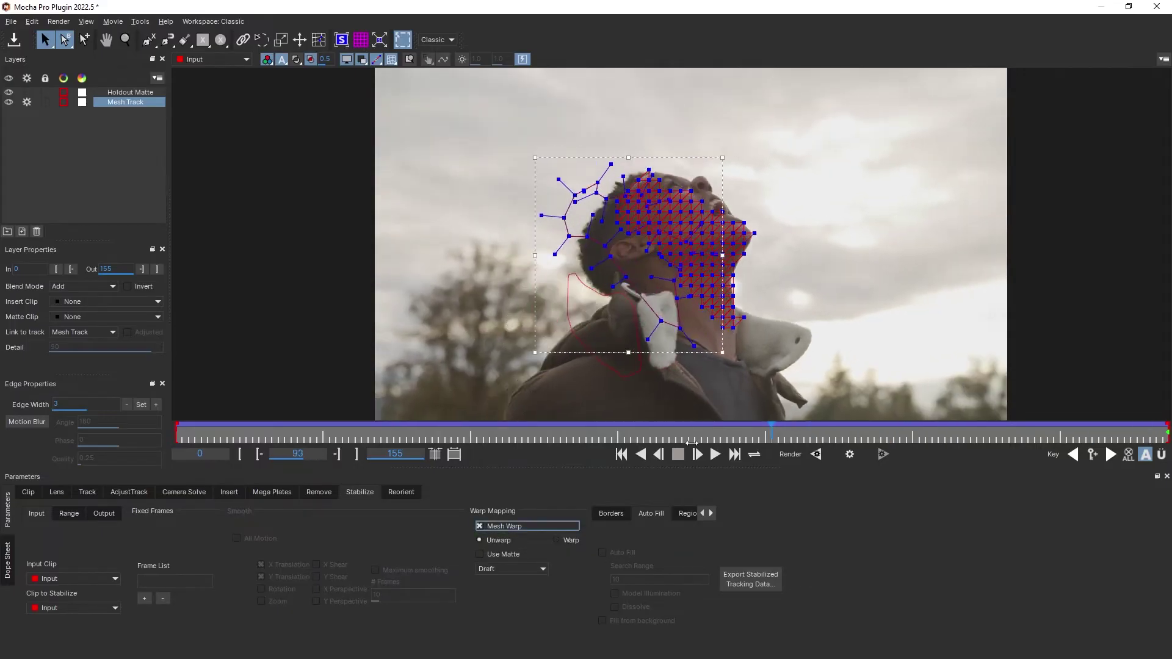
pyautogui.press('x')
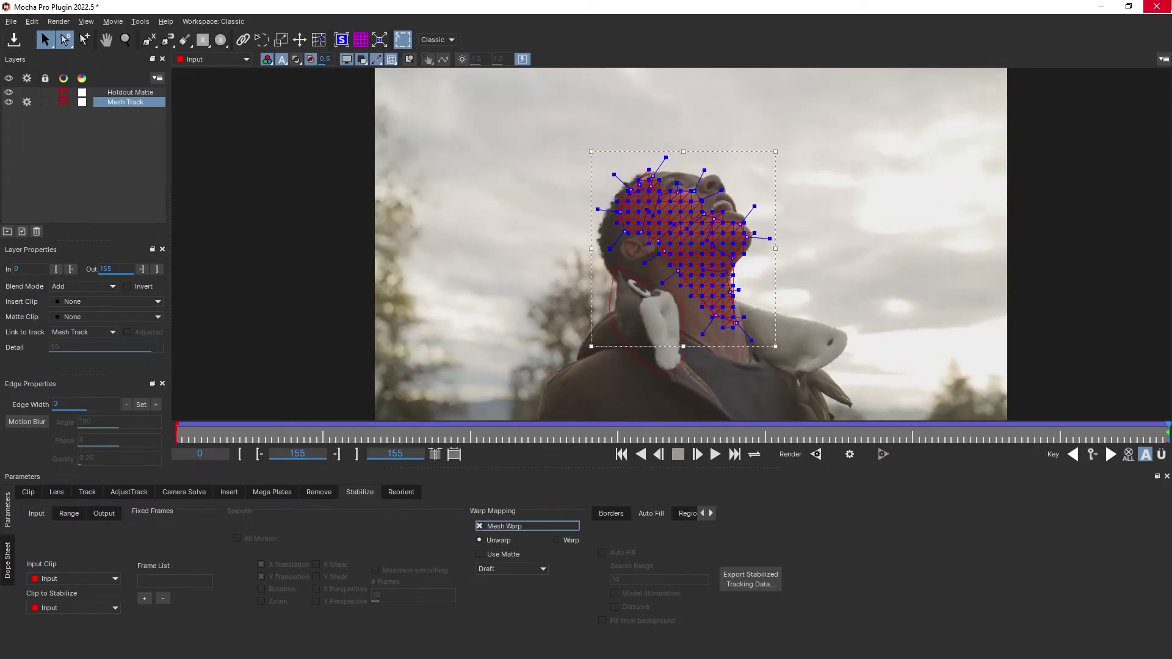
# Step: Close the Mocha Pro project, save its changes, and return to After Effects
pyautogui.click(1157, 6)
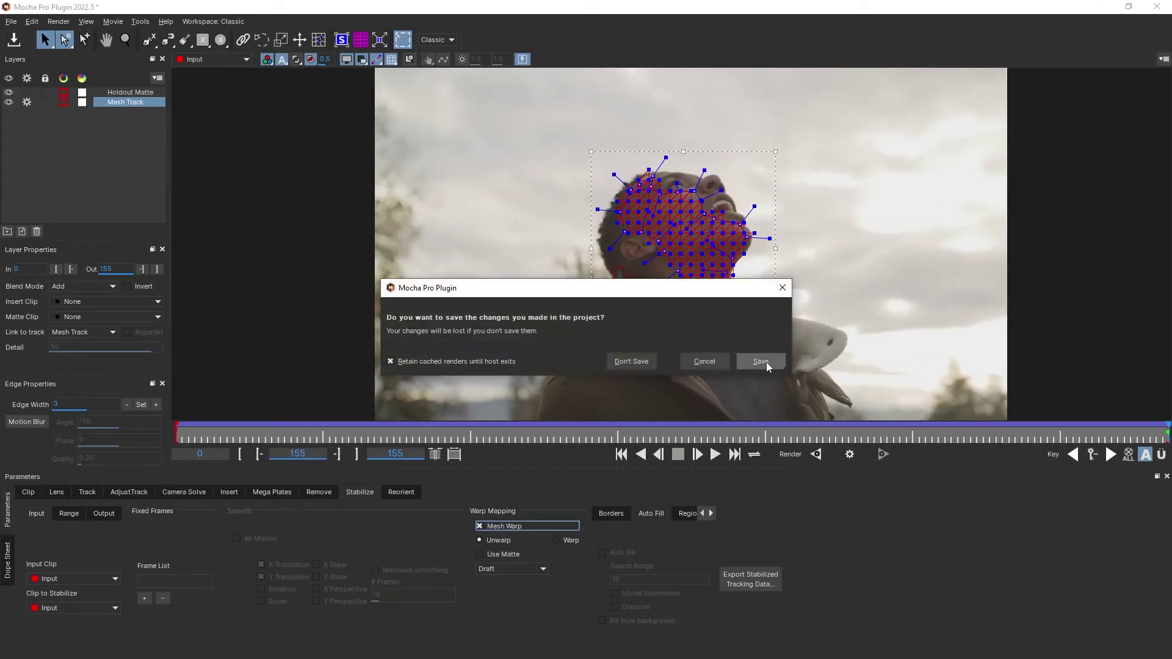
pyautogui.click(760, 361)
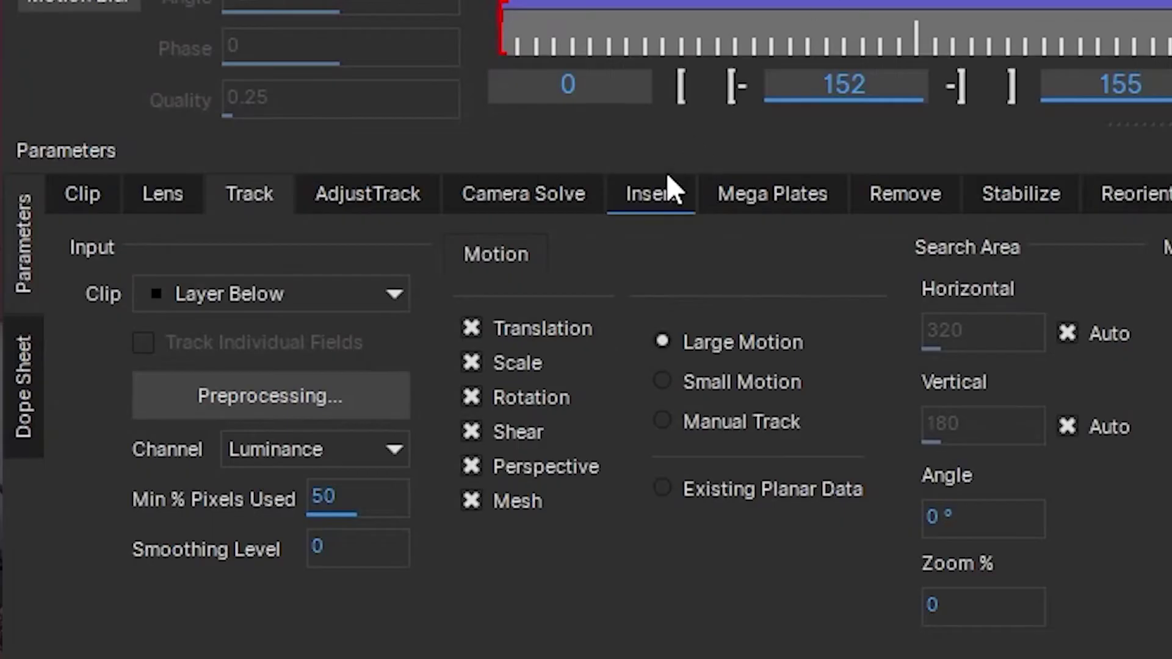
pyautogui.click(654, 196)
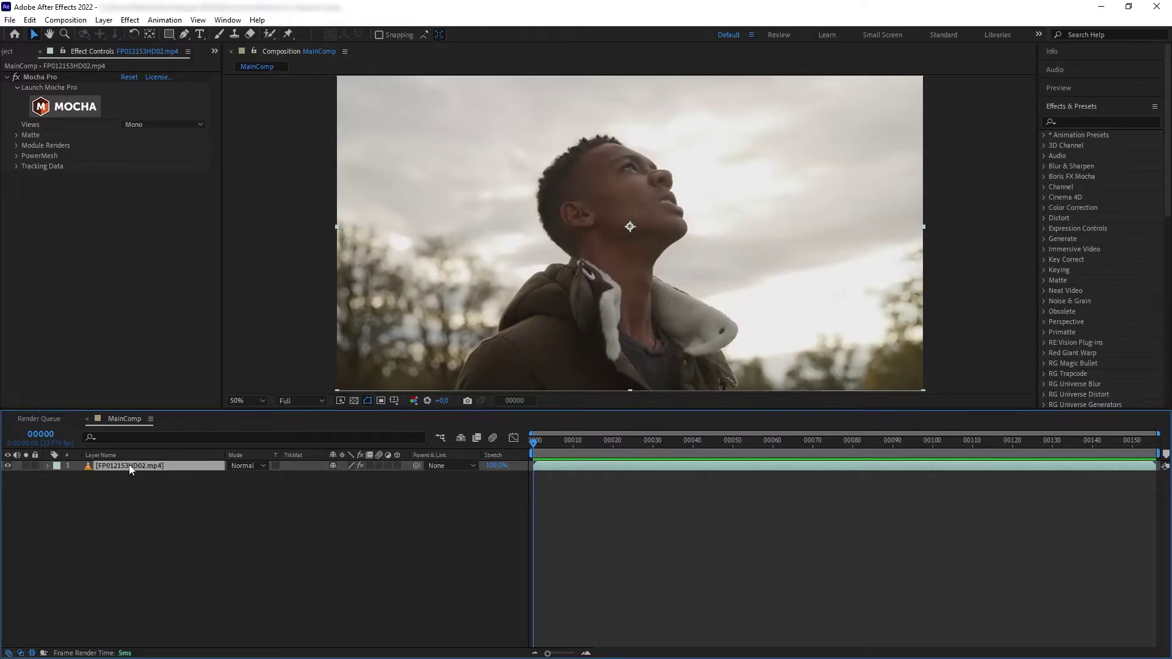
# Step: Duplicate the footage layer and enable Mocha Pro rendering on the upper copy with the Stabilize: Unwarp module
pyautogui.hotkey('ctrl', 'd')
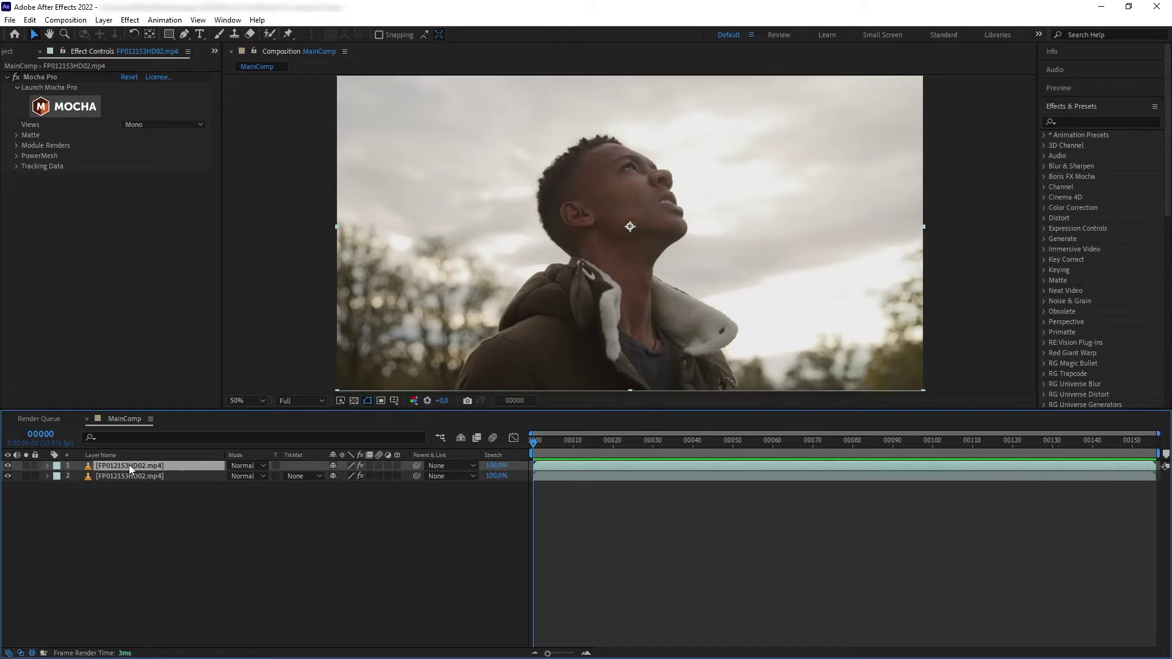
pyautogui.click(16, 145)
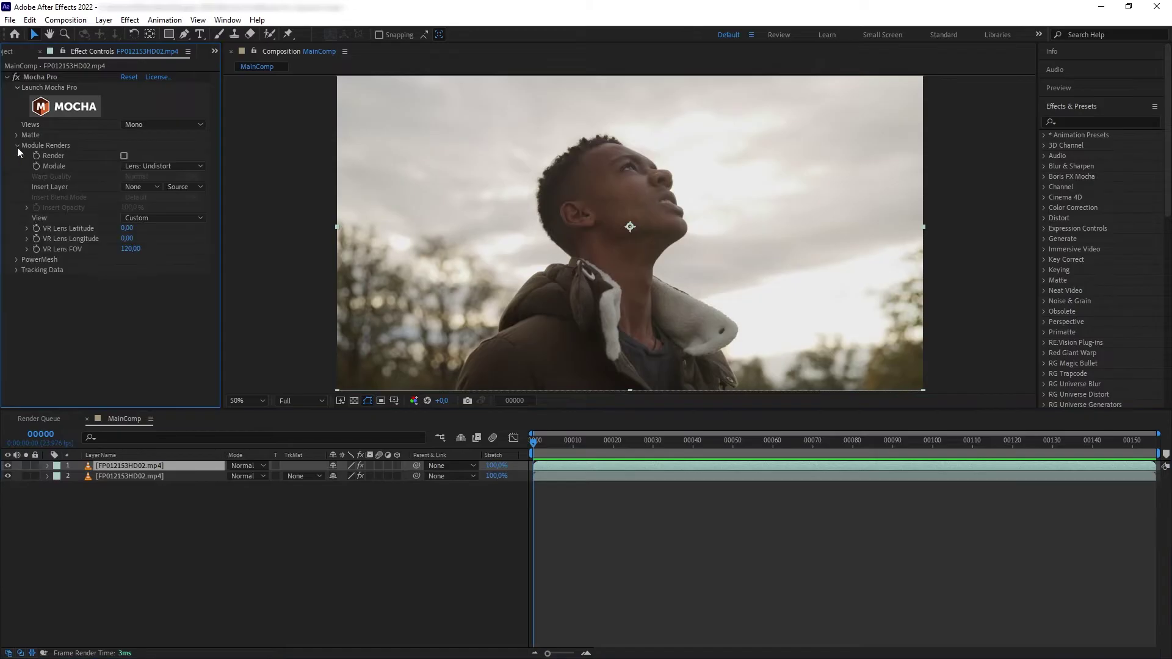
pyautogui.click(124, 157)
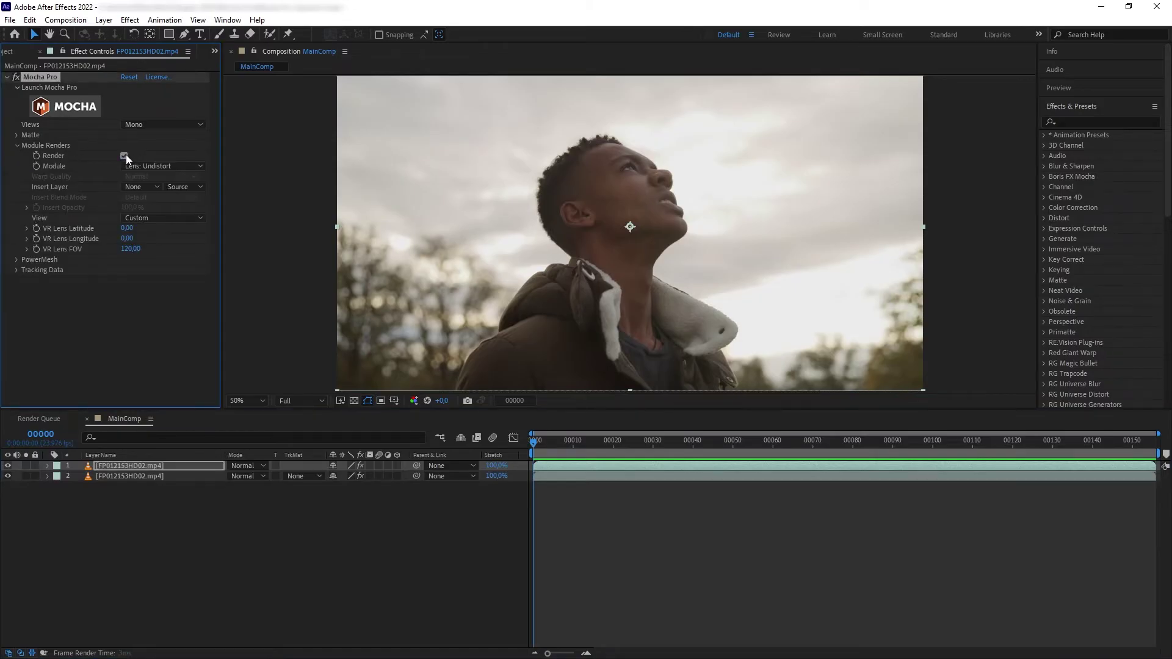
pyautogui.click(157, 166)
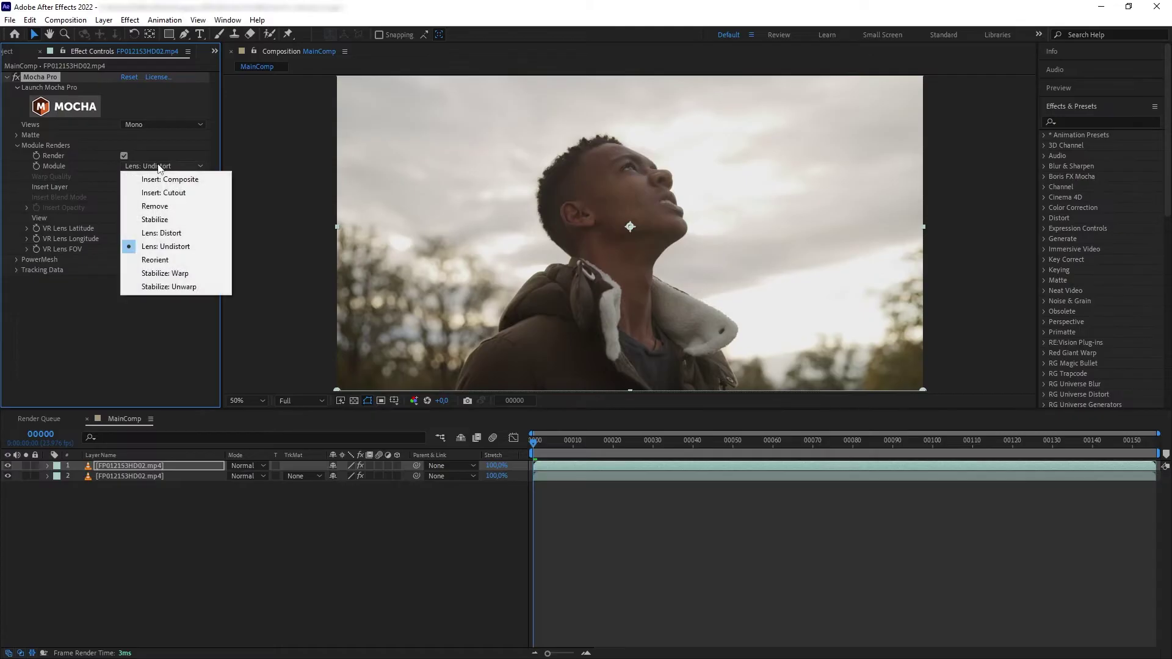
pyautogui.click(182, 286)
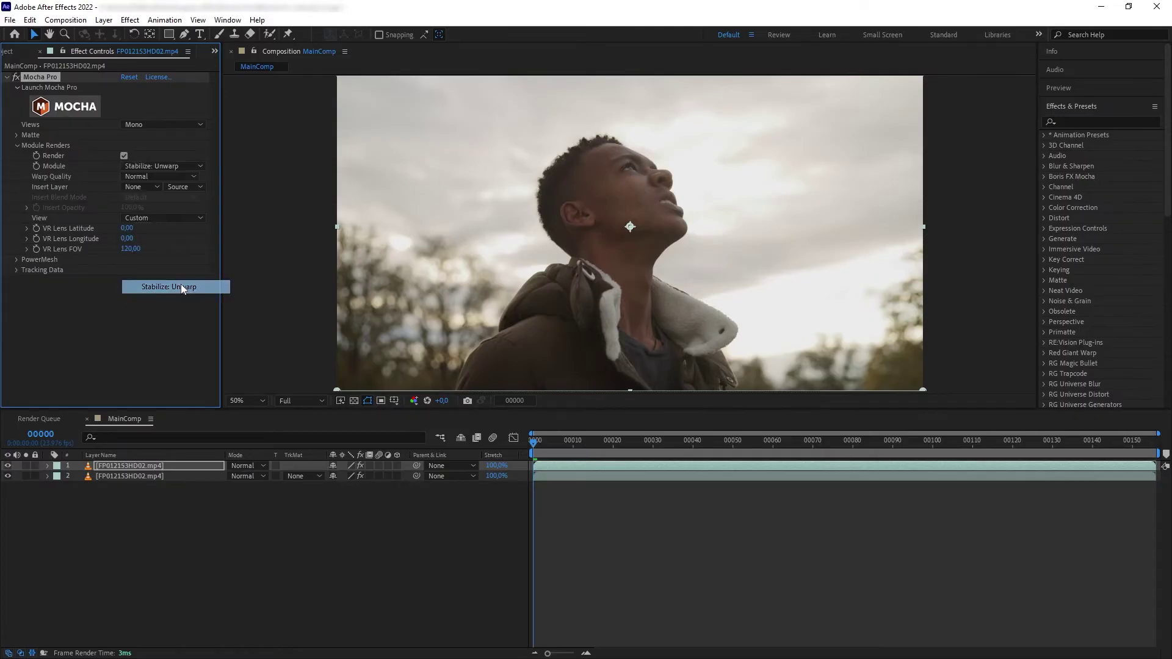
# Step: Play through the unwarped footage and examine the face up close at the first frame
pyautogui.moveTo(550, 444)
pyautogui.mouseDown()
pyautogui.moveTo(1148, 452)
pyautogui.moveTo(533, 452)
pyautogui.mouseUp()
pyautogui.press('space')
pyautogui.press('space')
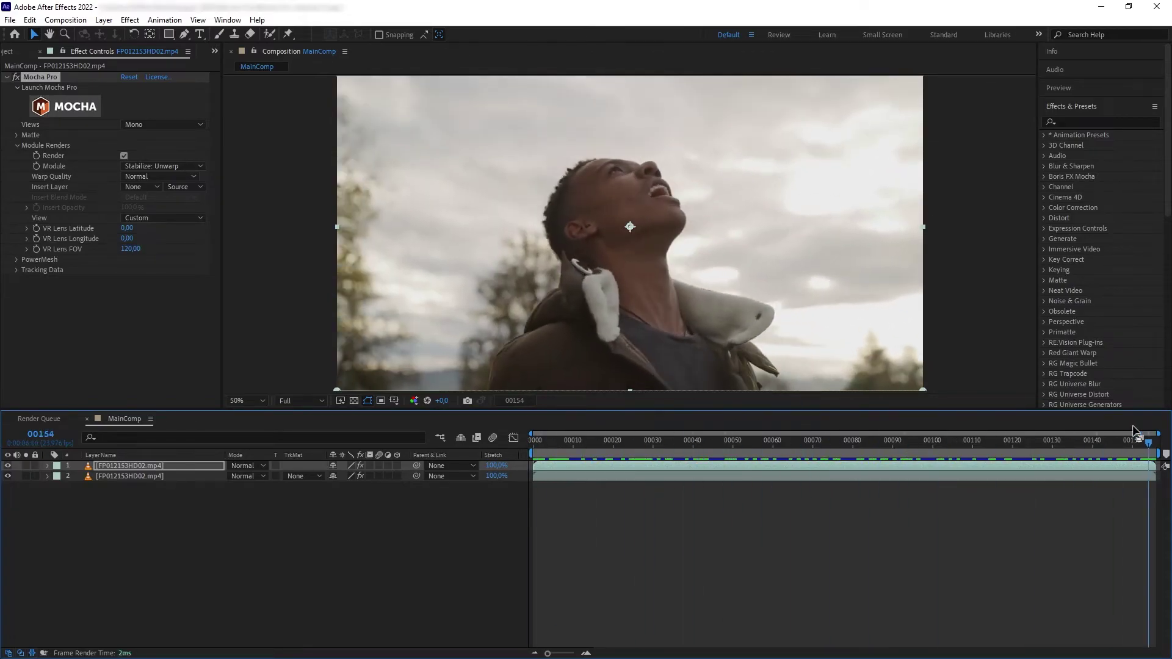
pyautogui.press('Home')
pyautogui.scroll(2, 582, 165)
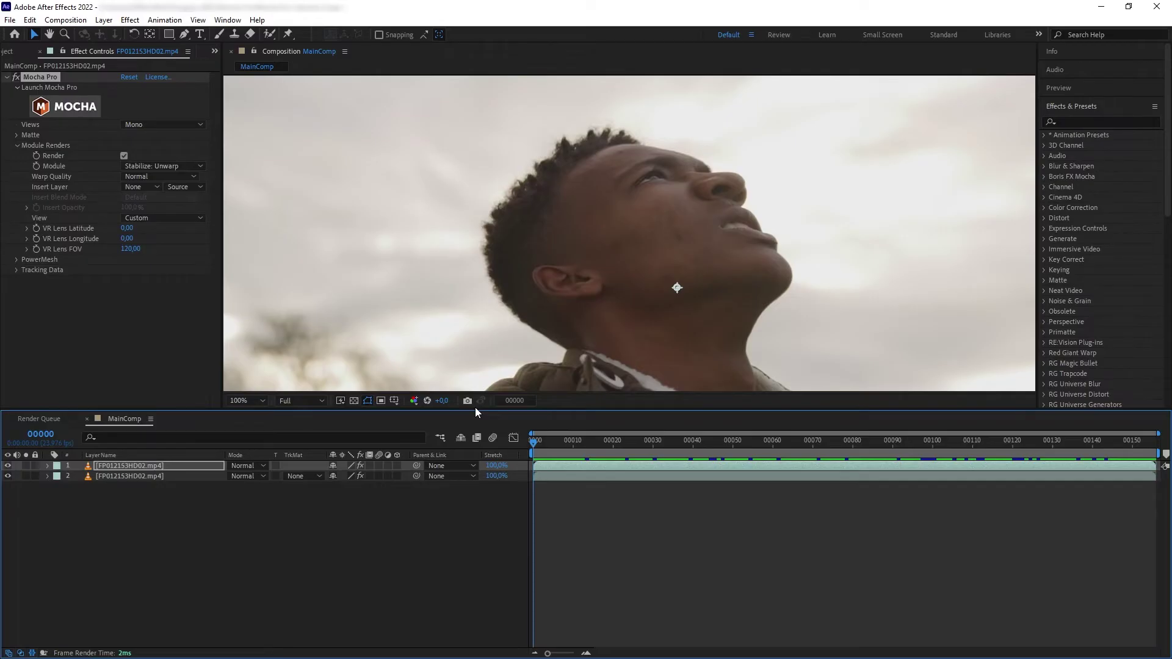
# Step: Pre-compose the unwarped footage layer as TextureElements, moving all attributes into the new composition
pyautogui.click(109, 470)
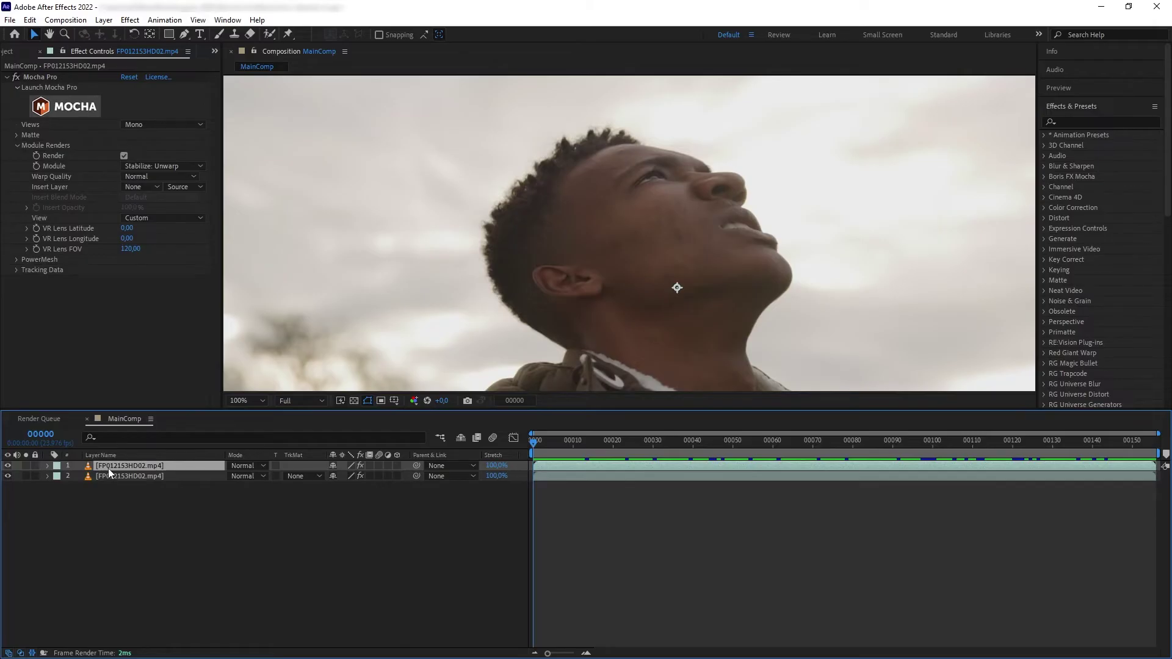
pyautogui.hotkey('ctrl', 'shift', 'c')
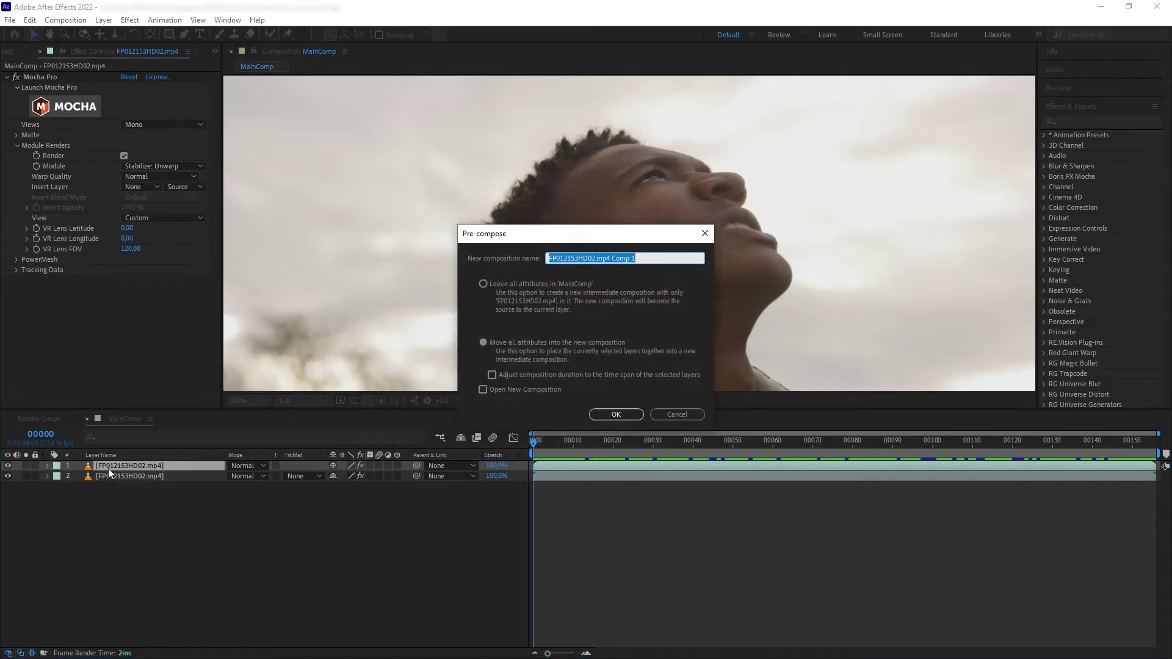
pyautogui.hotkey('ctrl', 'v')
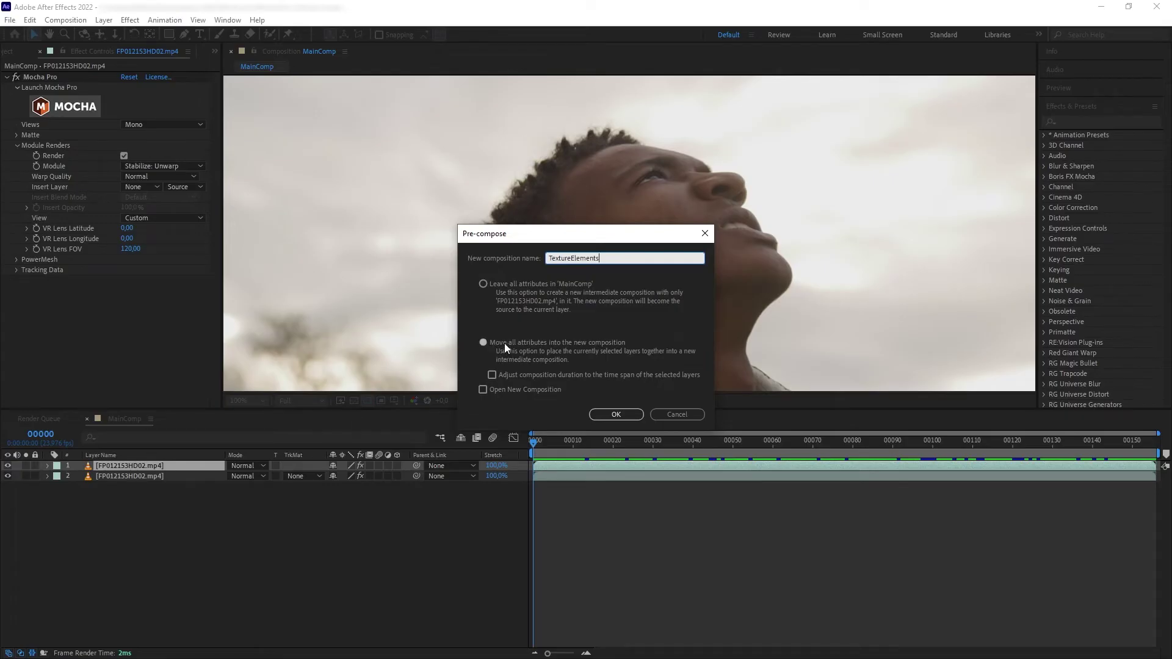
pyautogui.click(615, 413)
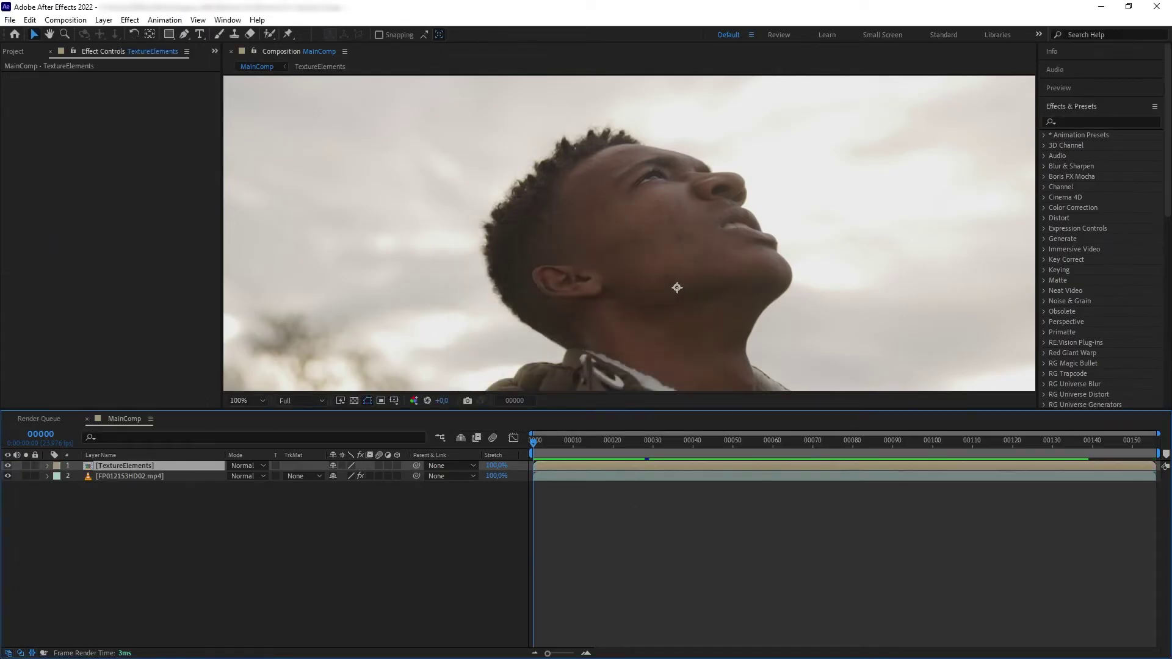
# Step: Open the TextureElements composition and make its footage layer a guide layer
pyautogui.doubleClick(196, 466)
pyautogui.click(162, 466)
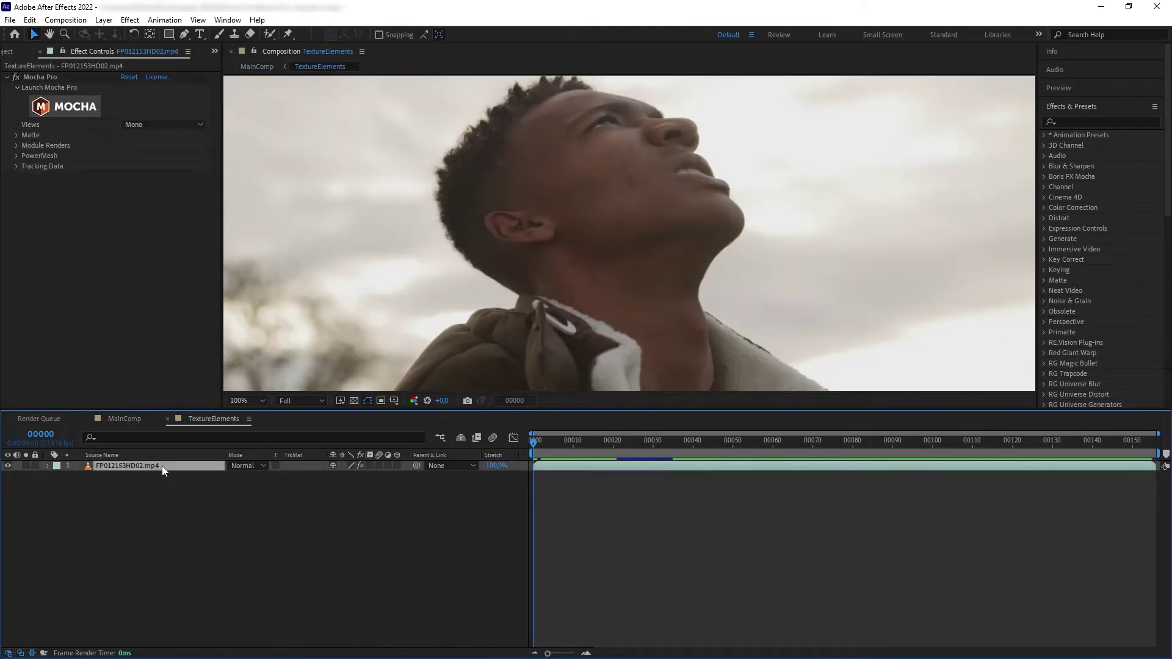
pyautogui.rightClick(163, 467)
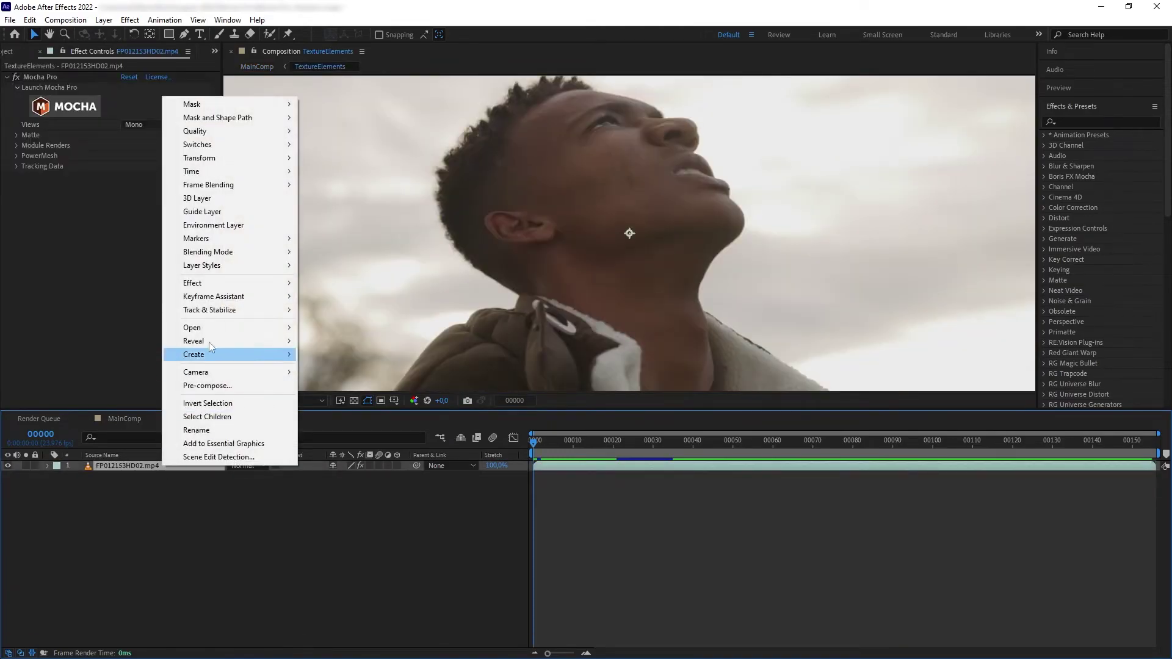
pyautogui.click(205, 212)
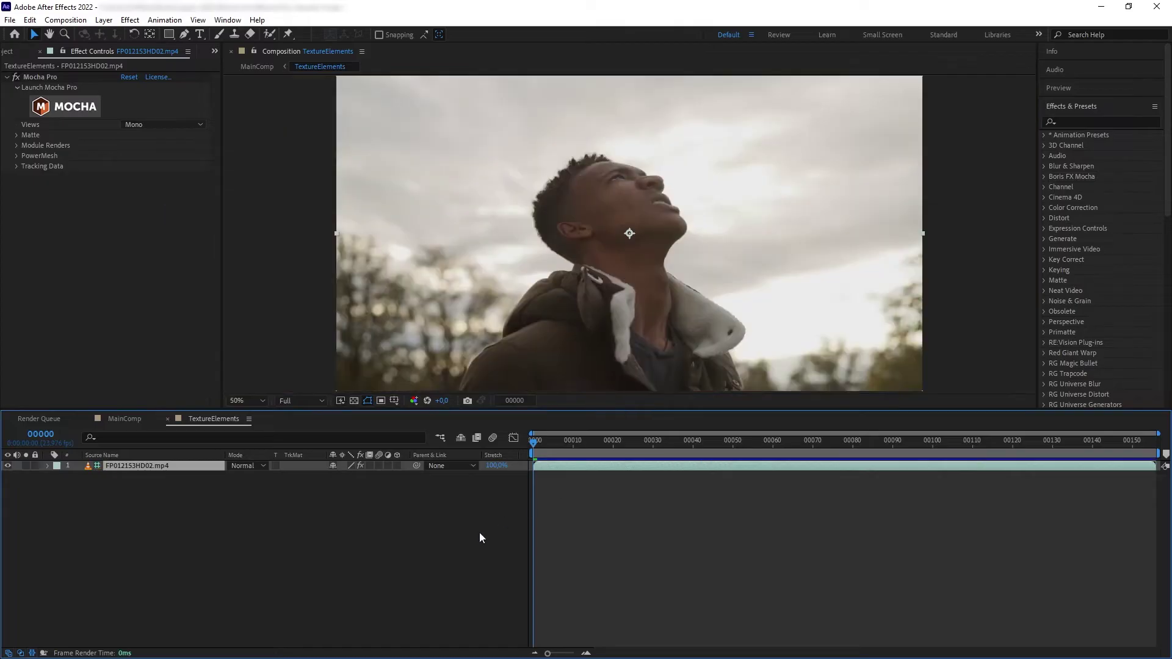
# Step: Return to the first frame and add the Texture File composition above the guide footage in TextureElements
pyautogui.moveTo(566, 442); pyautogui.dragTo(533, 442)
pyautogui.click(9, 51)
pyautogui.moveTo(41, 196); pyautogui.dragTo(226, 462)
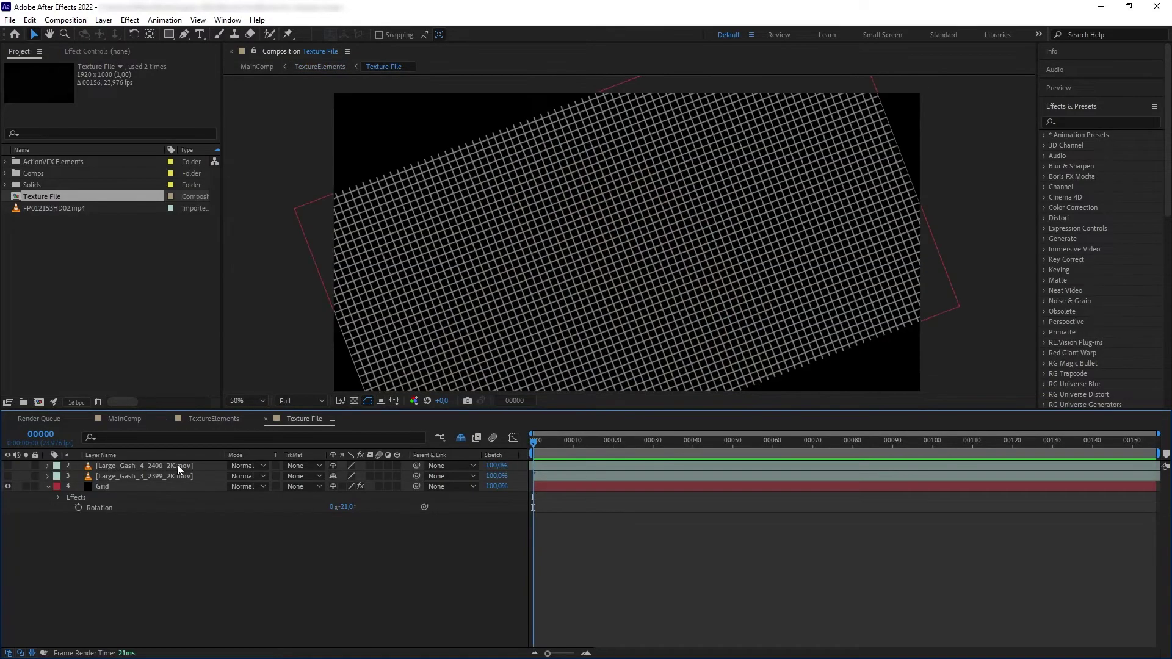
# Step: Show the Large_Gash_3_2399_2K.mov element instead of the grid in Texture File and check it at the last frame in TextureElements
pyautogui.click(7, 486)
pyautogui.click(115, 476)
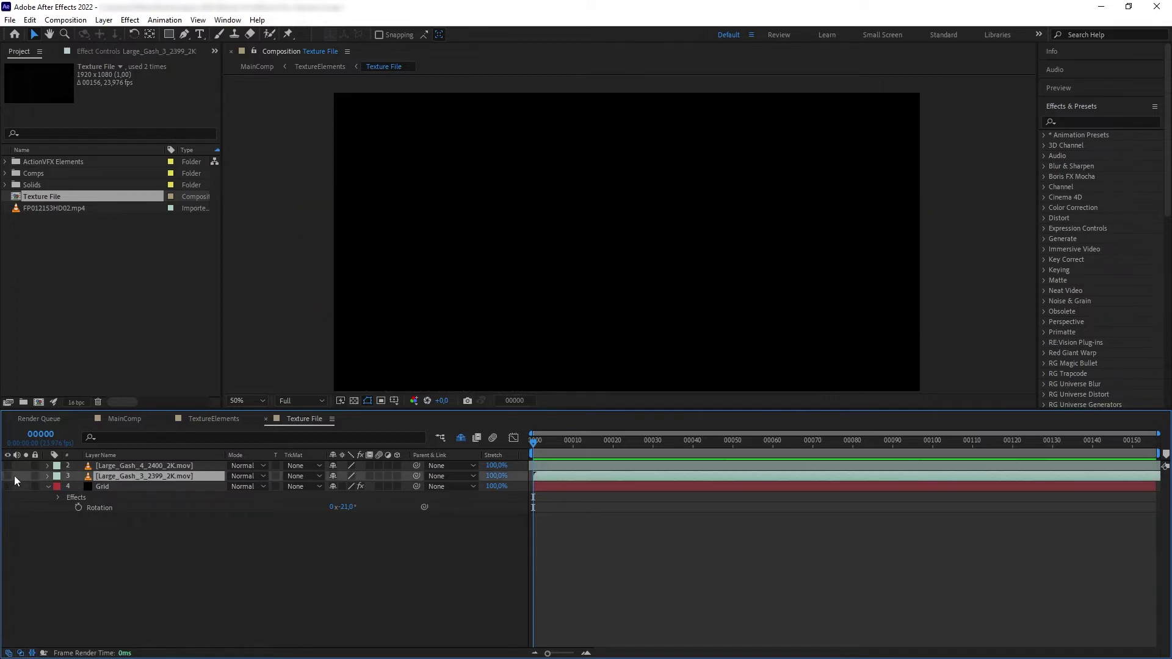
pyautogui.click(7, 476)
pyautogui.press('End')
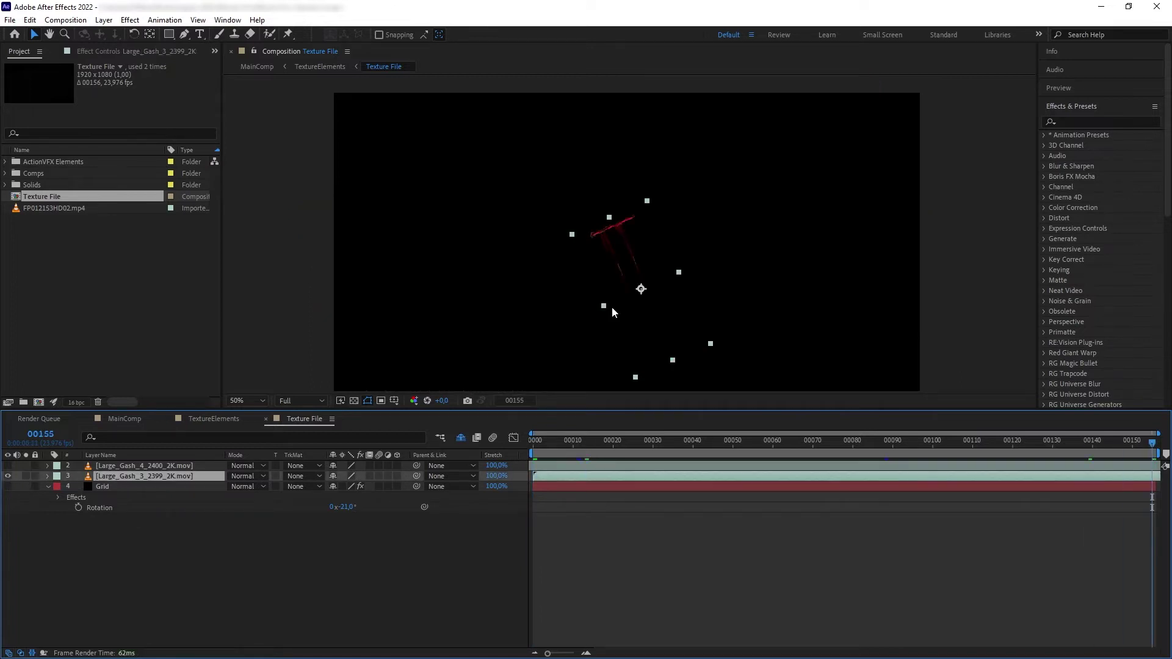
pyautogui.click(317, 67)
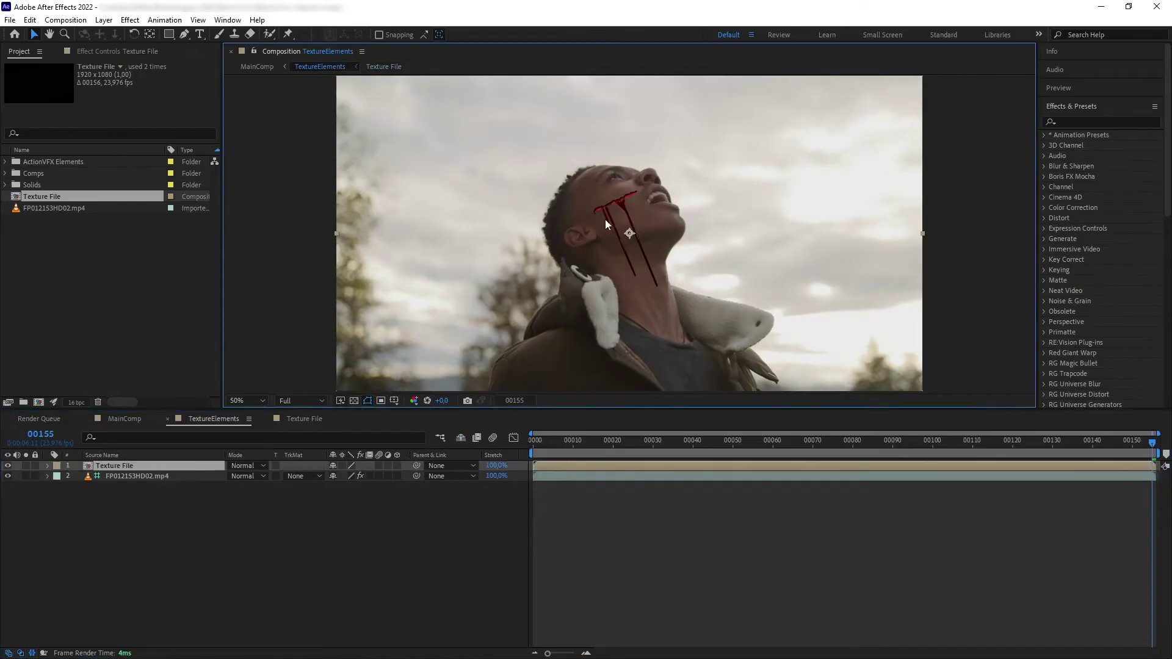
# Step: Hide the gash element in Texture File, show the Grid layer again and return to the TextureElements composition
pyautogui.click(328, 419)
pyautogui.click(8, 476)
pyautogui.click(8, 486)
pyautogui.click(331, 69)
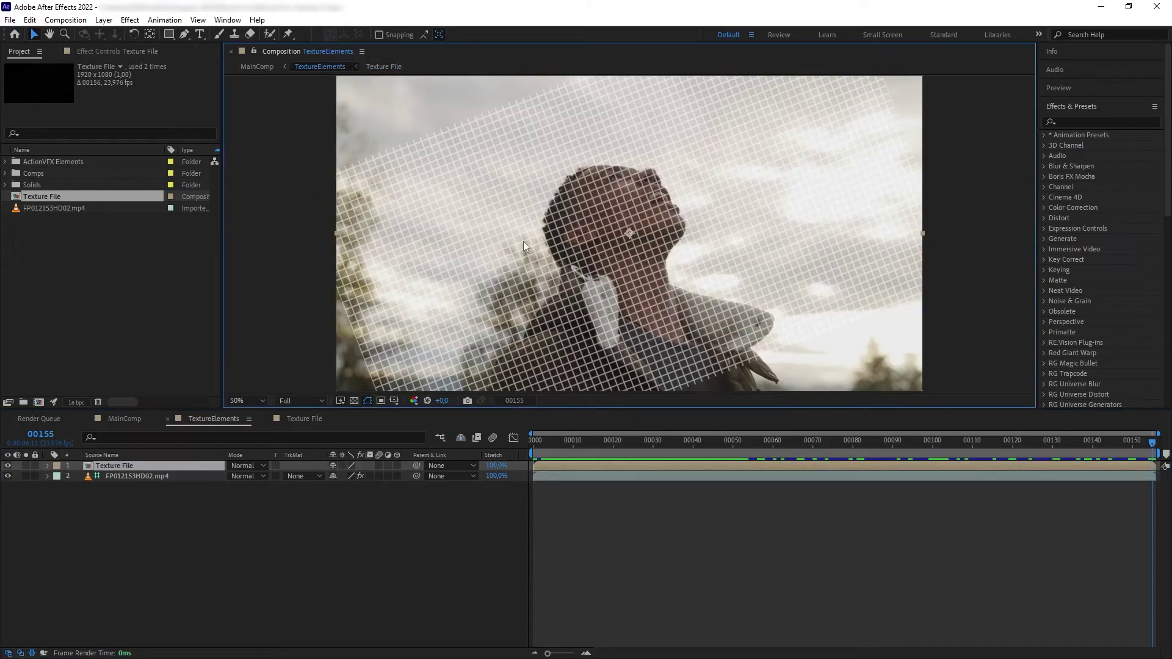
# Step: Compare the face with and without the grid overlay and apply the Mesh Warp effect to the Texture File layer
pyautogui.press('/')
pyautogui.click(8, 466)
pyautogui.click(8, 465)
pyautogui.click(8, 465)
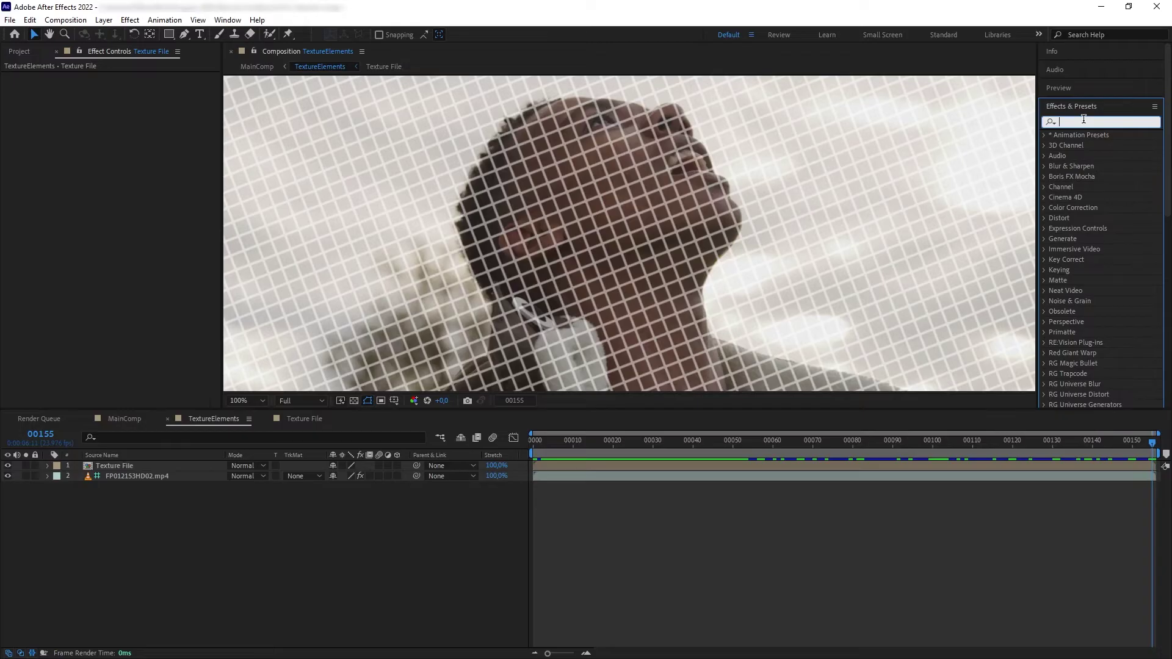
pyautogui.write('mesh w')
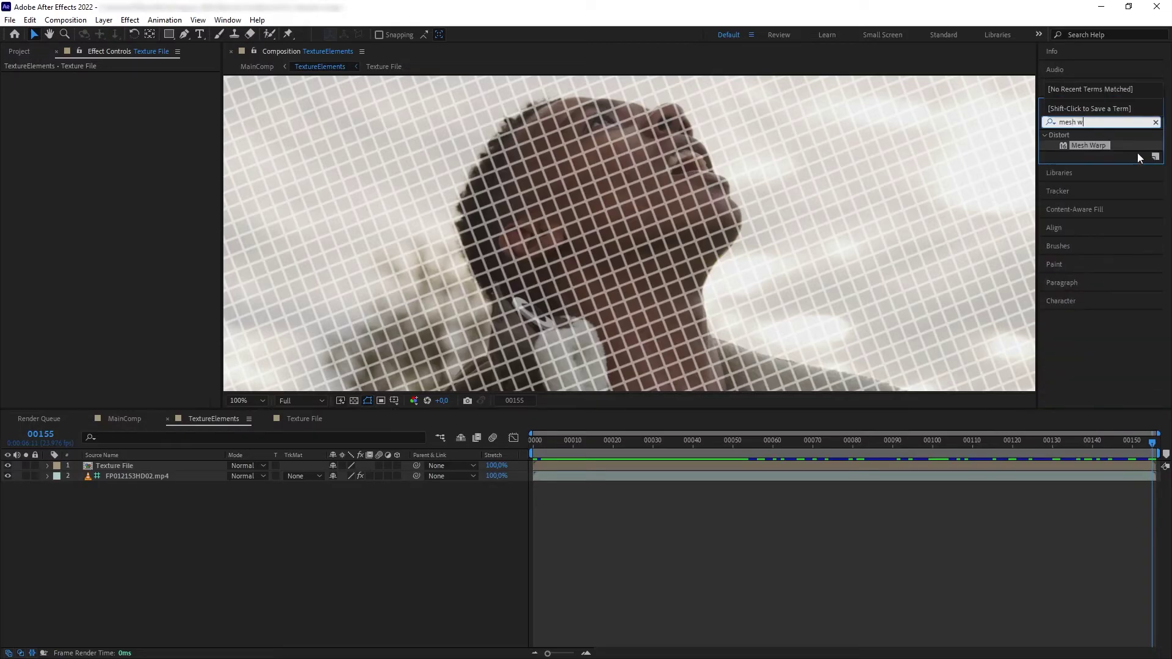
pyautogui.moveTo(1088, 145); pyautogui.dragTo(116, 466)
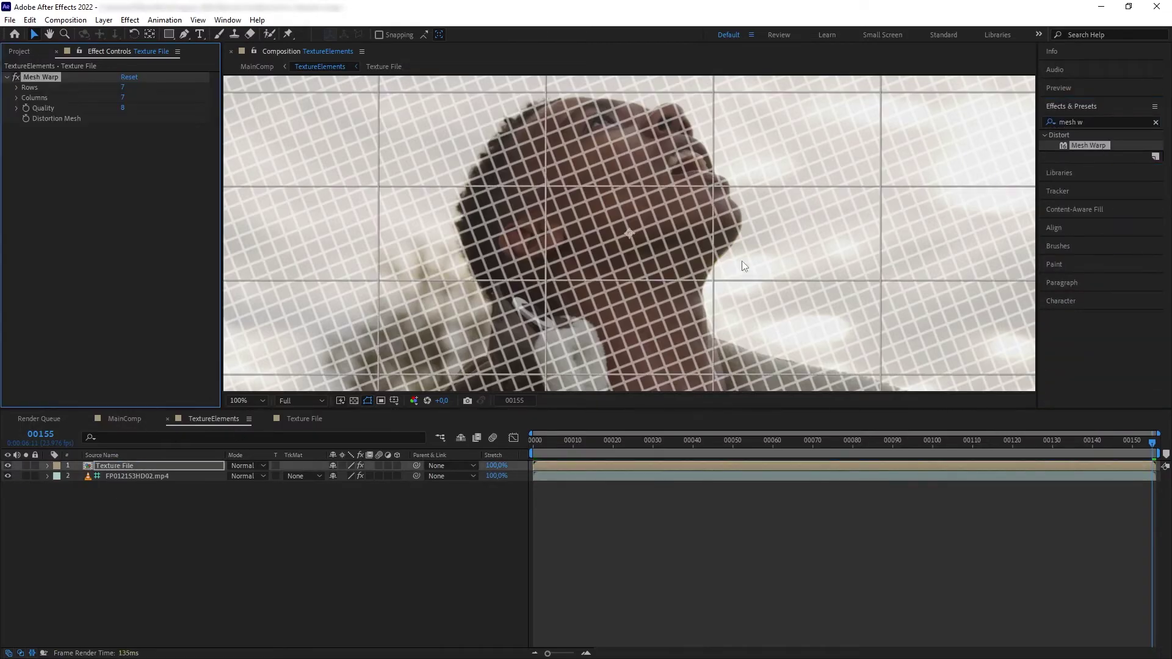
# Step: Bend the grid along the jawline and upper neck by moving warp mesh points, with 24 rows, 24 columns and quality 10
pyautogui.moveTo(712, 282); pyautogui.dragTo(715, 257)
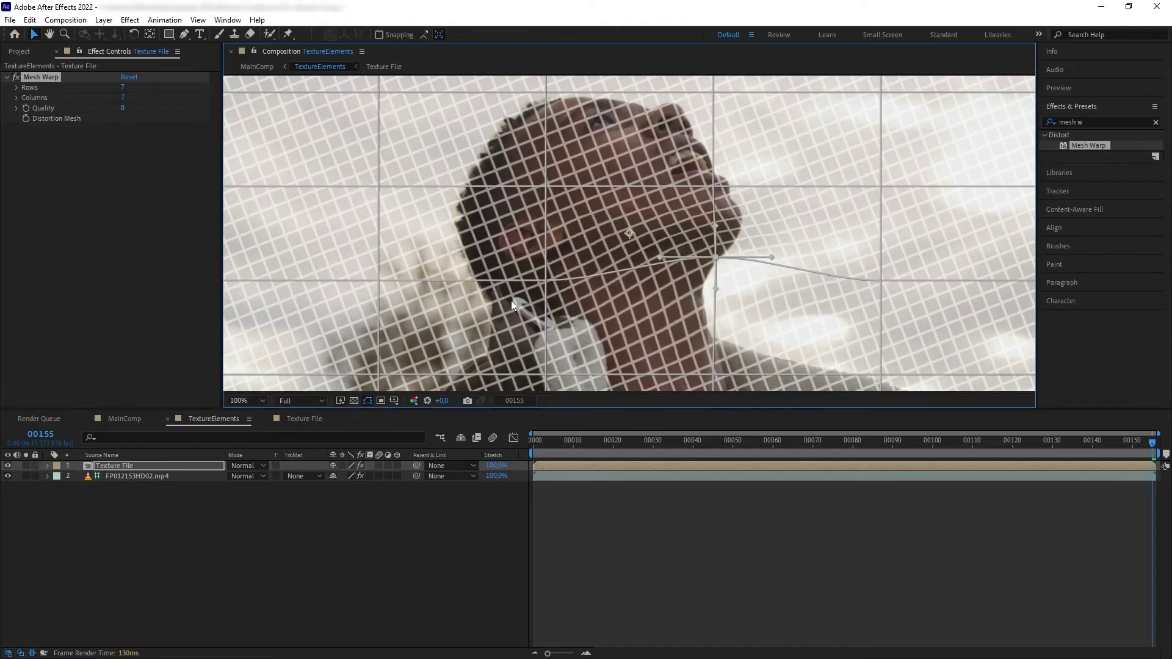
pyautogui.moveTo(545, 282); pyautogui.dragTo(568, 266)
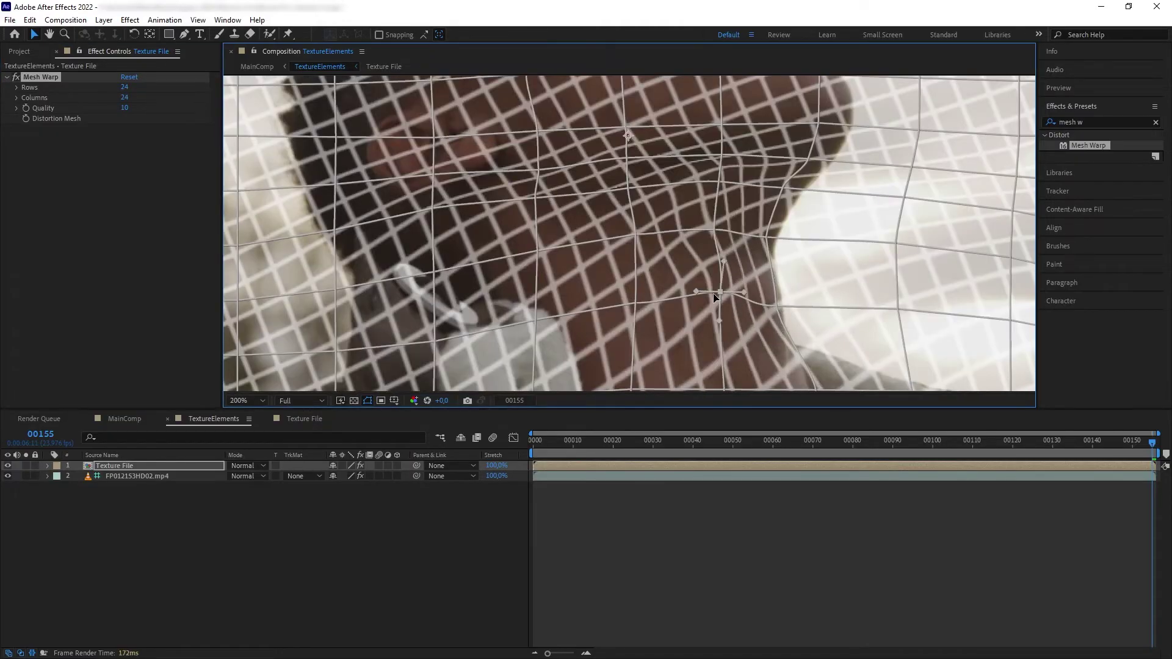
pyautogui.moveTo(713, 293); pyautogui.dragTo(716, 256)
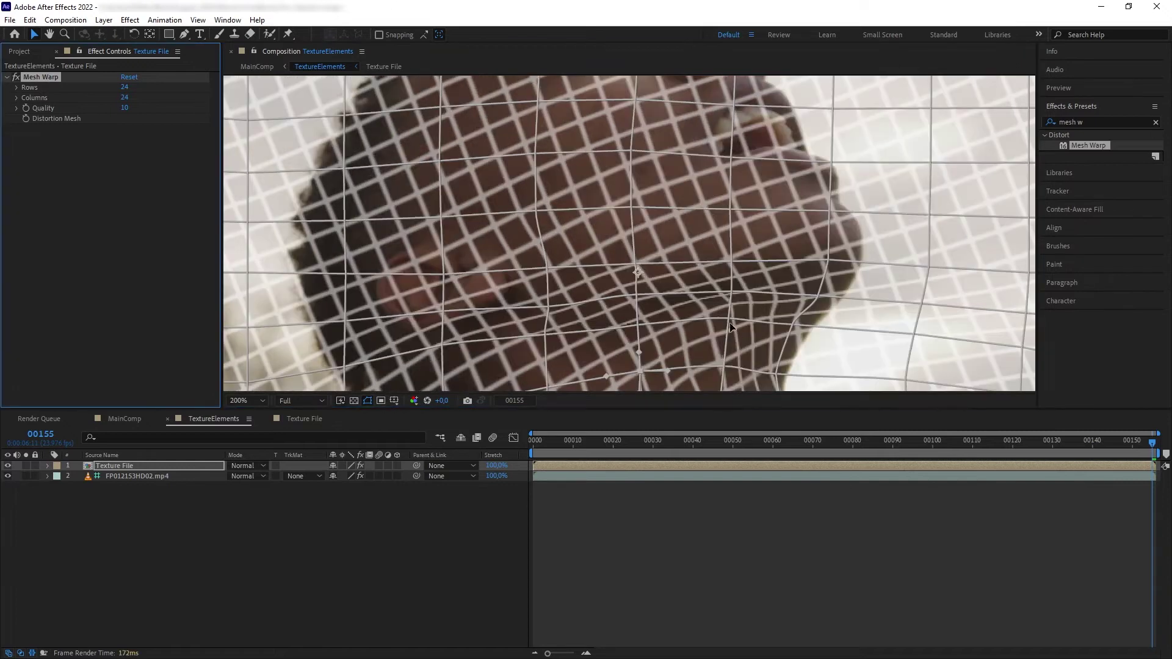
pyautogui.moveTo(640, 371); pyautogui.dragTo(640, 335)
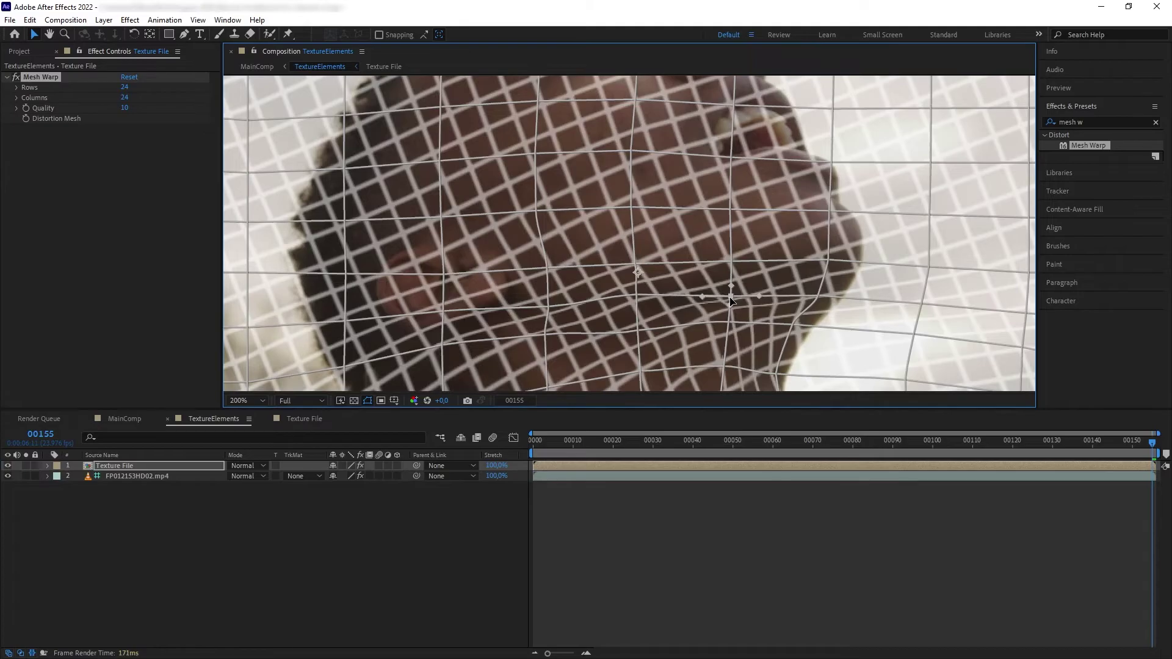
pyautogui.moveTo(639, 330); pyautogui.dragTo(640, 303)
pyautogui.scroll(-2, 640, 303)
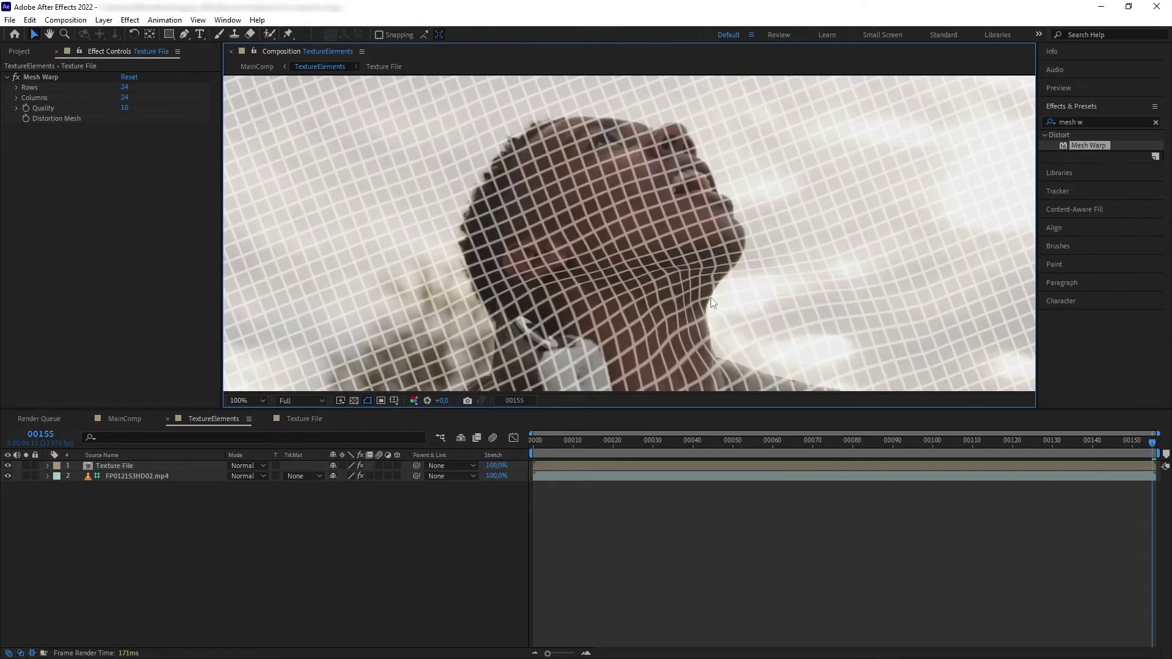
# Step: Refine the Mesh Warp points under the chin so the grid follows the transition from jaw to neck
pyautogui.scroll(2, 710, 298)
pyautogui.click(69, 79)
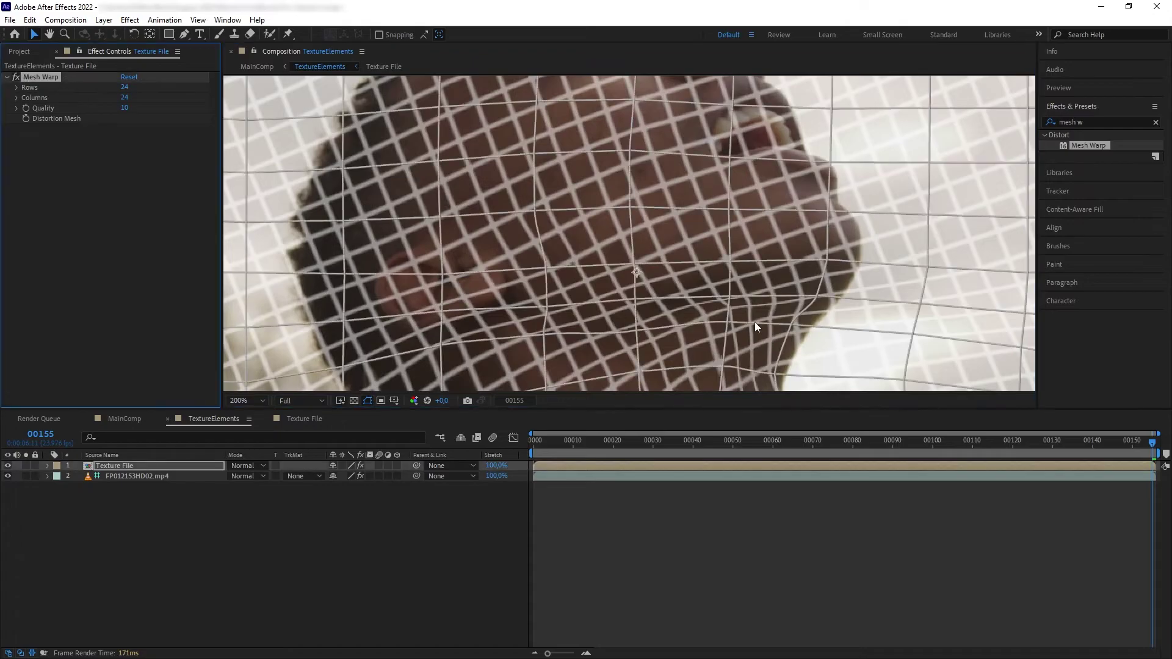
pyautogui.click(795, 320)
pyautogui.moveTo(730, 323); pyautogui.dragTo(815, 298)
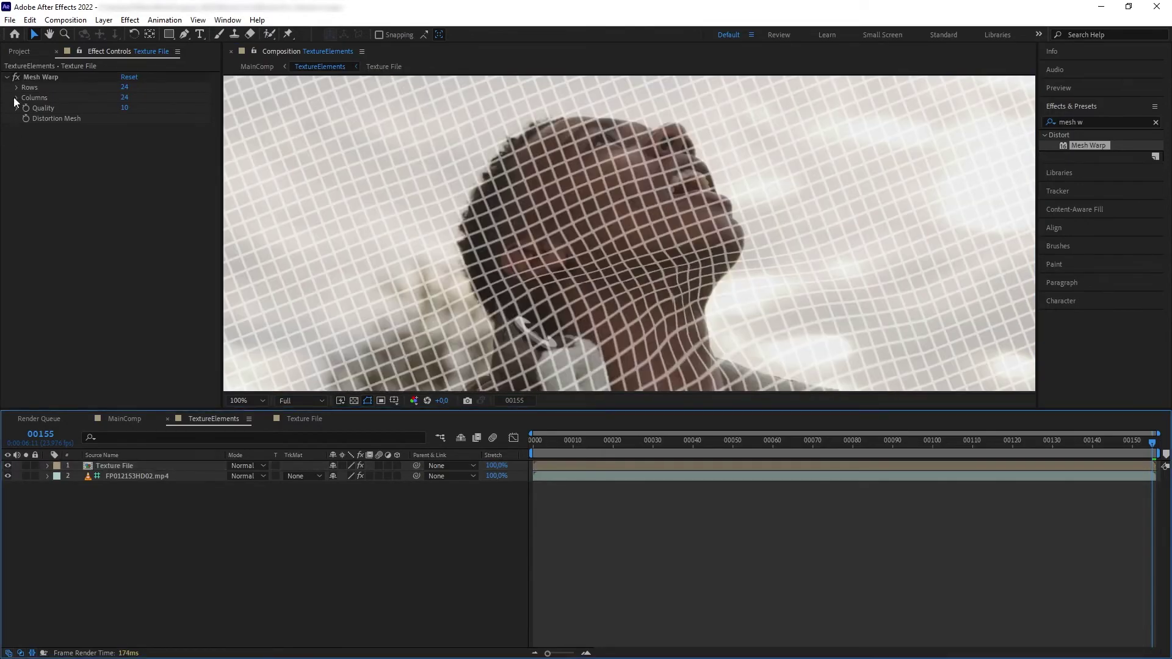
# Step: Compare the grid with Mesh Warp disabled and enabled, examining how it follows the jaw and neck
pyautogui.click(17, 79)
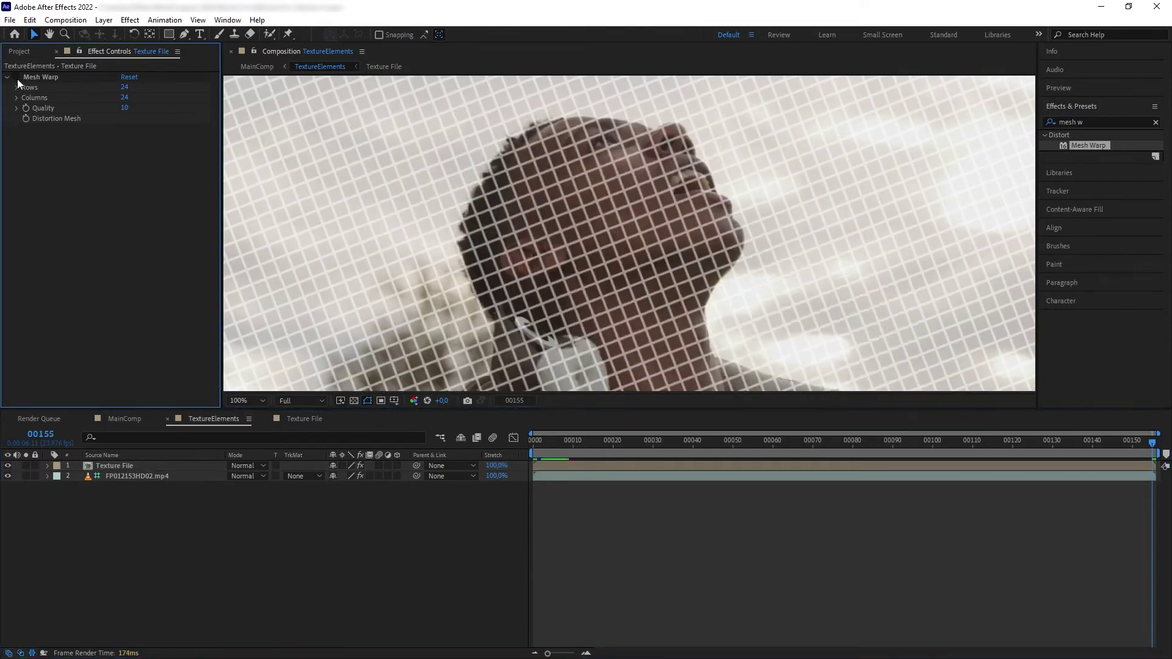
pyautogui.click(17, 78)
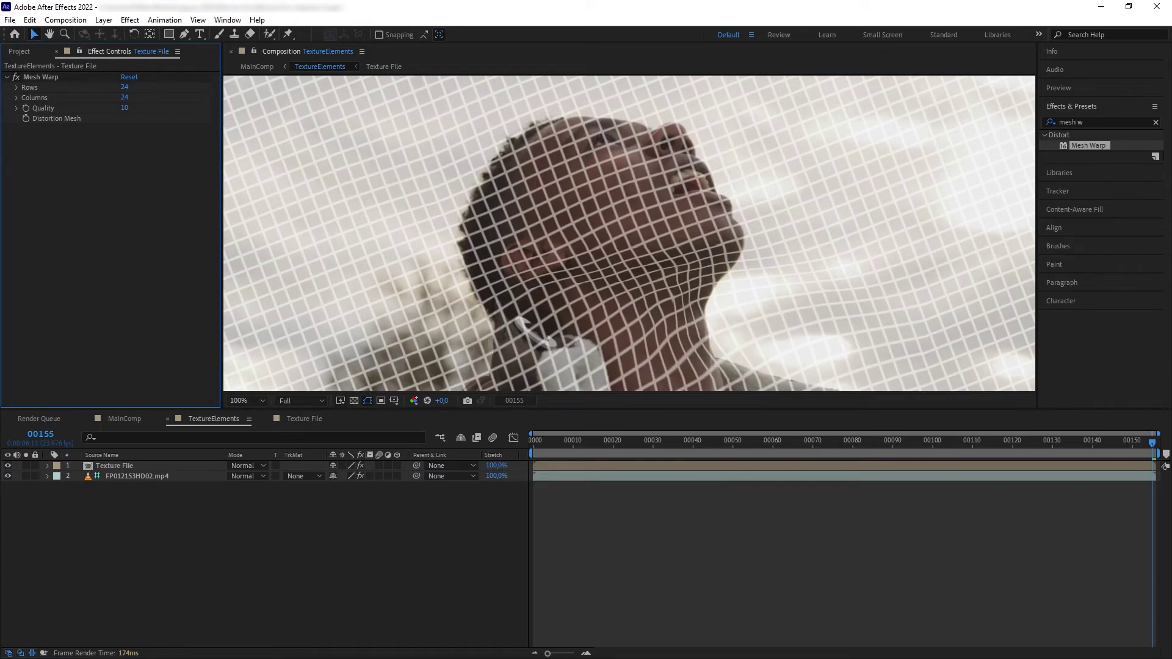
pyautogui.click(662, 294)
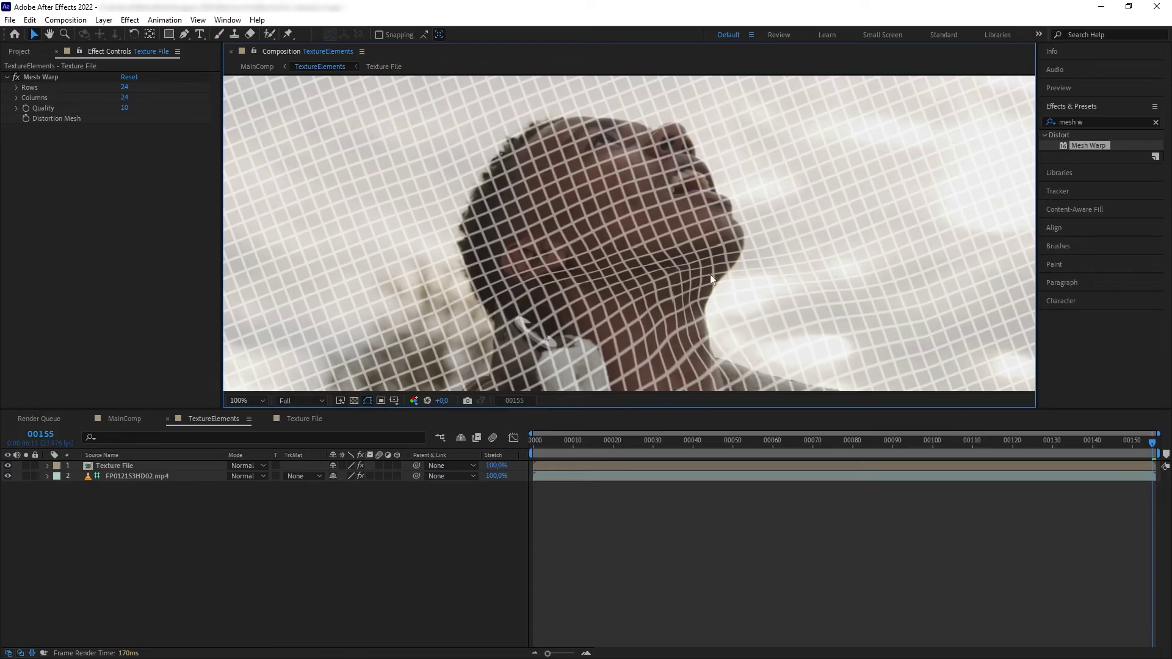
# Step: In MainComp, copy the Mocha Pro effect from the footage layer onto the TextureElements layer
pyautogui.click(122, 421)
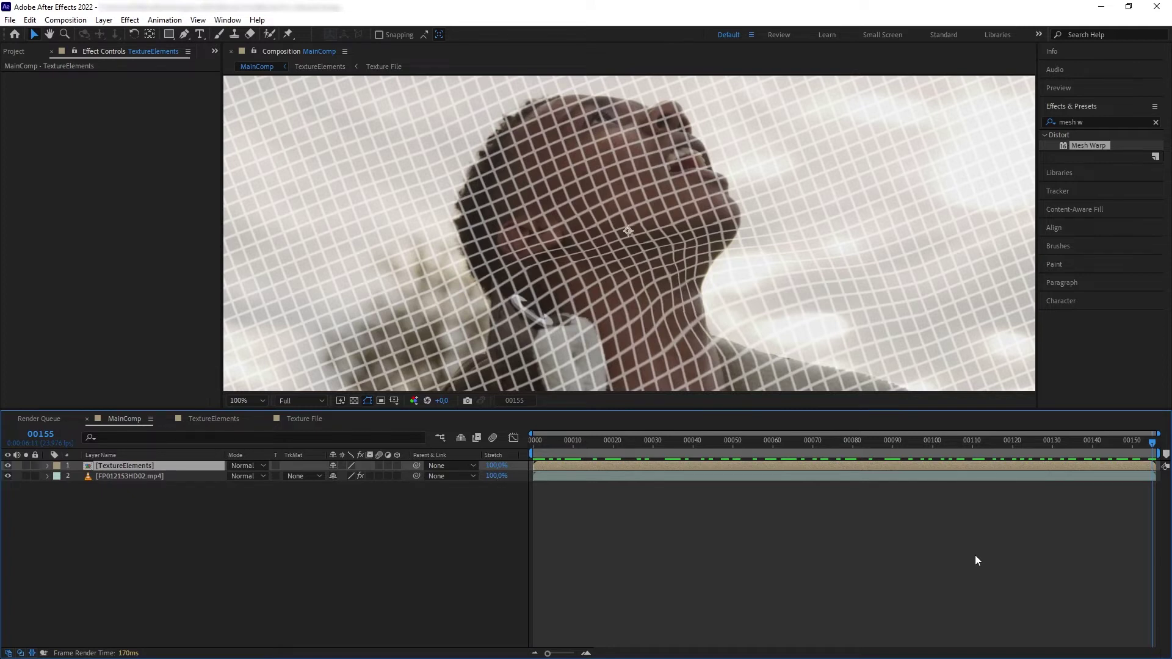
pyautogui.click(141, 475)
pyautogui.click(39, 77)
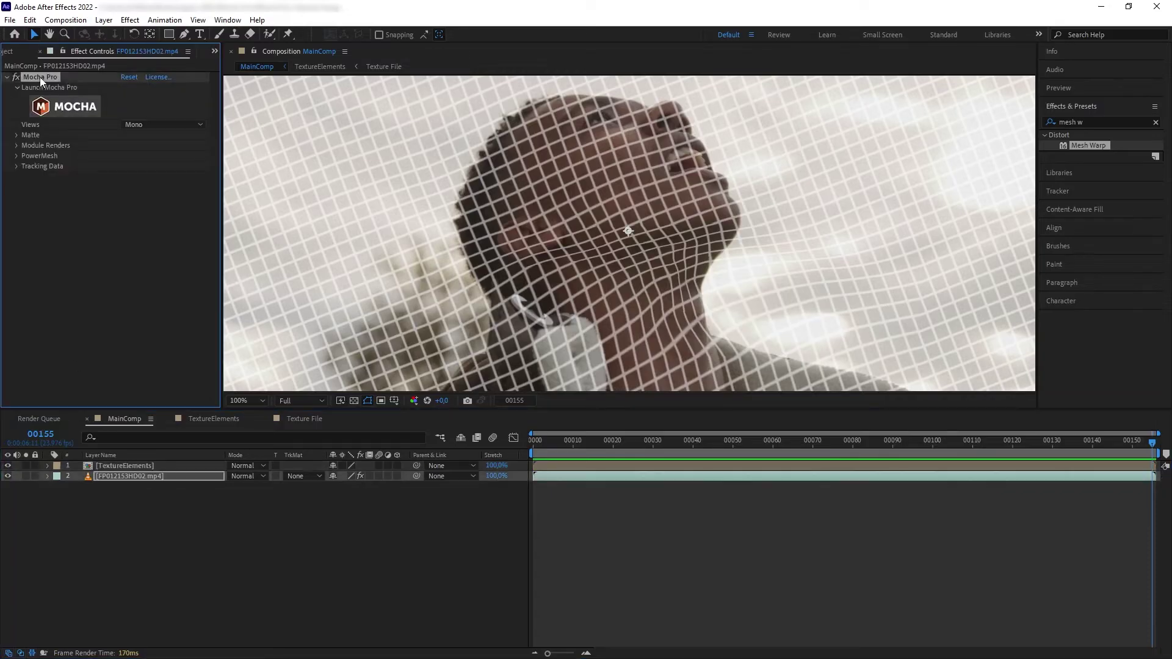
pyautogui.click(144, 468)
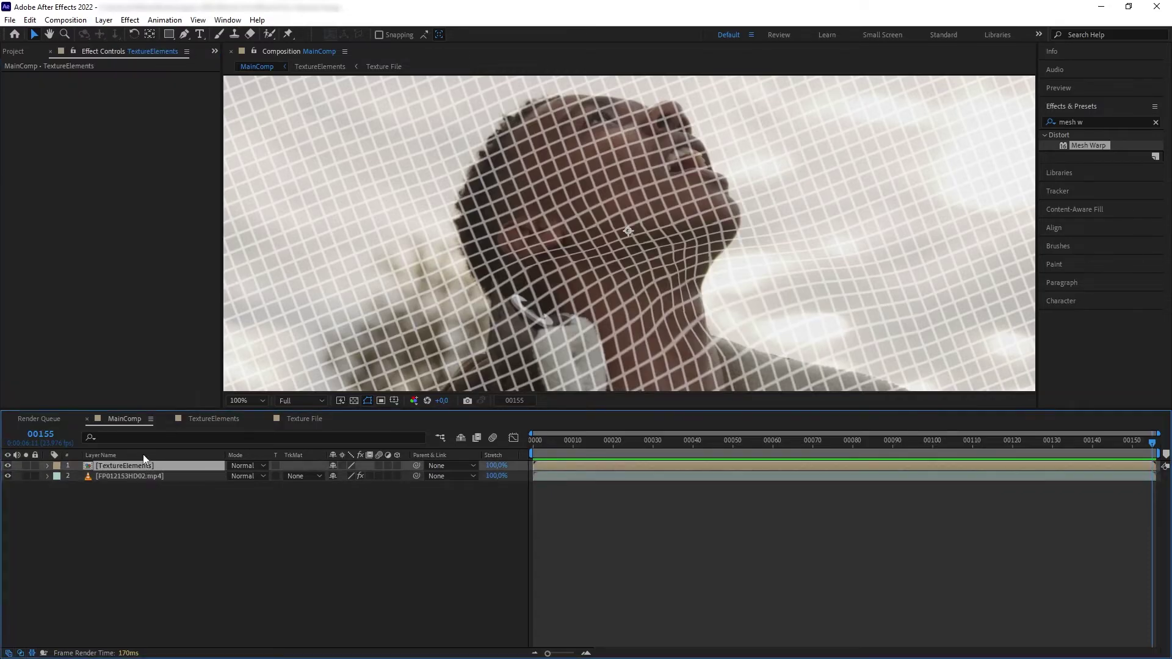
# Step: Enable Mocha Pro's module render on TextureElements with the Stabilize: Warp module and check the final frames
pyautogui.click(17, 145)
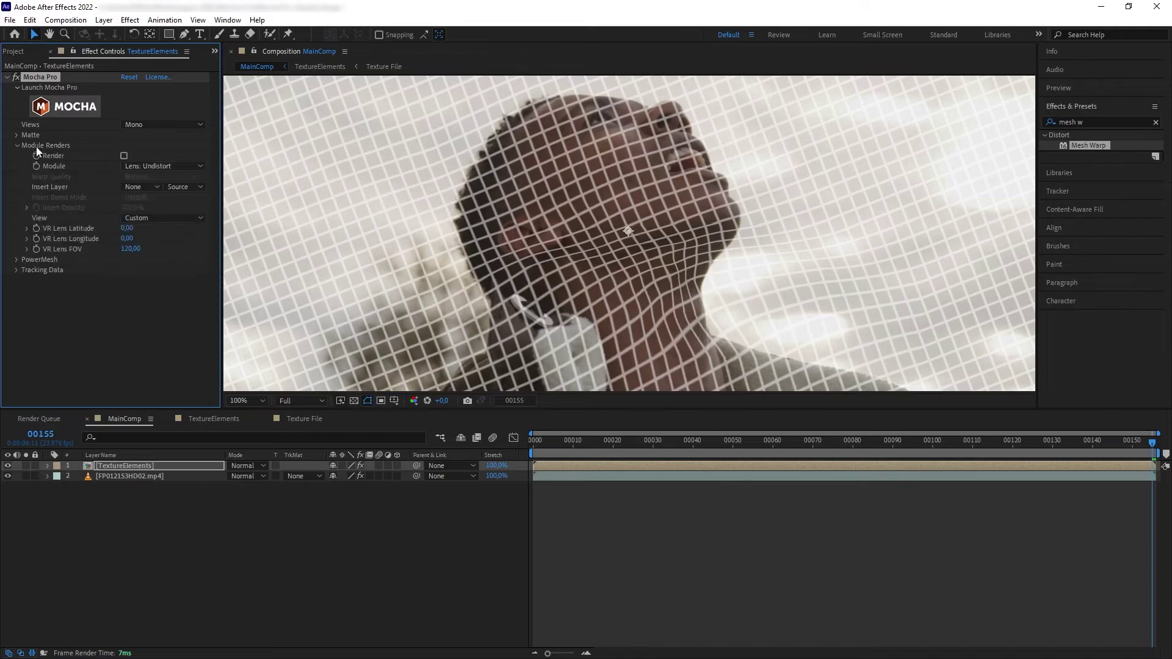
pyautogui.click(123, 155)
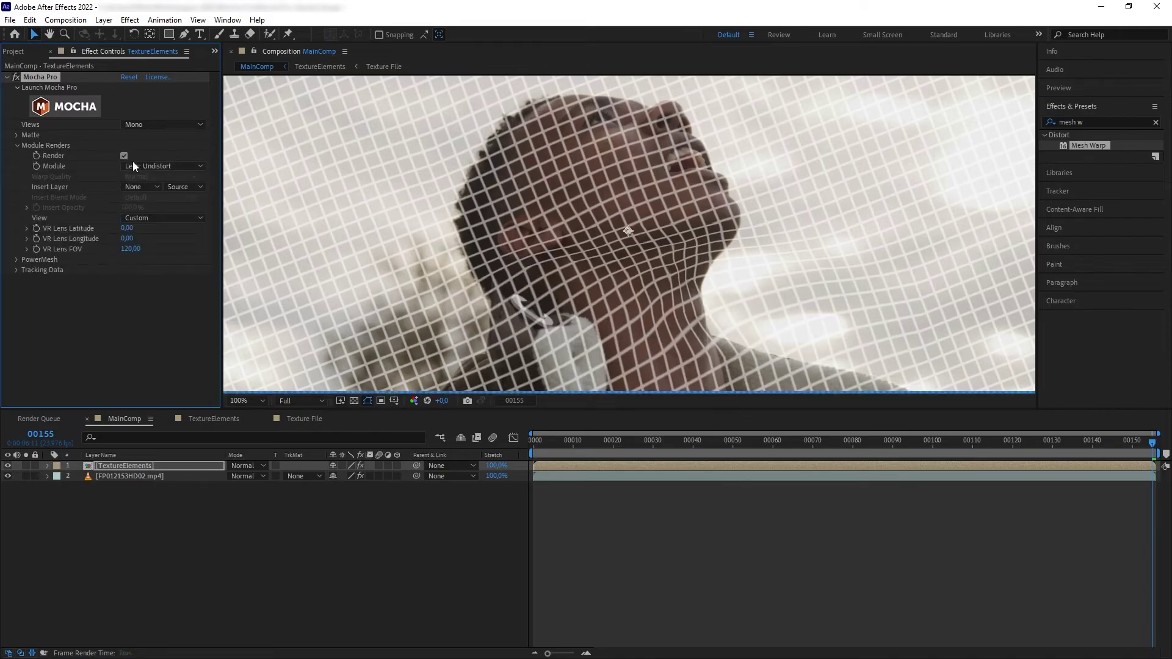
pyautogui.click(168, 166)
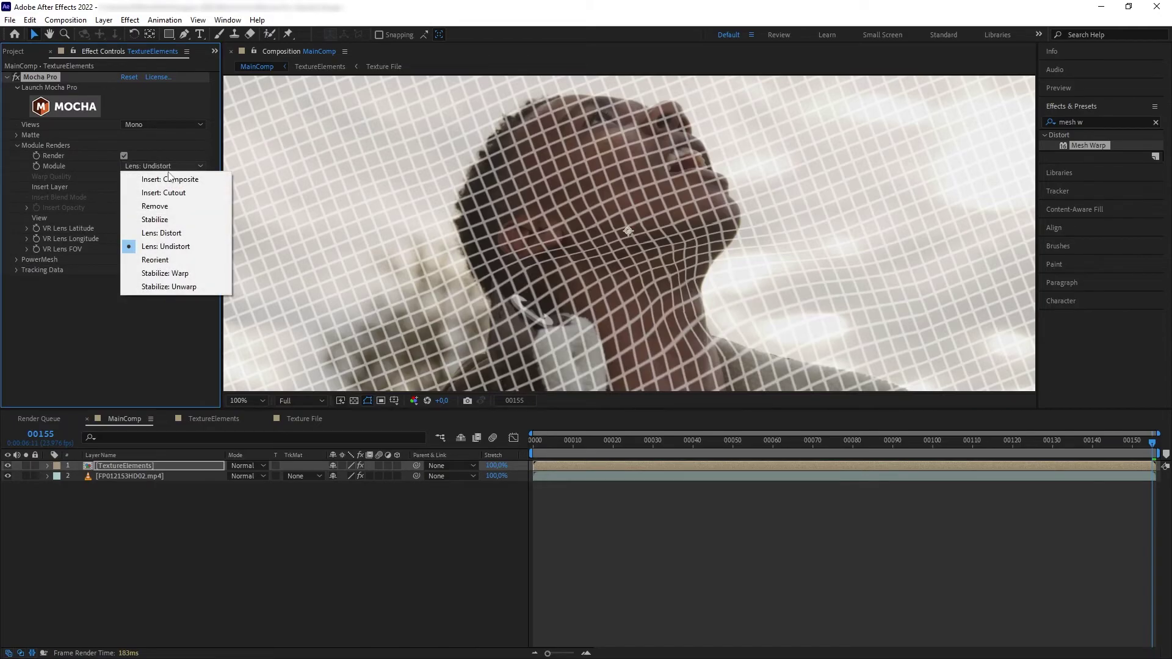
pyautogui.click(198, 274)
pyautogui.press(',')
pyautogui.moveTo(1129, 445)
pyautogui.mouseDown()
pyautogui.moveTo(562, 441)
pyautogui.moveTo(467, 445)
pyautogui.moveTo(863, 442)
pyautogui.moveTo(369, 457)
pyautogui.moveTo(658, 441)
pyautogui.moveTo(1152, 443)
pyautogui.mouseUp()
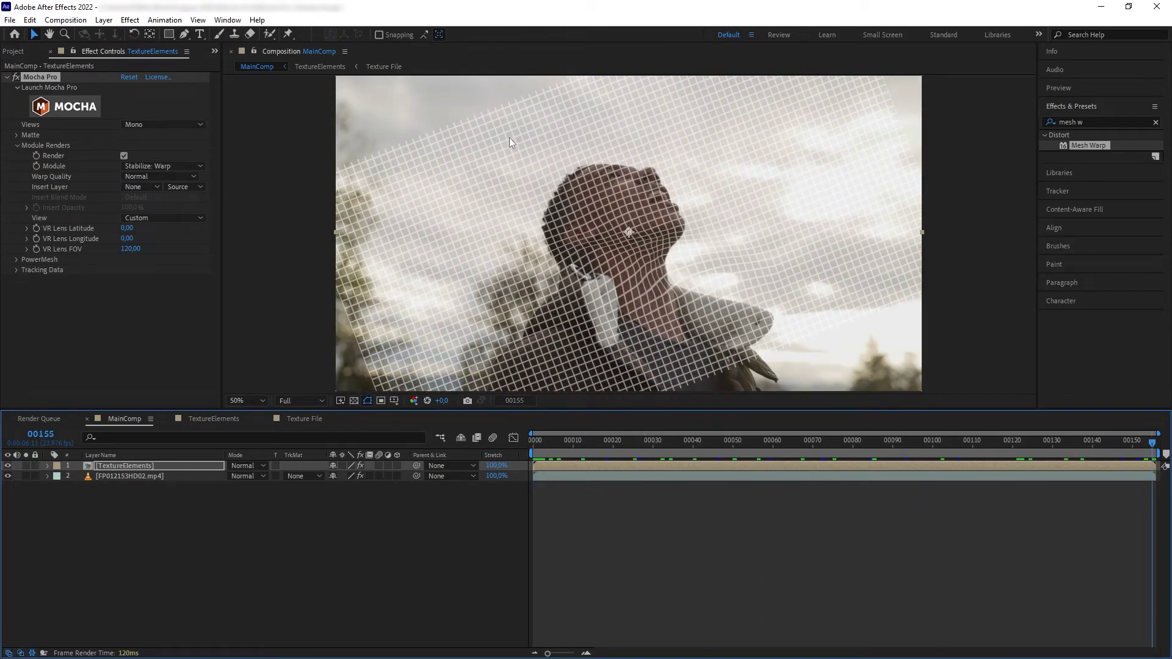
# Step: Compare the warped grid on the face in MainComp with the unwarped version in the TextureElements composition
pyautogui.press('.')
pyautogui.press('.')
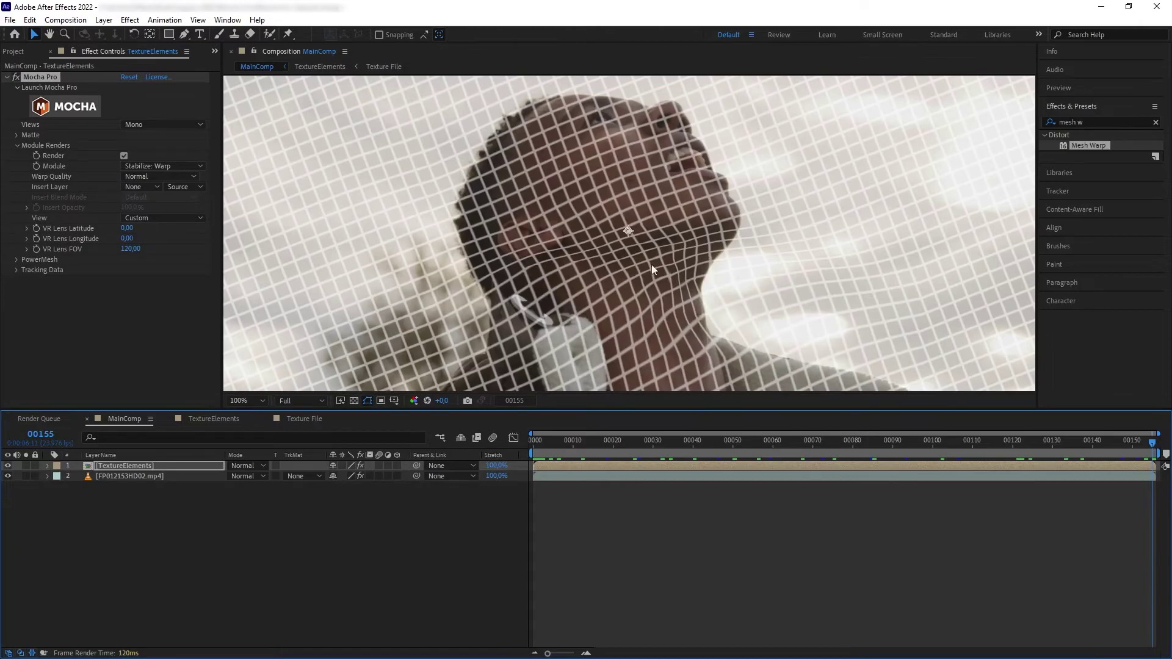
pyautogui.doubleClick(122, 467)
pyautogui.click(144, 468)
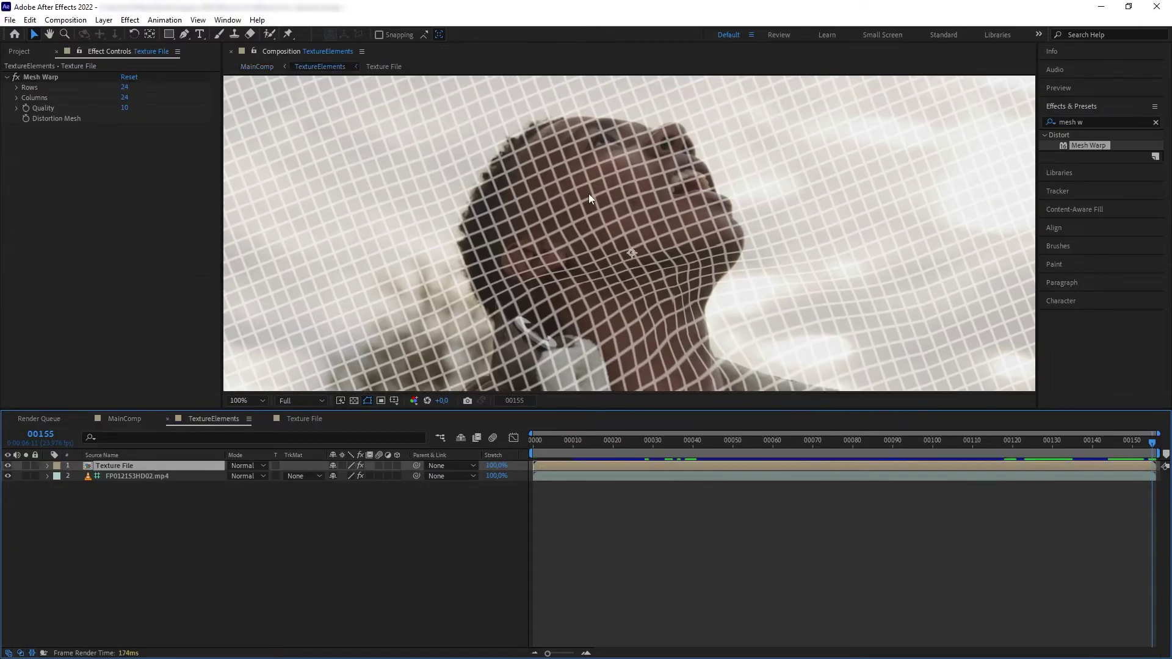
pyautogui.click(126, 418)
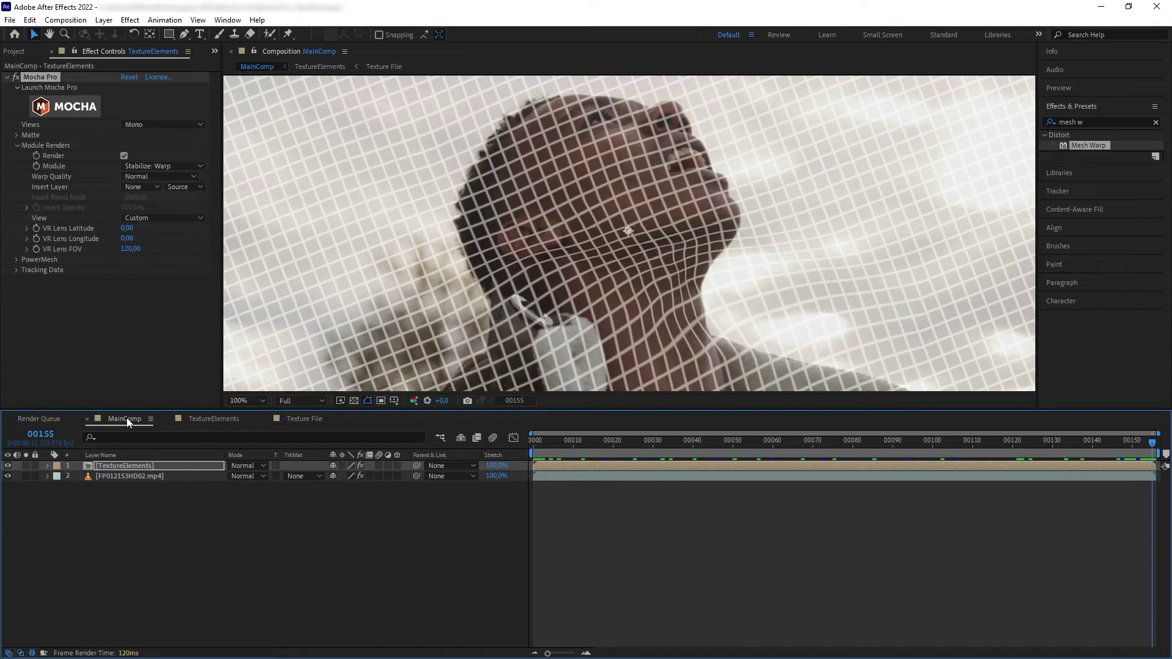
# Step: Apply the Mocha matte to TextureElements using its visible layers and set the matte feather to 5
pyautogui.click(16, 135)
pyautogui.click(124, 156)
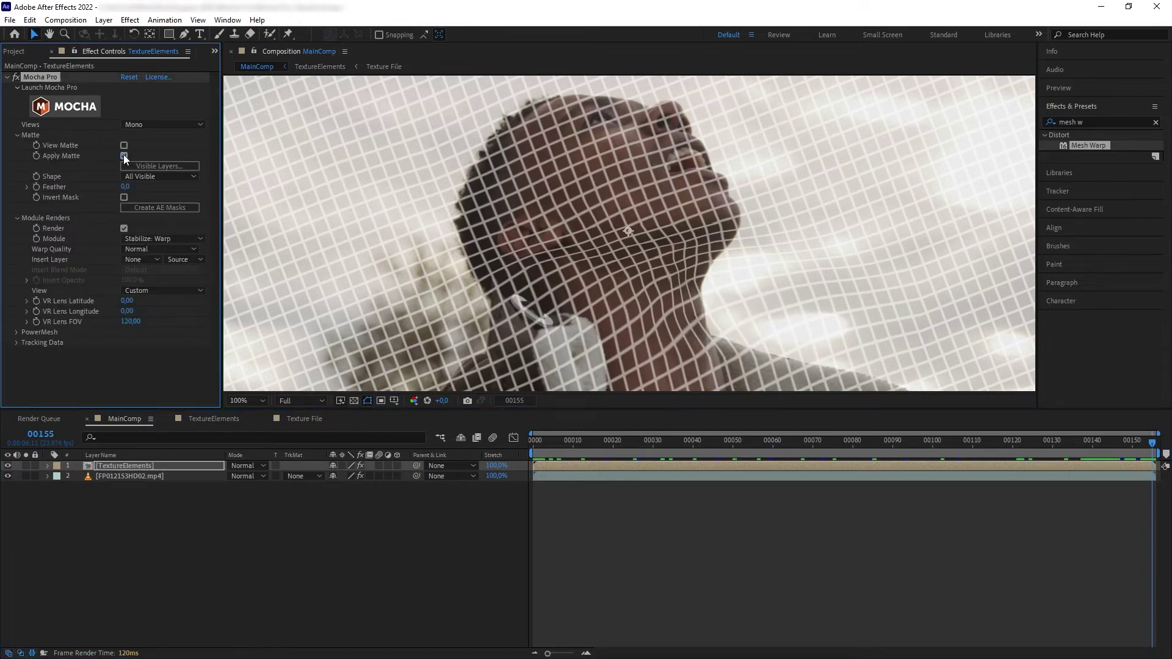
pyautogui.click(186, 166)
pyautogui.click(587, 339)
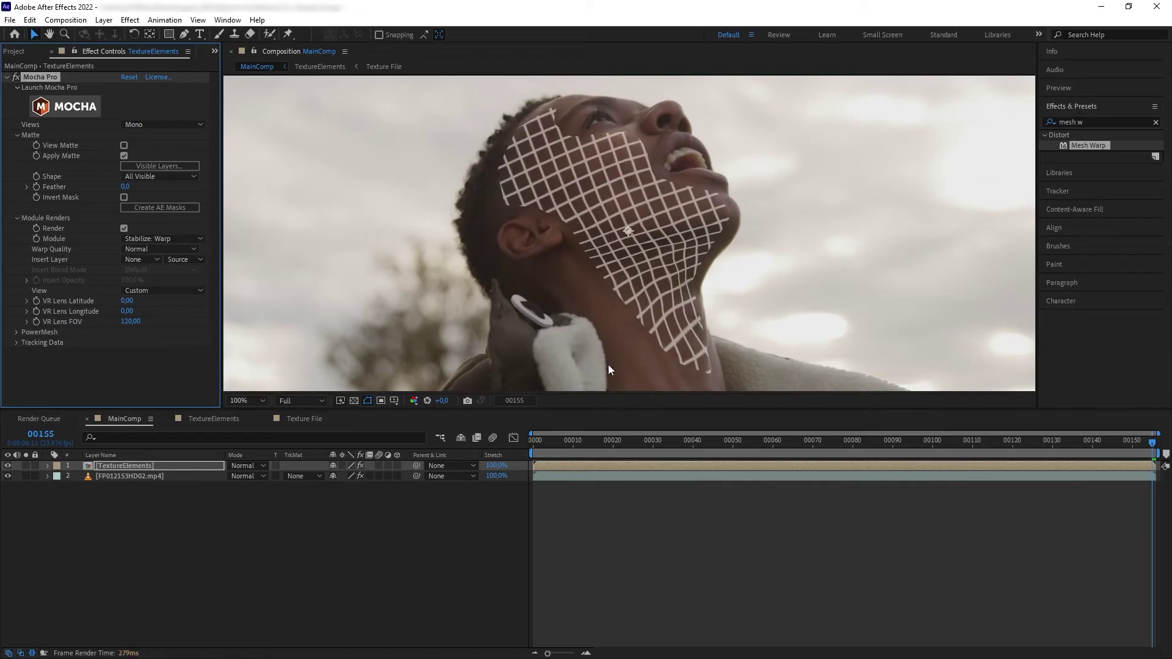
pyautogui.click(131, 188)
pyautogui.write('5')
pyautogui.press('Return')
# Step: Preview the matted grid, swap it for the Large_Gash_3_2399_2K.mov element in Texture File and play the result in MainComp
pyautogui.press(',')
pyautogui.click(732, 440)
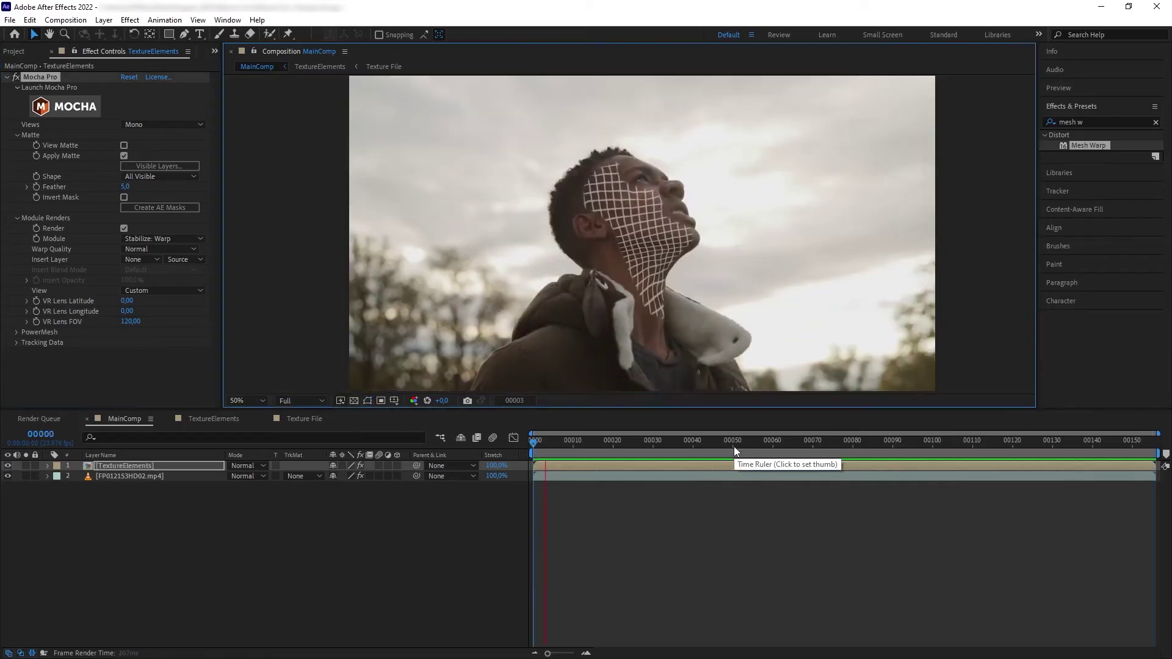
pyautogui.doubleClick(108, 466)
pyautogui.doubleClick(126, 462)
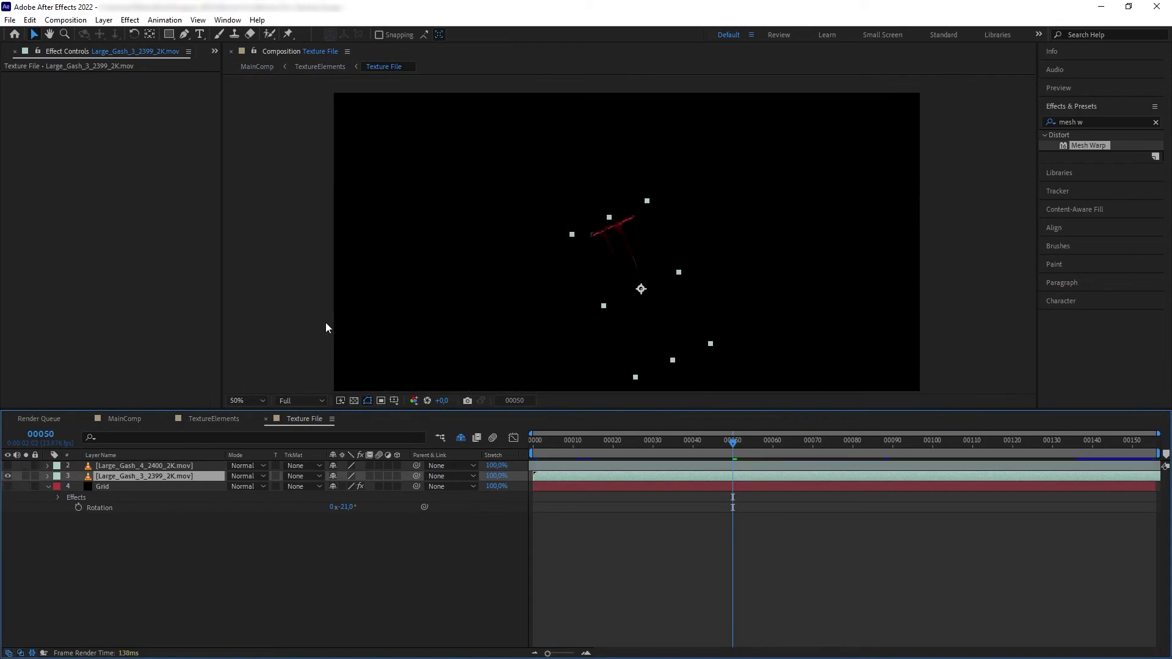
pyautogui.click(259, 68)
pyautogui.press('space')
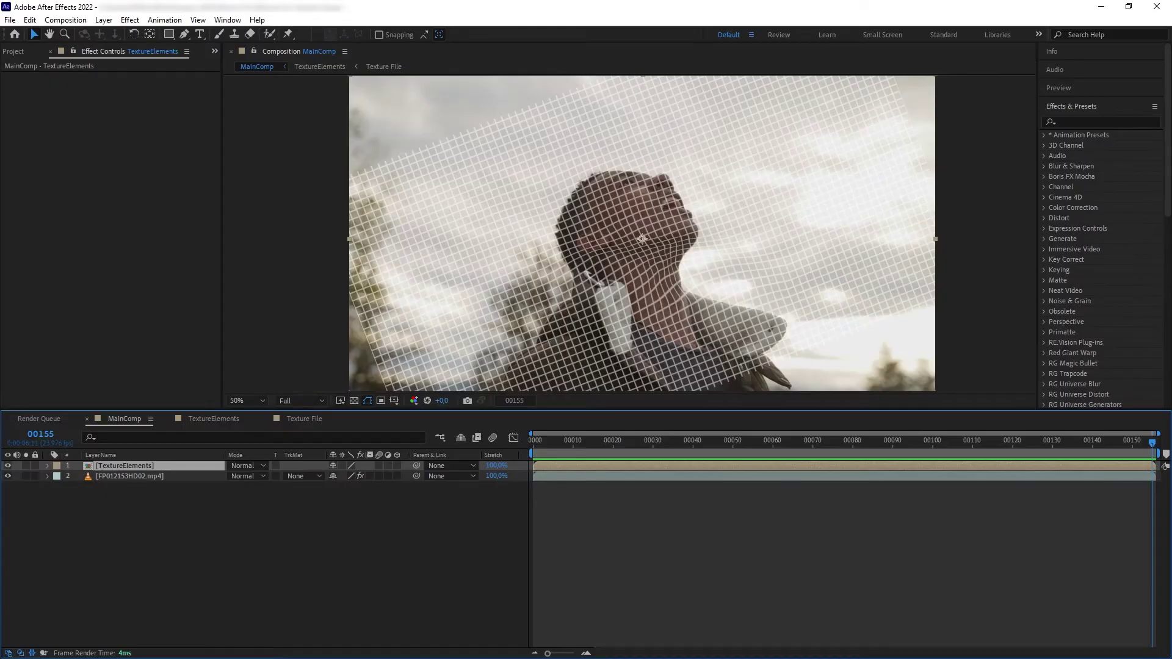
# Step: Set TextureElements as the Insert Layer in the Mocha Pro module renders of the FP012153HD02.mp4 layer
pyautogui.press('space')
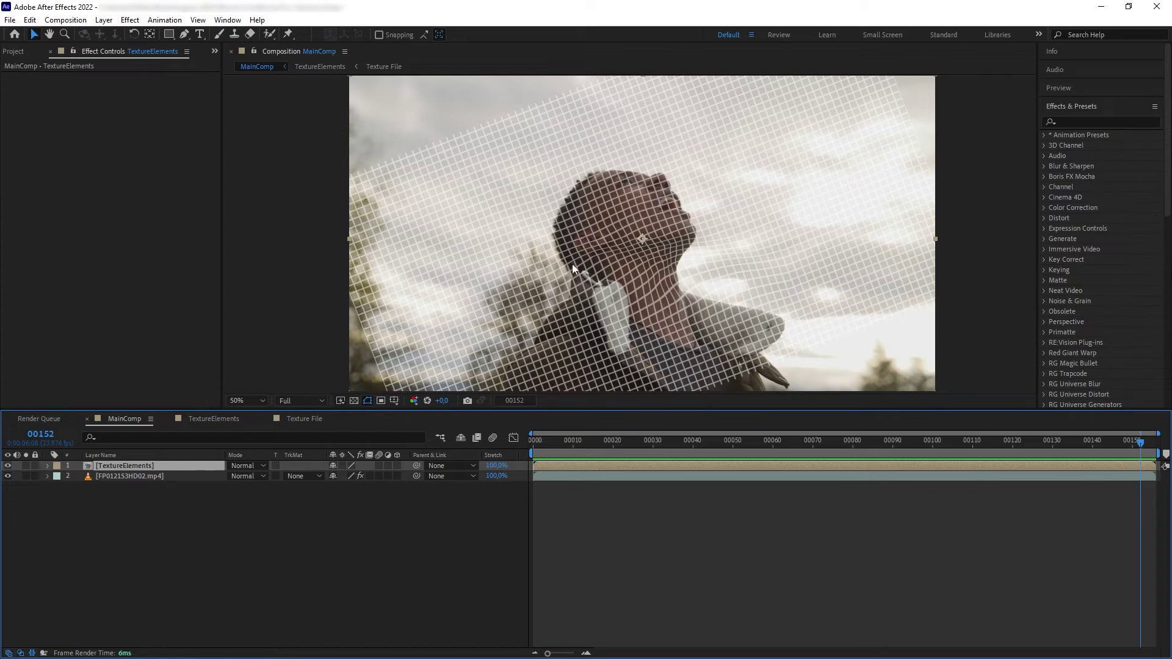
pyautogui.click(144, 476)
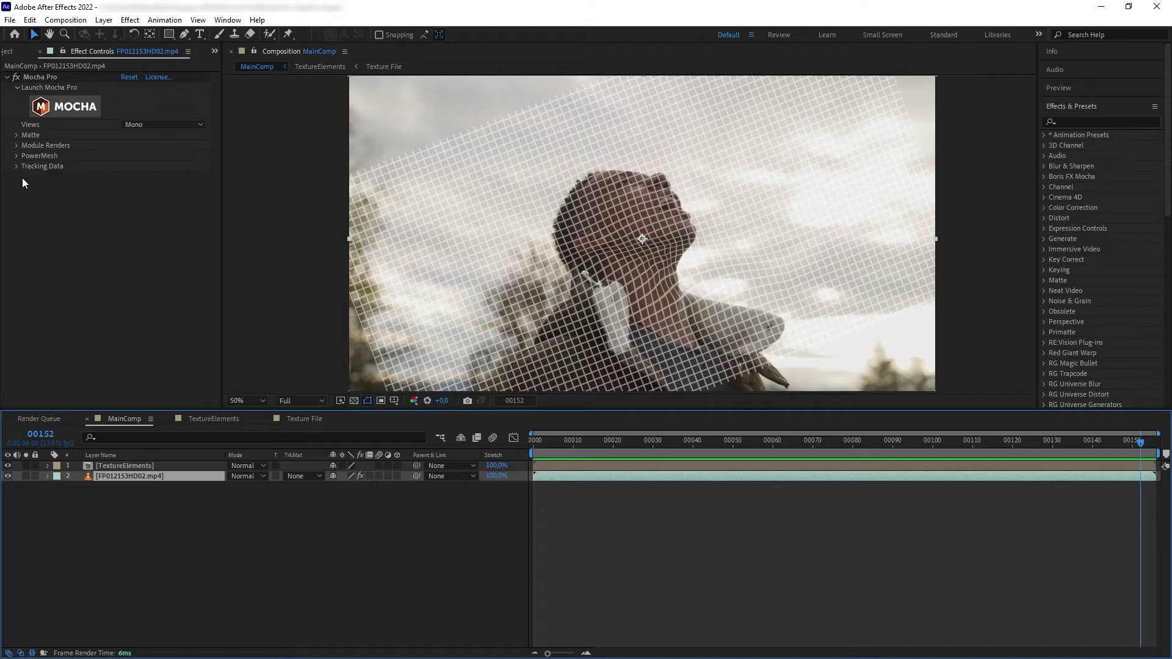
pyautogui.click(16, 145)
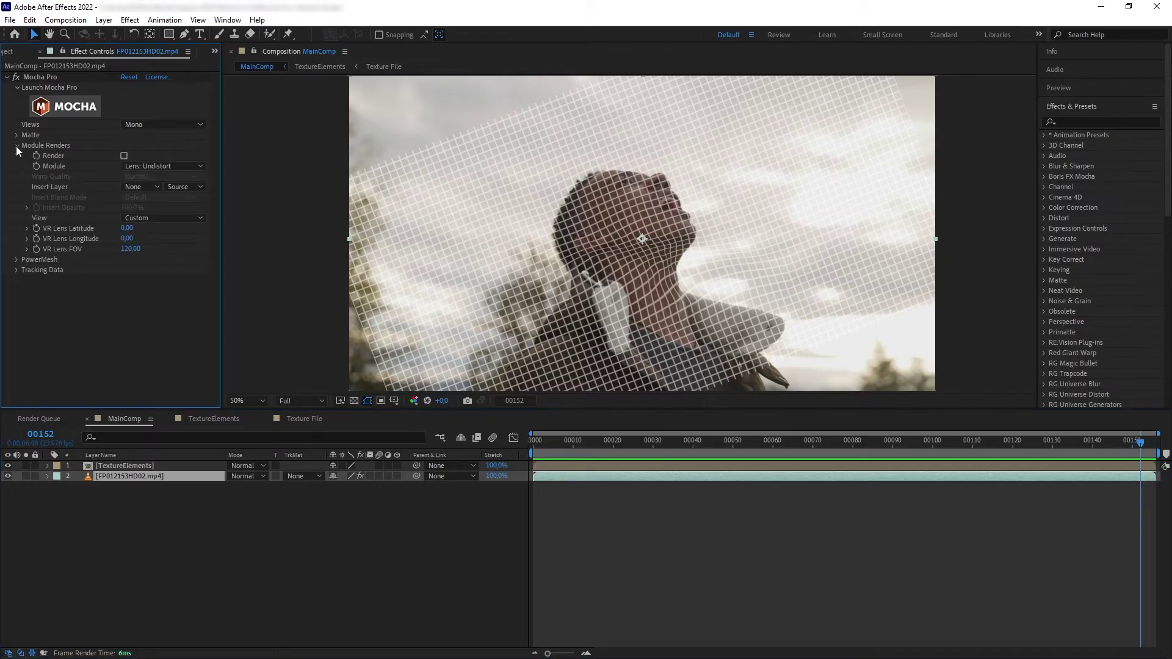
pyautogui.click(131, 187)
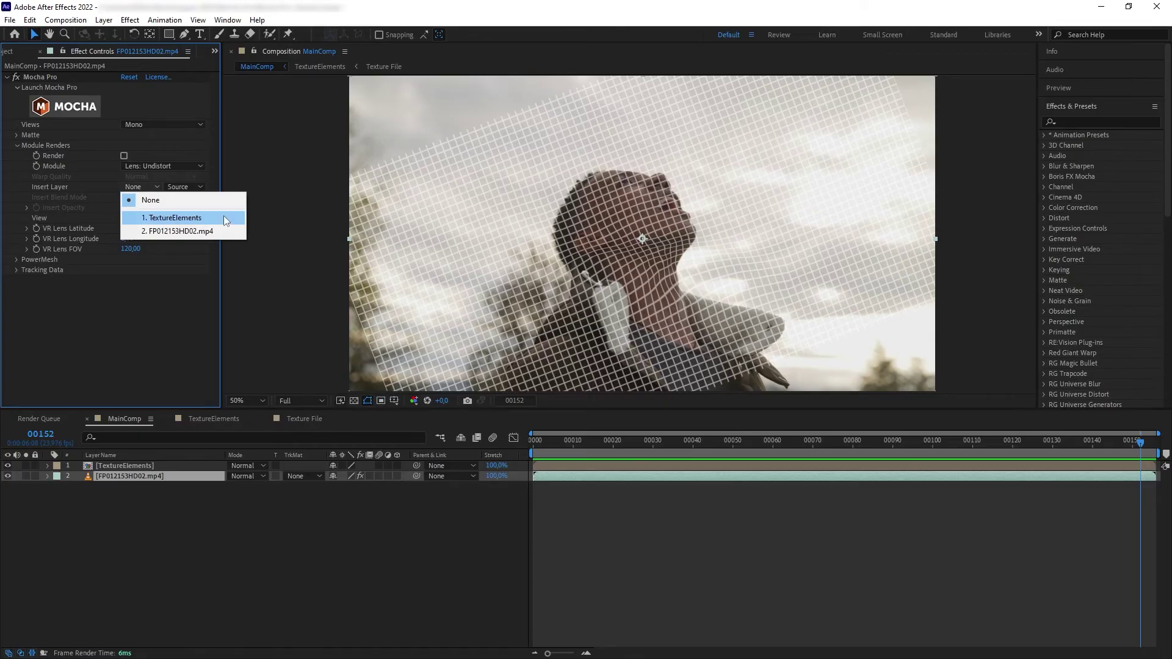
pyautogui.click(223, 218)
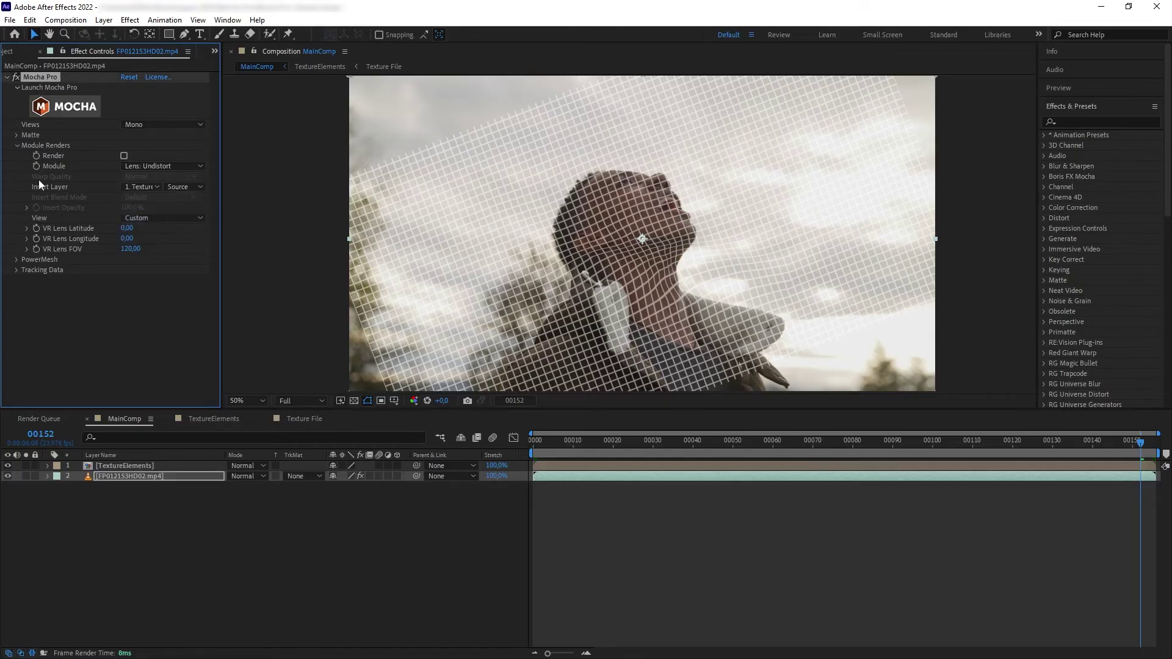
# Step: Launch Mocha Pro from the footage layer and assign Insert Layer as the insert clip of the Mesh Track layer
pyautogui.click(58, 112)
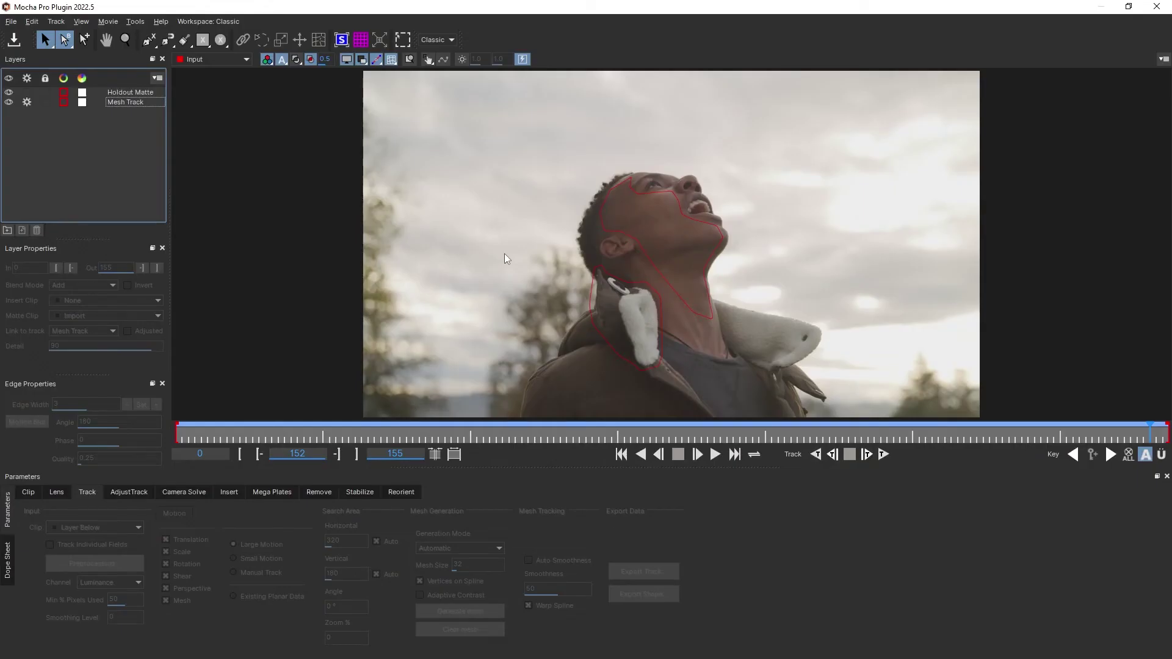
pyautogui.click(132, 102)
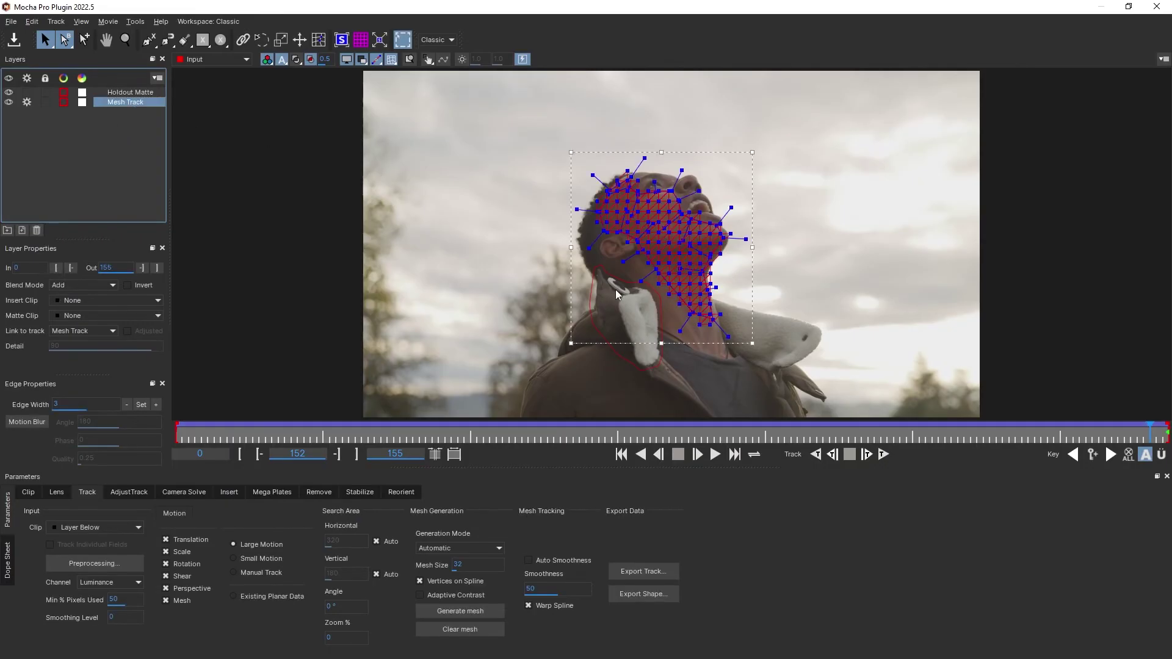
pyautogui.click(230, 492)
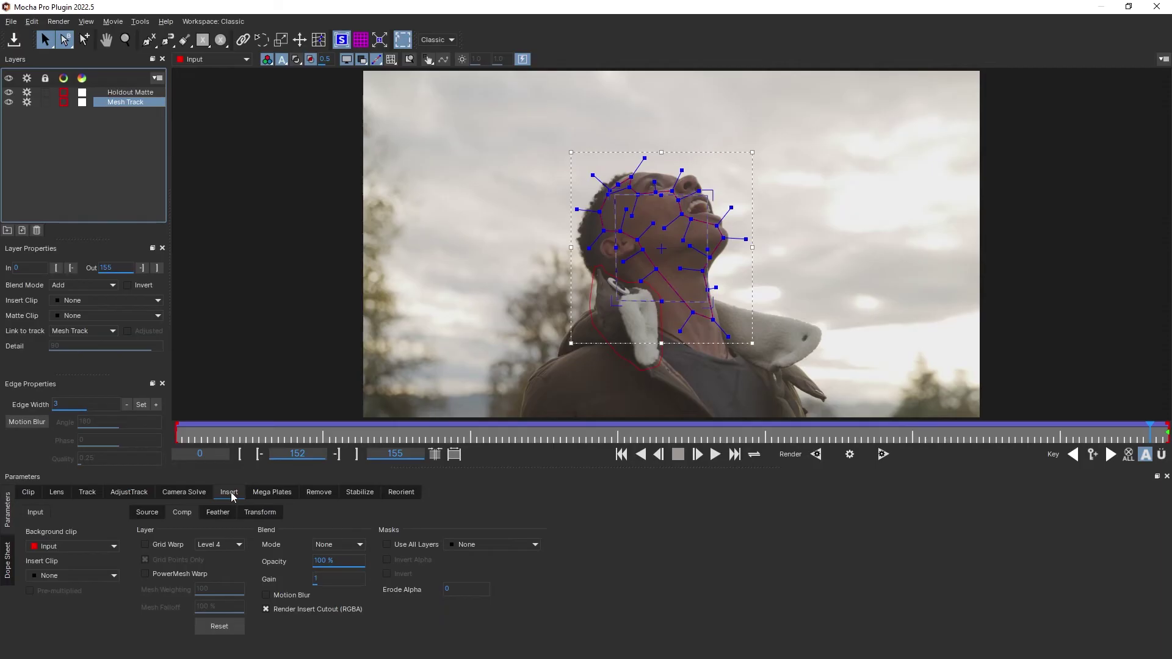
pyautogui.click(88, 576)
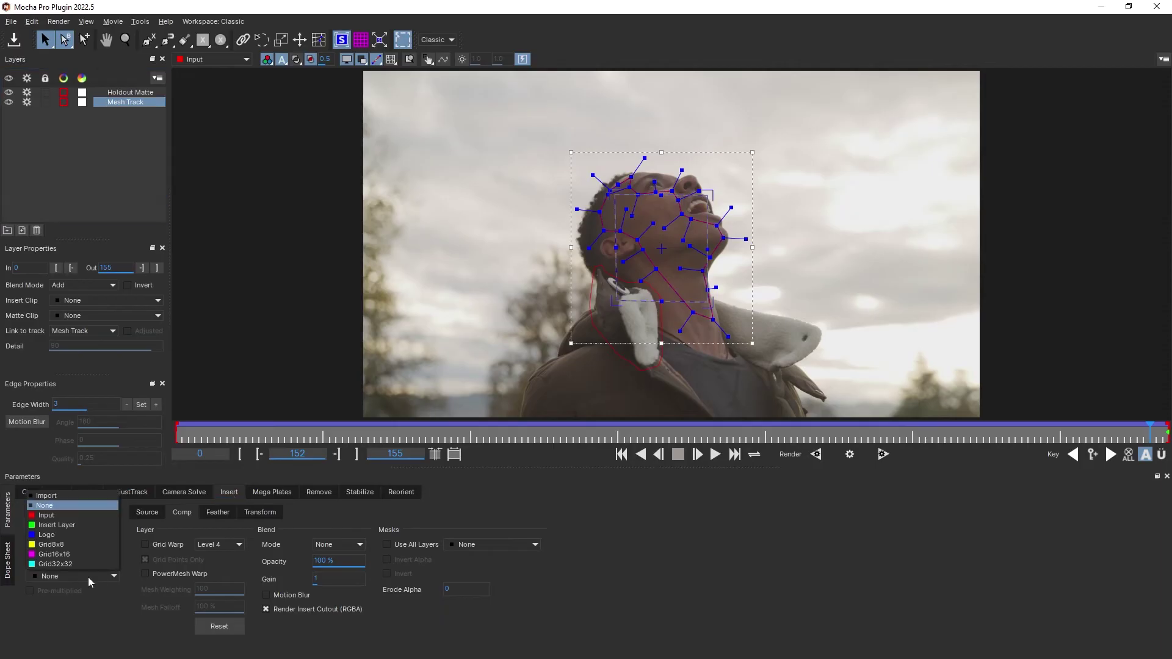
pyautogui.click(82, 525)
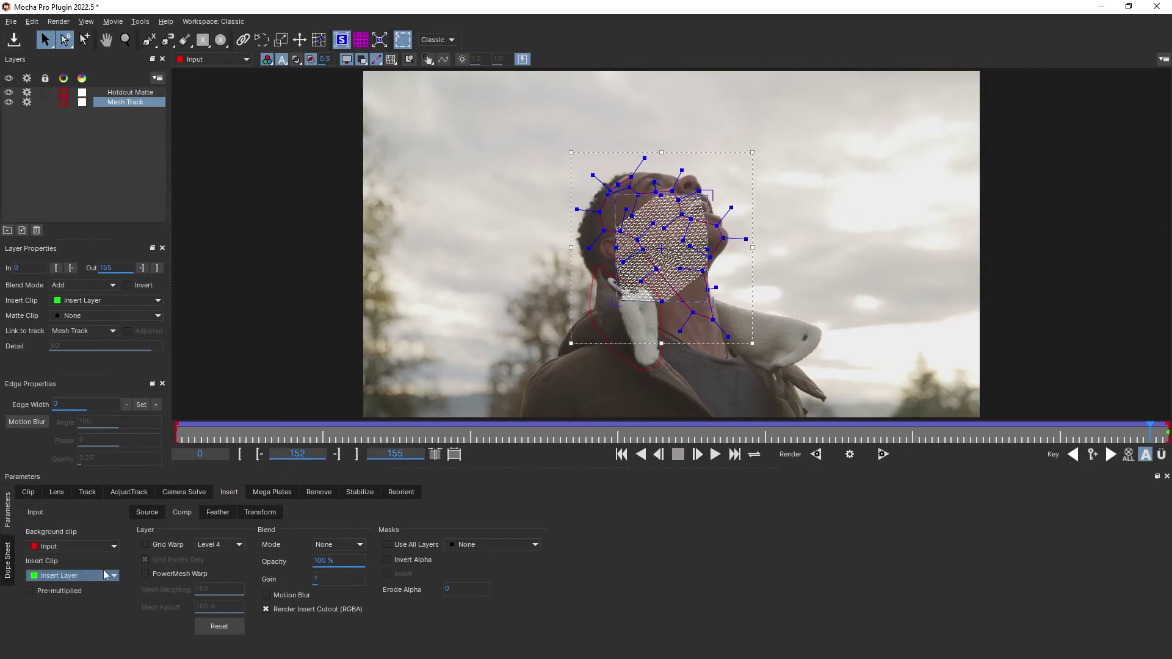
# Step: Go to frame 155 and expand the Mesh Track layer's planar surface to fill the entire frame
pyautogui.moveTo(1149, 427); pyautogui.dragTo(605, 430)
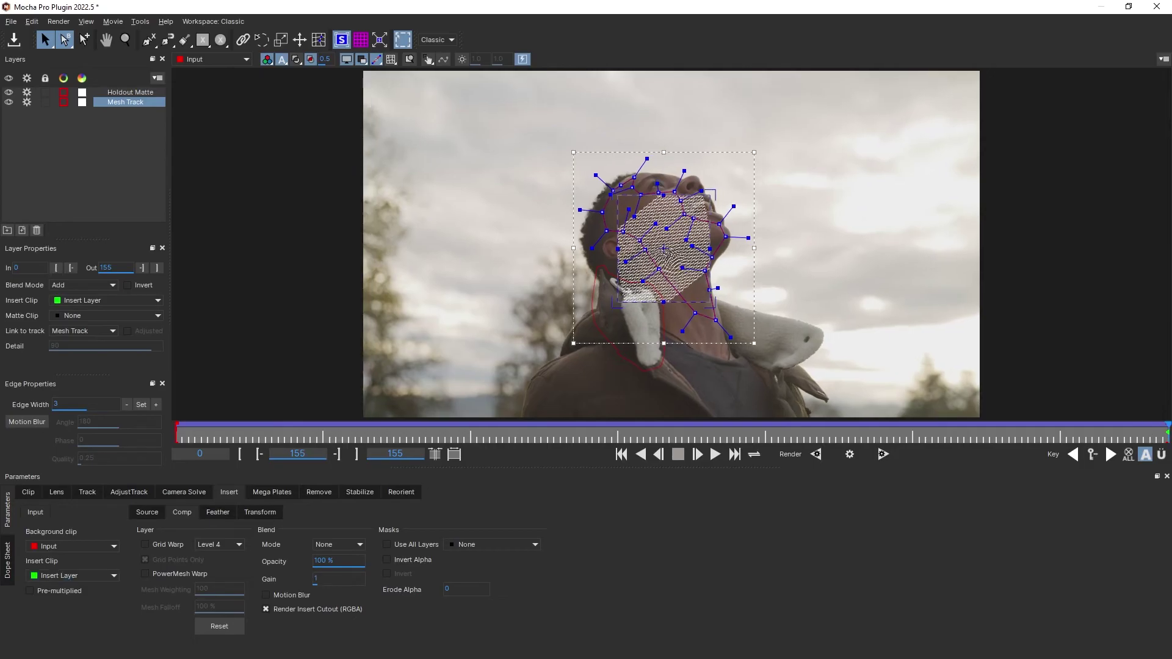
pyautogui.click(1155, 431)
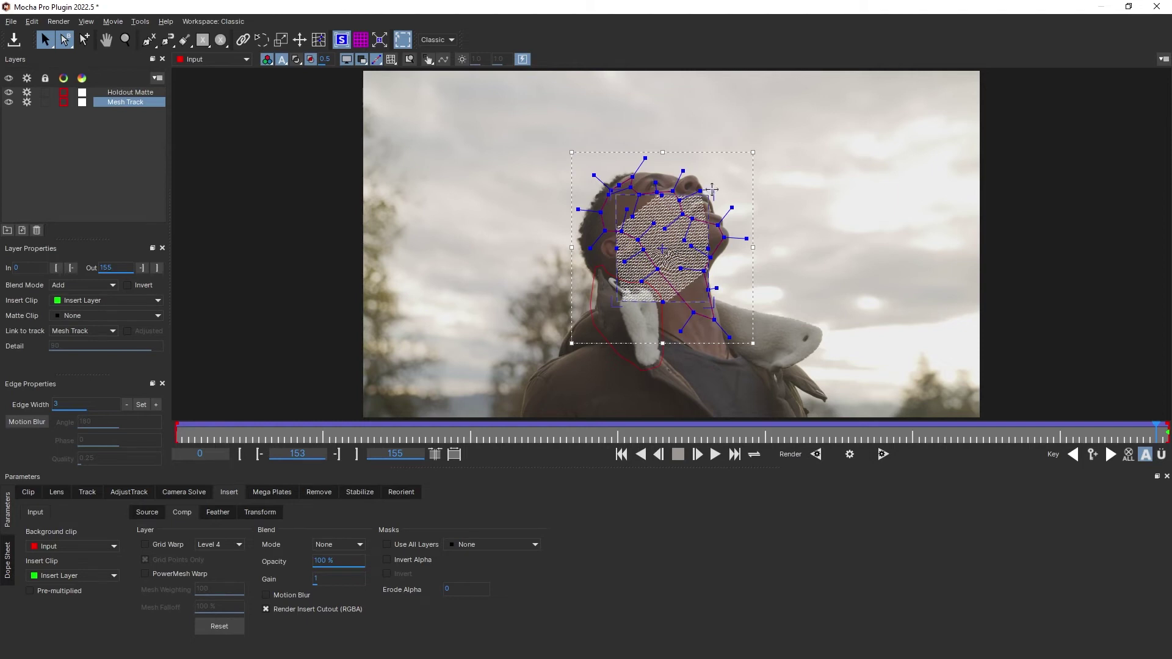
pyautogui.moveTo(712, 193); pyautogui.dragTo(777, 138)
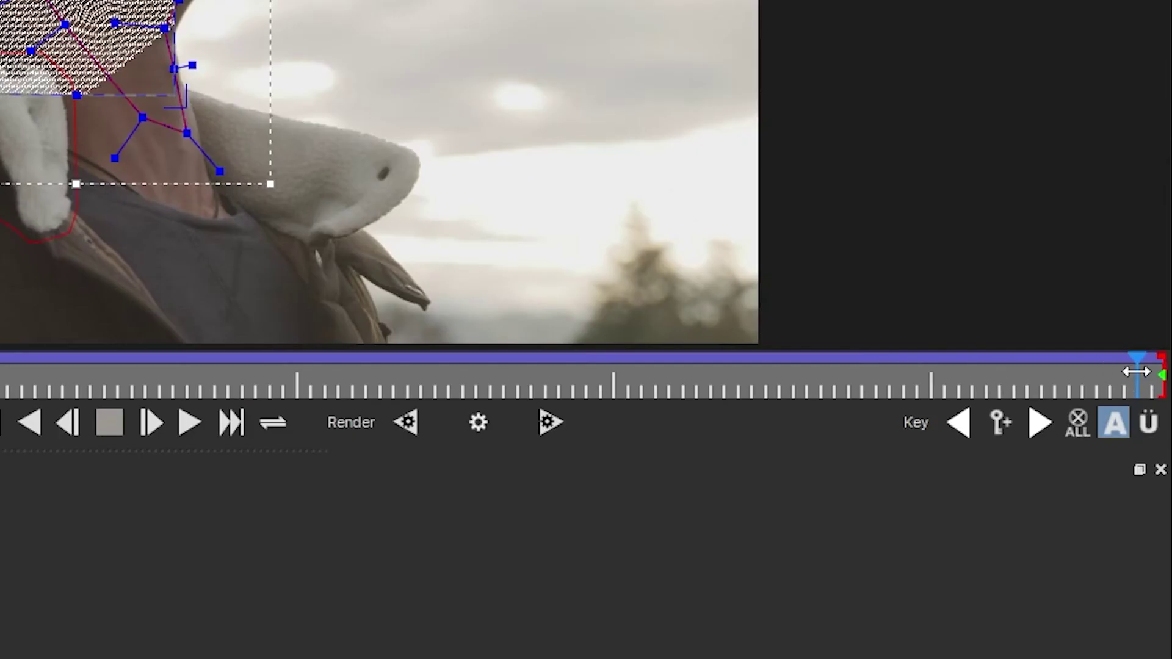
pyautogui.click(1166, 430)
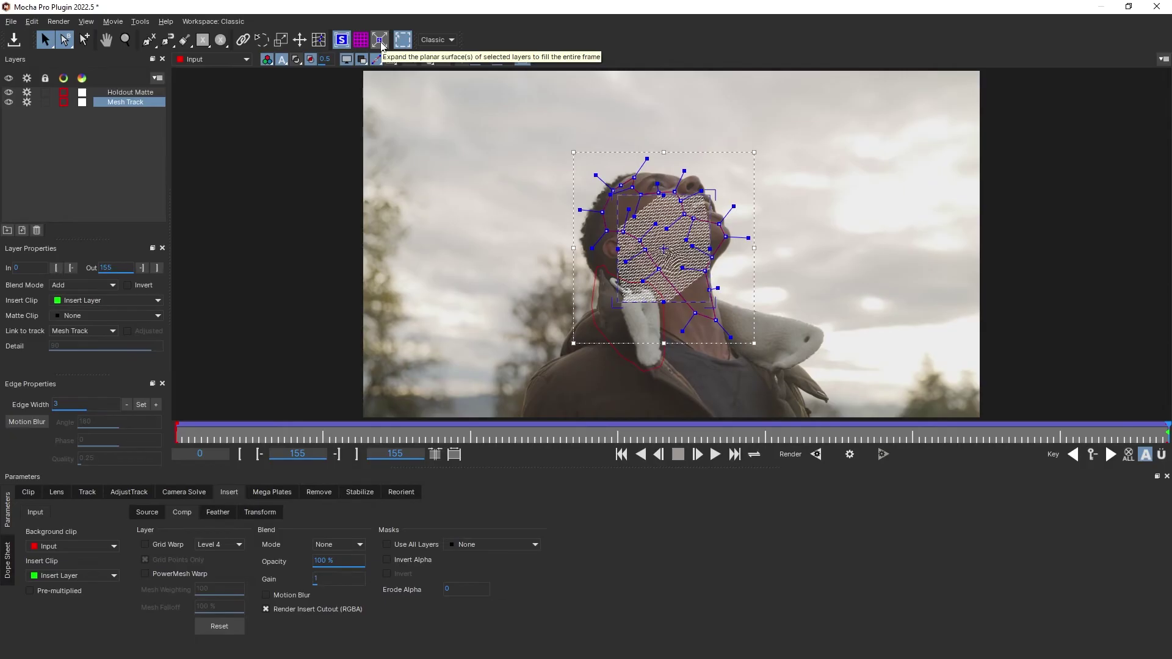
pyautogui.click(381, 43)
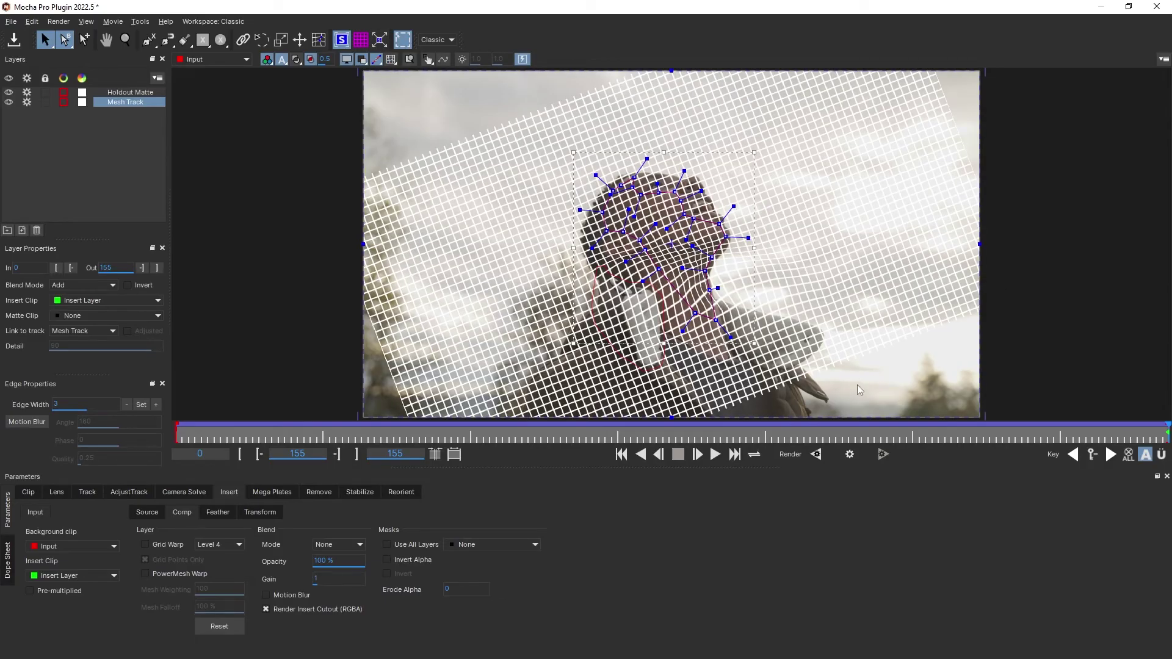
# Step: Enable PowerMesh Warp for the insert, scrub the final frames and turn on Grid Warp at Level 4
pyautogui.scroll(2, 856, 384)
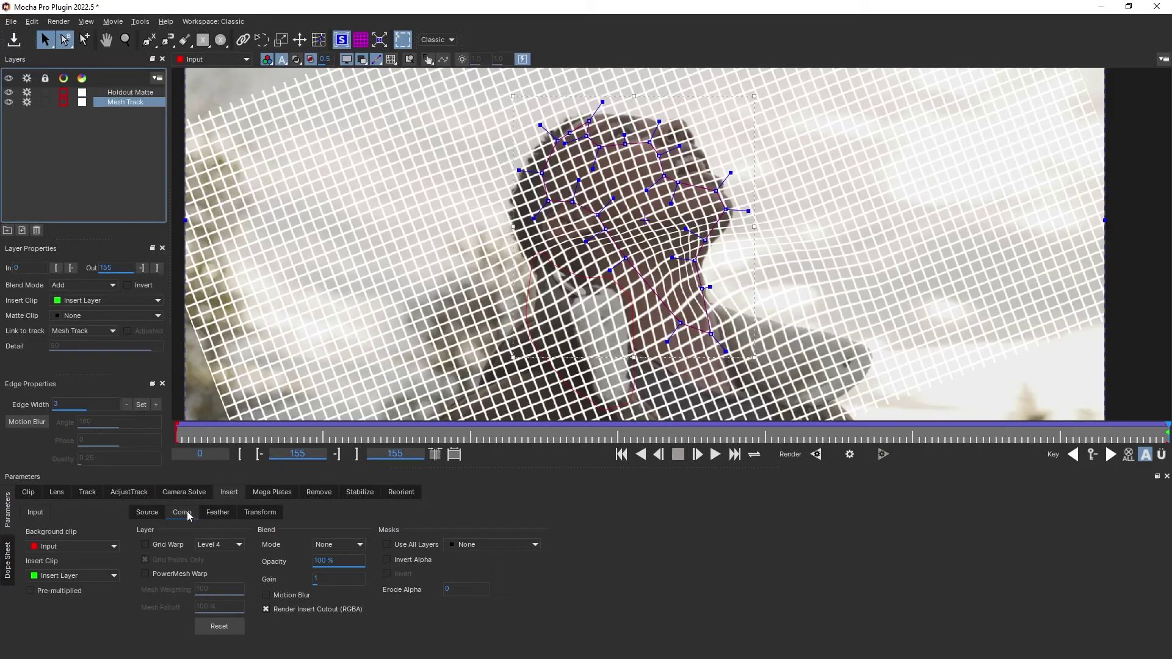
pyautogui.click(146, 575)
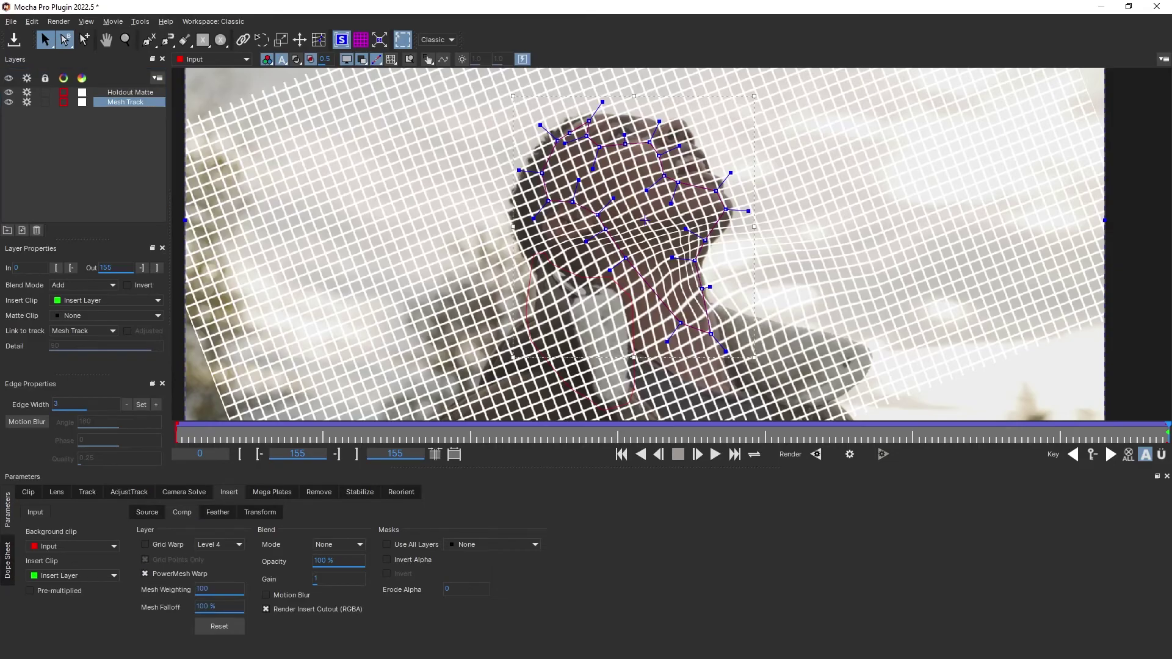
pyautogui.click(1125, 434)
pyautogui.moveTo(1042, 432); pyautogui.dragTo(1166, 340)
pyautogui.click(162, 548)
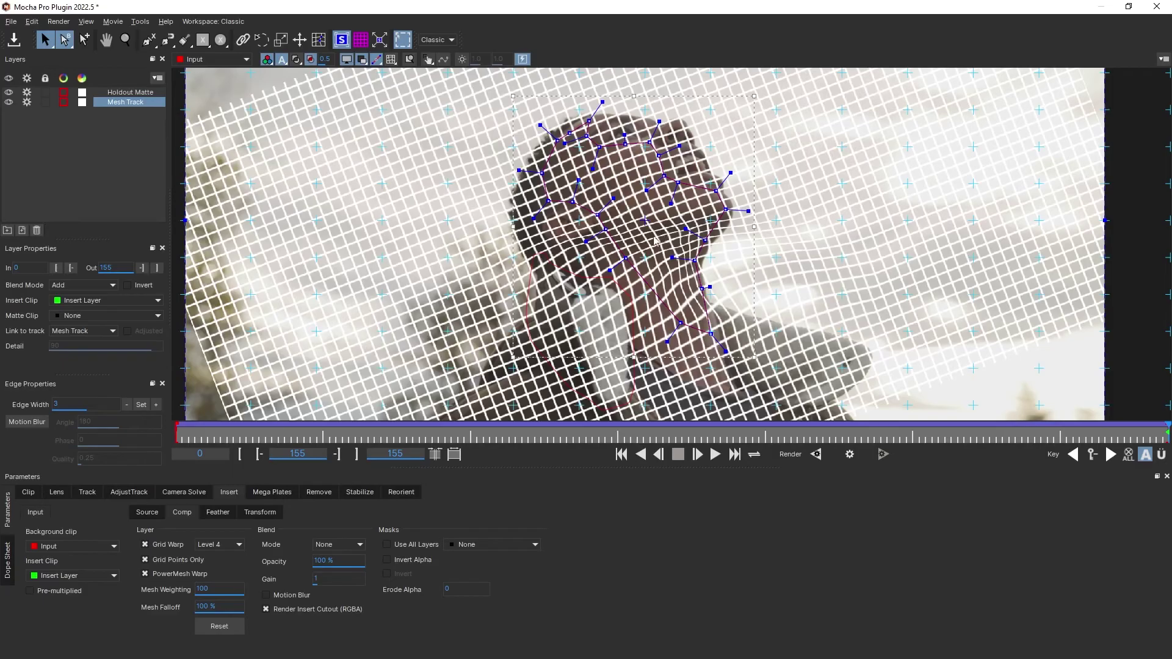
# Step: Try pulling individual grid warp points across the face, undoing each adjustment
pyautogui.scroll(3, 654, 240)
pyautogui.moveTo(636, 258); pyautogui.dragTo(636, 353)
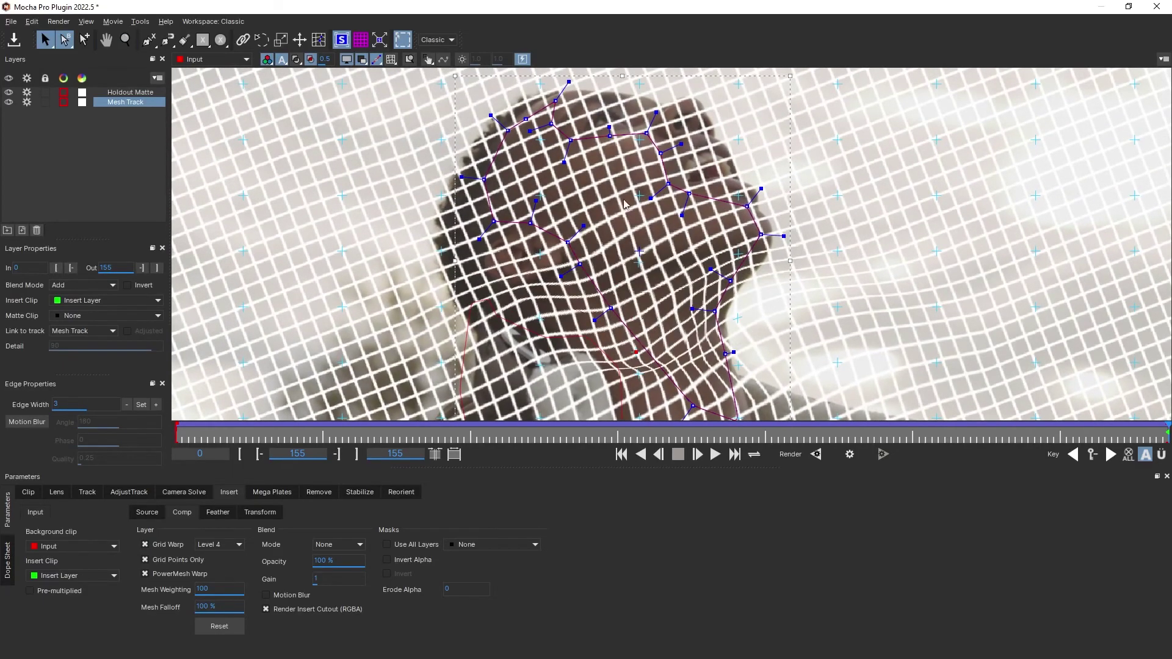
pyautogui.hotkey('ctrl', 'z')
pyautogui.moveTo(639, 193); pyautogui.dragTo(548, 182)
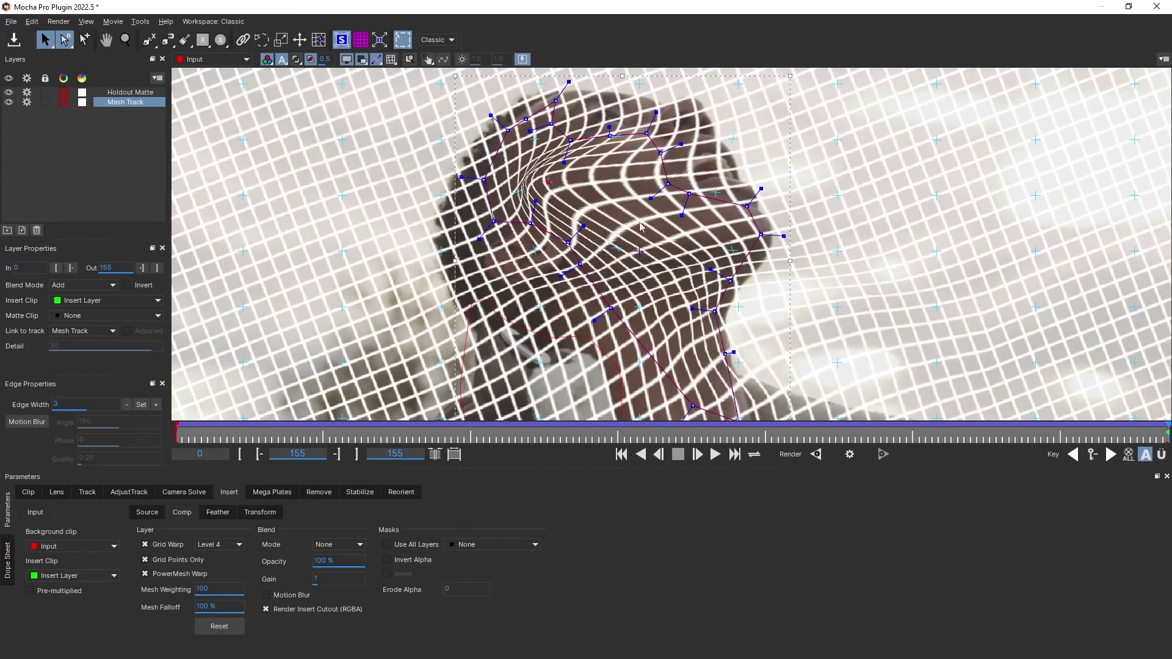
pyautogui.hotkey('ctrl', 'z')
pyautogui.moveTo(737, 197); pyautogui.dragTo(683, 243)
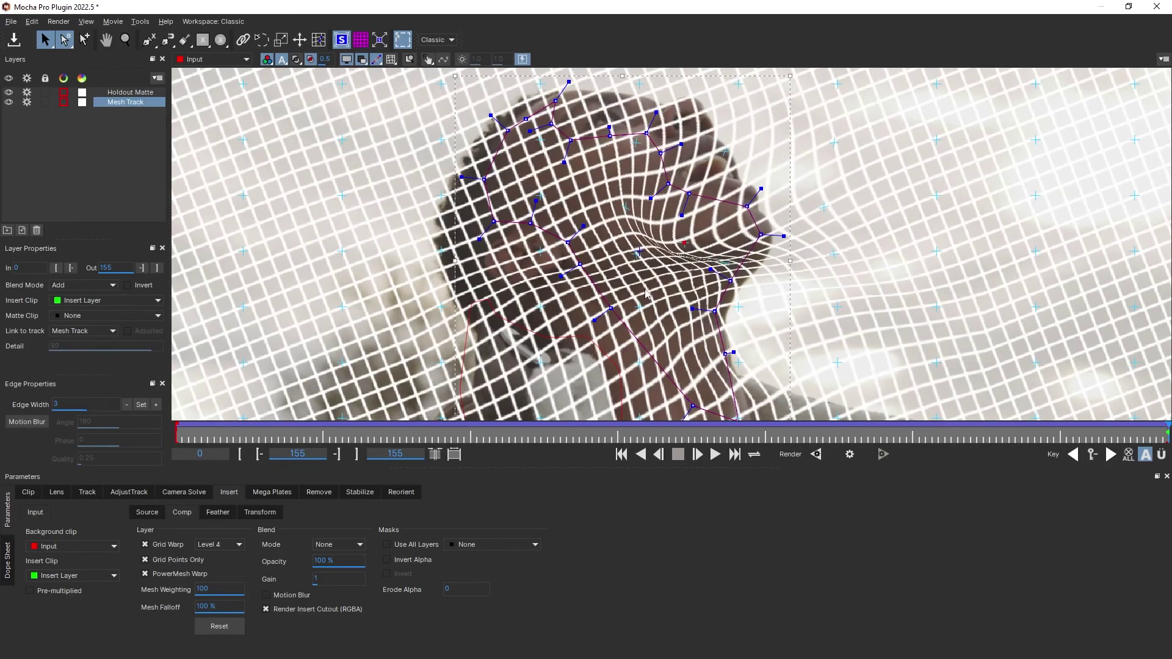
pyautogui.hotkey('ctrl', 'z')
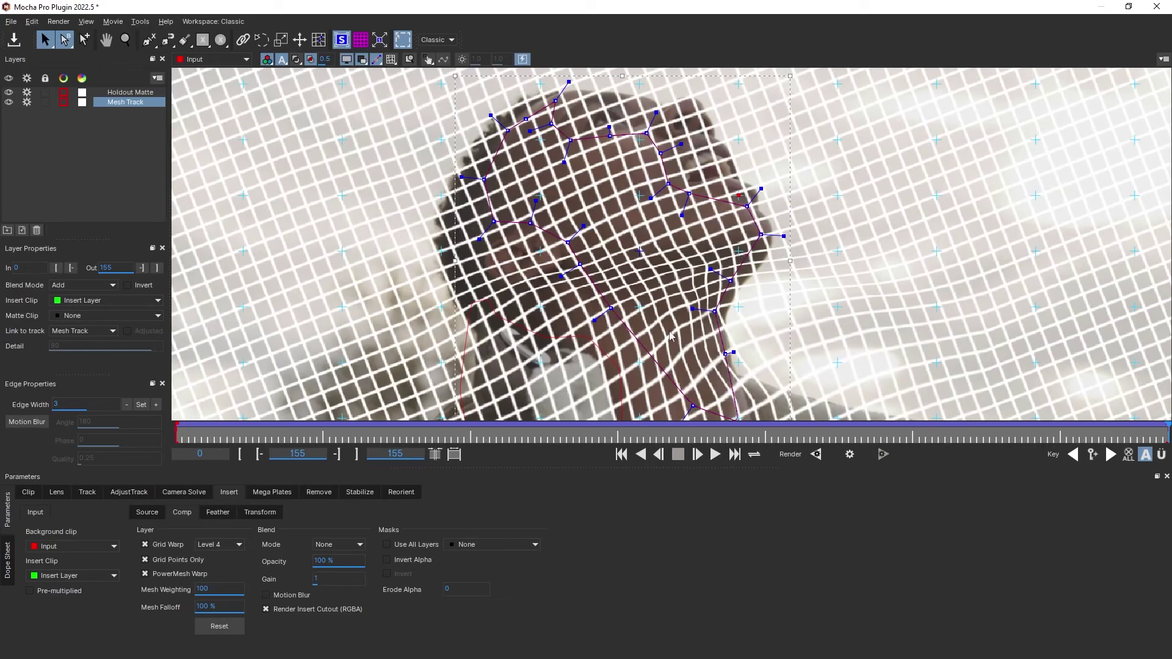
# Step: Try the Overlay blend mode on the insert and return the mode to None
pyautogui.click(351, 545)
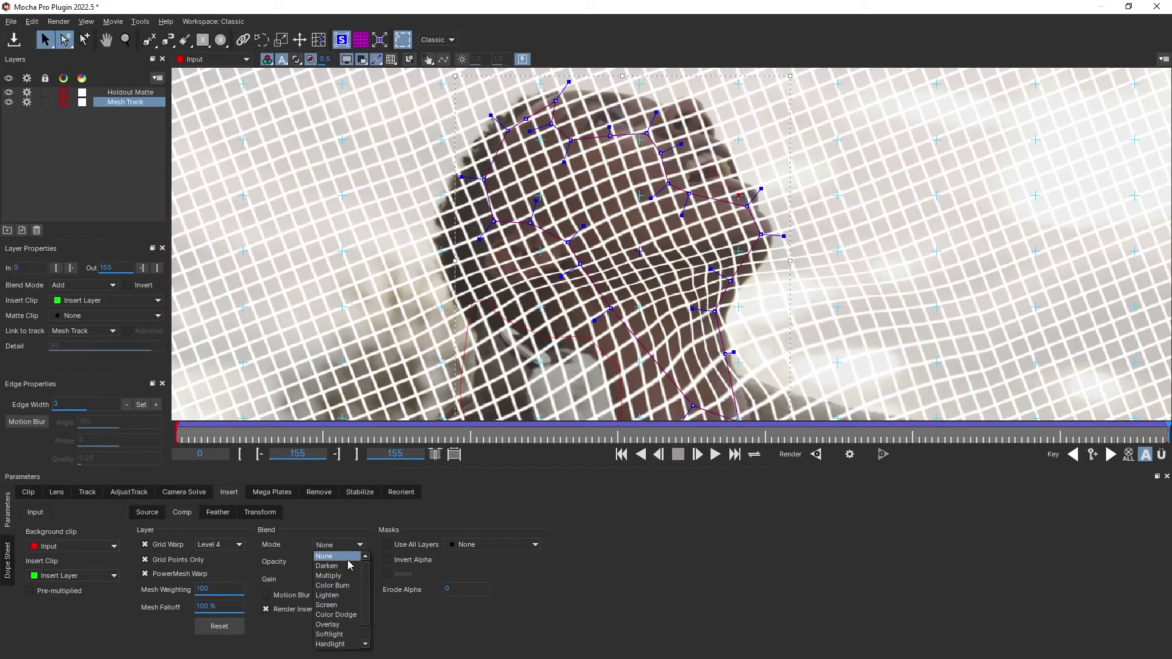
pyautogui.click(351, 623)
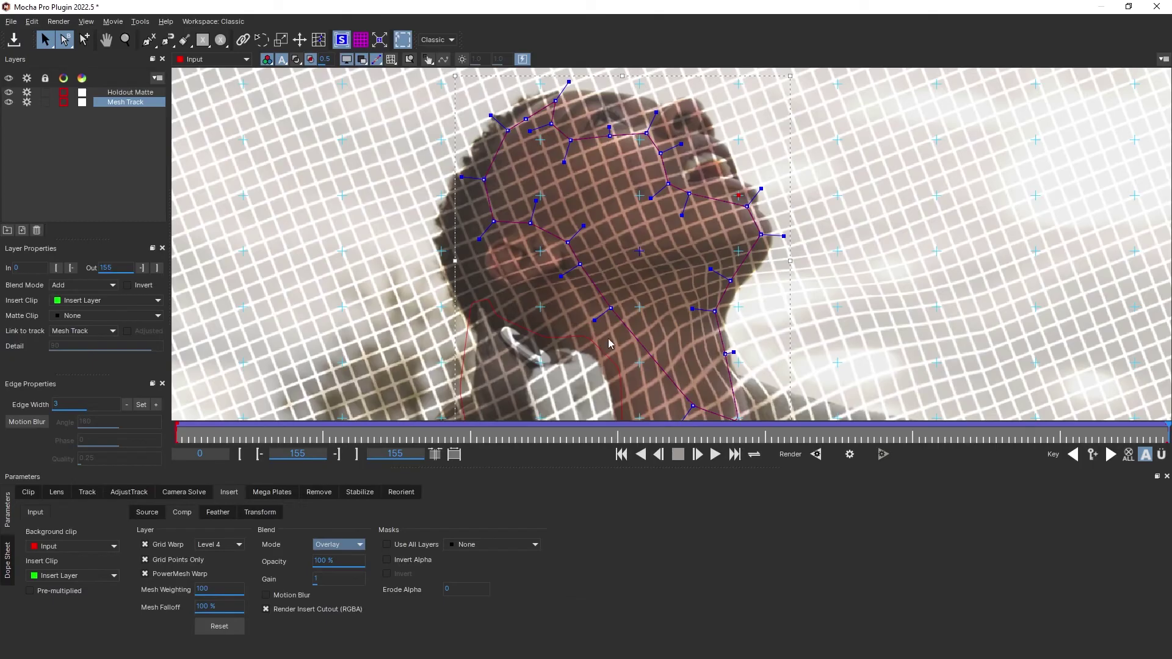
pyautogui.click(336, 545)
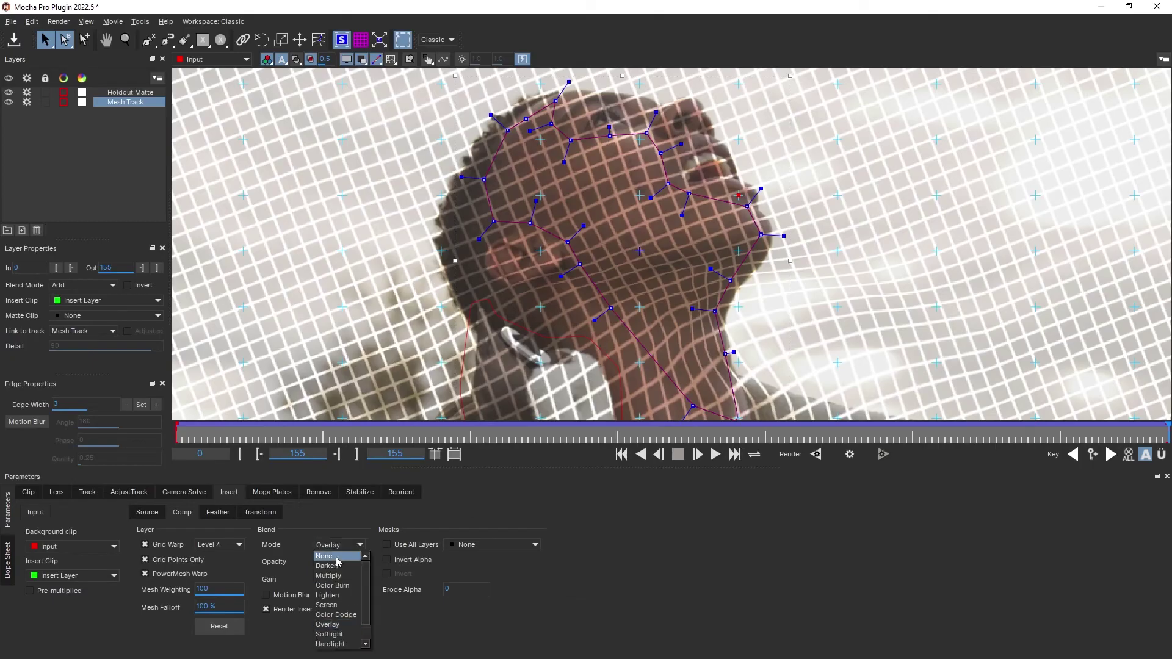
pyautogui.click(329, 556)
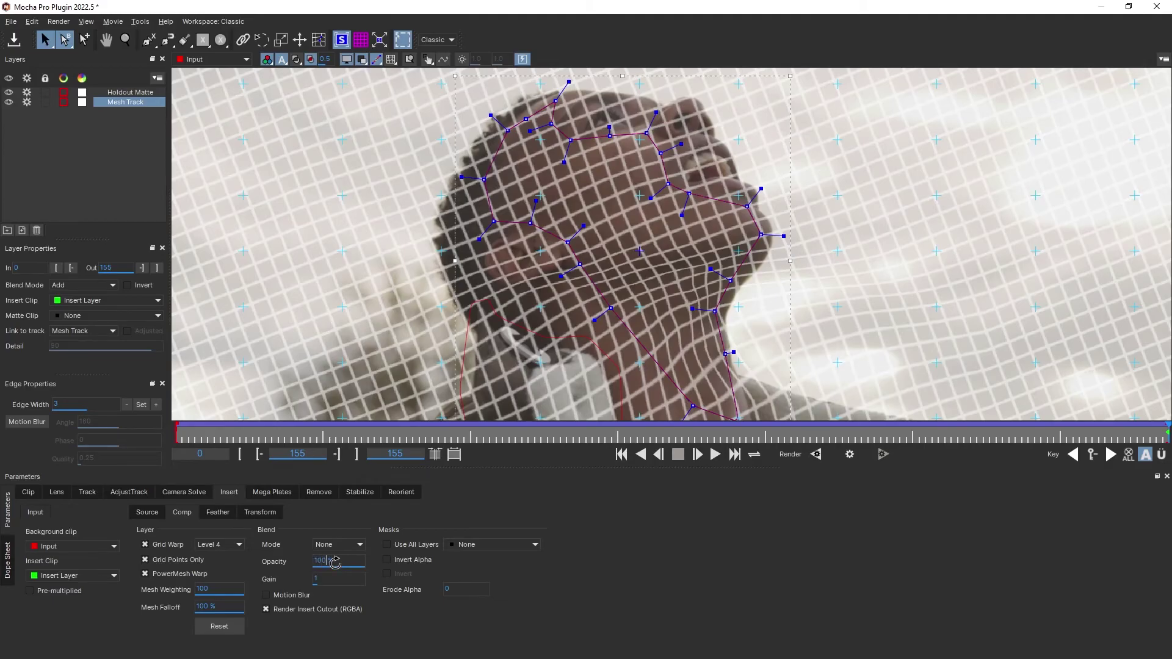
# Step: Mask the insert with all layers, then close Mocha Pro and save the project changes
pyautogui.click(386, 544)
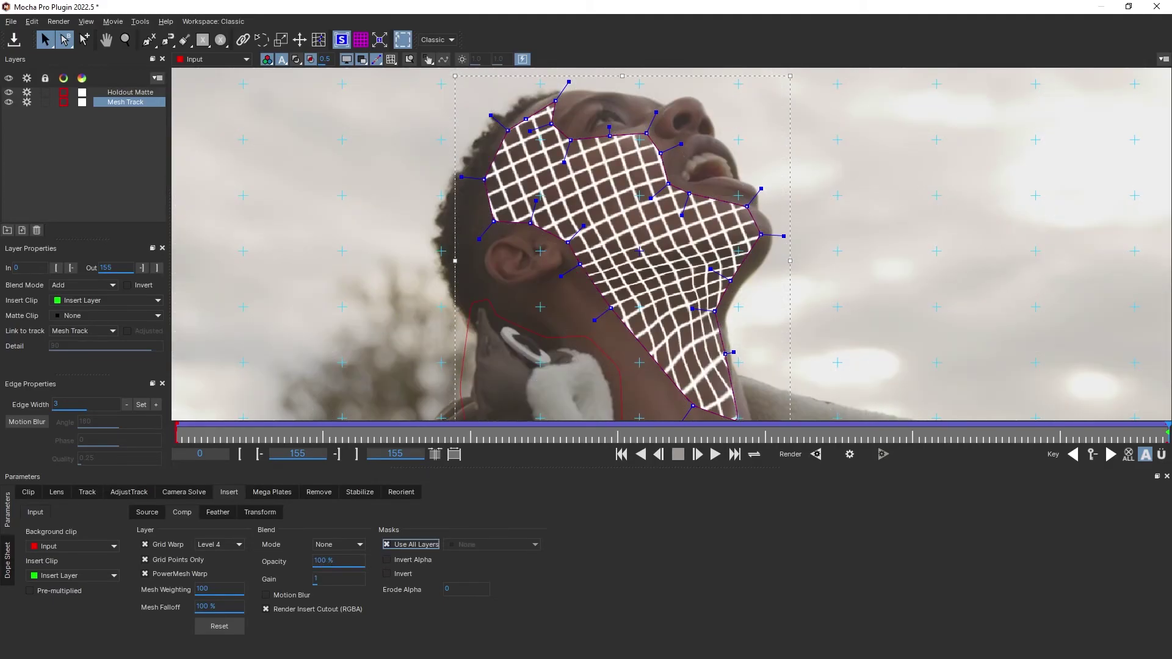
pyautogui.press('z')
pyautogui.moveTo(903, 287); pyautogui.dragTo(859, 307)
pyautogui.press('x')
pyautogui.press('s')
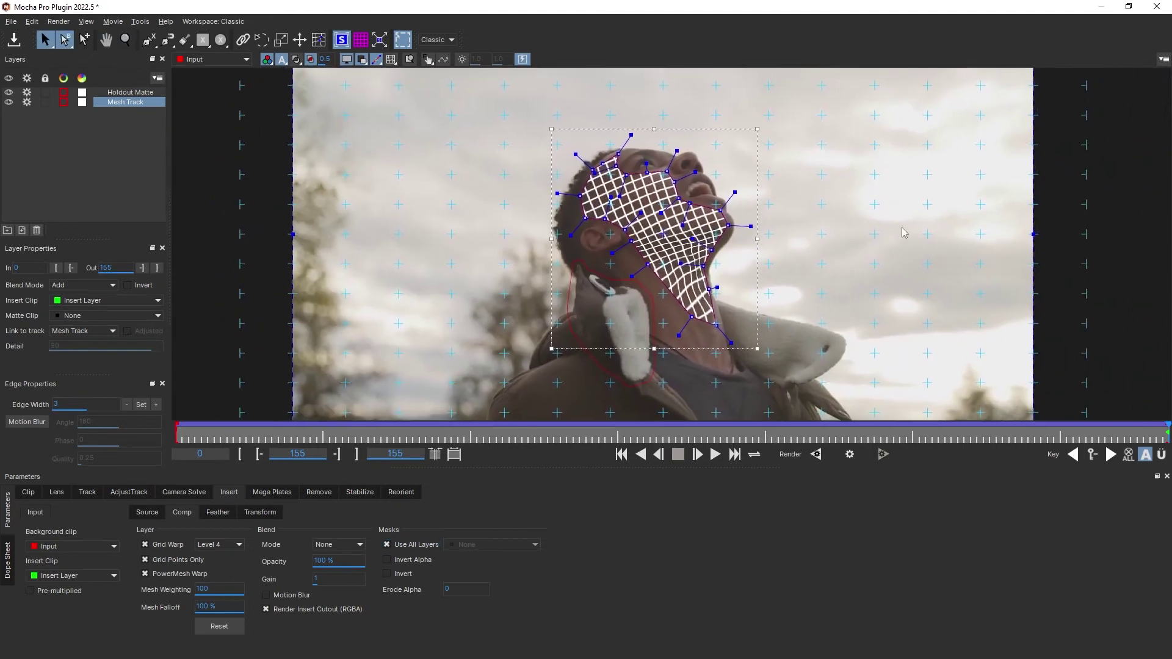
pyautogui.click(1158, 7)
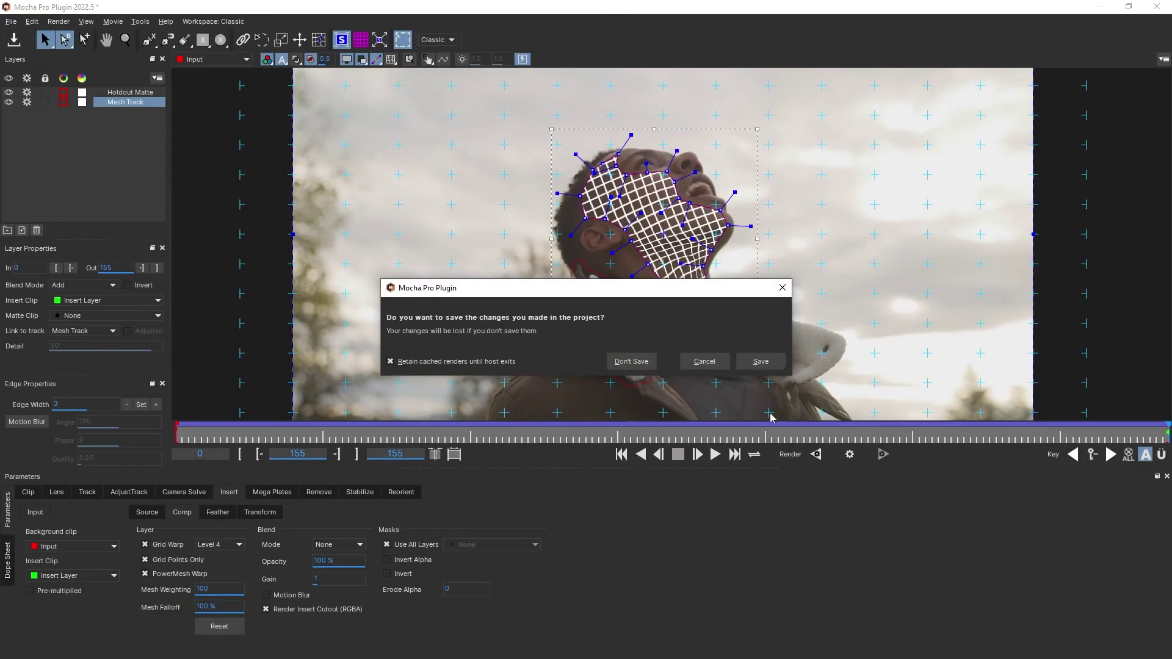
pyautogui.click(755, 362)
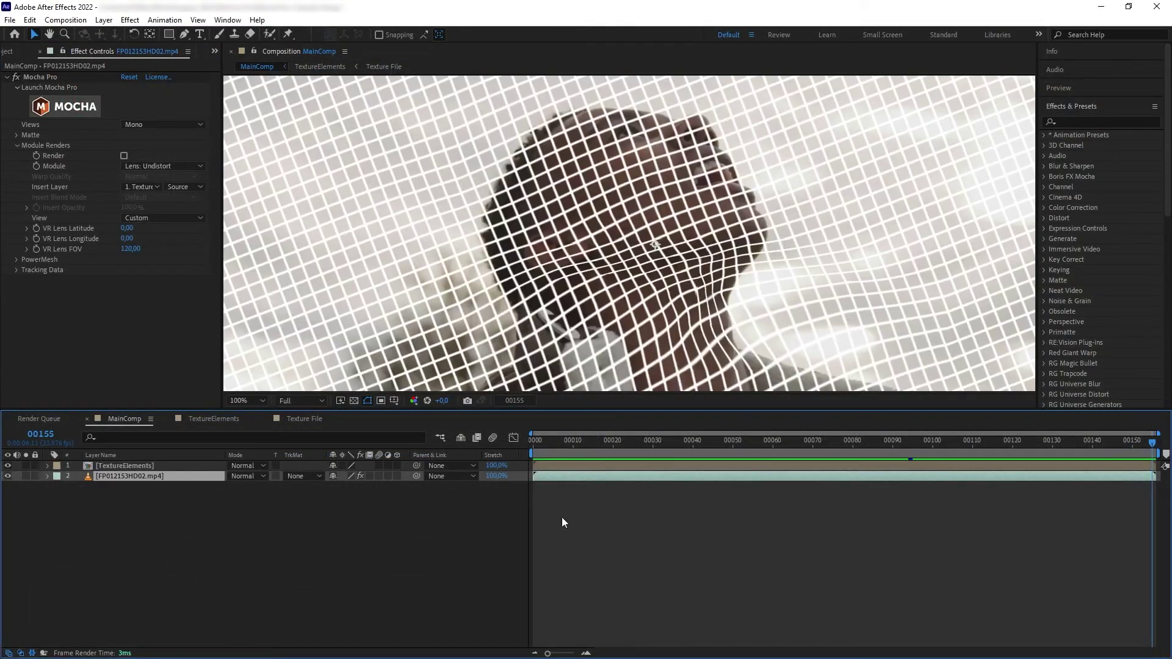
# Step: Hide the TextureElements layer in MainComp and enable the footage's Mocha Pro render with the Insert: Composite module
pyautogui.click(8, 465)
pyautogui.press('space')
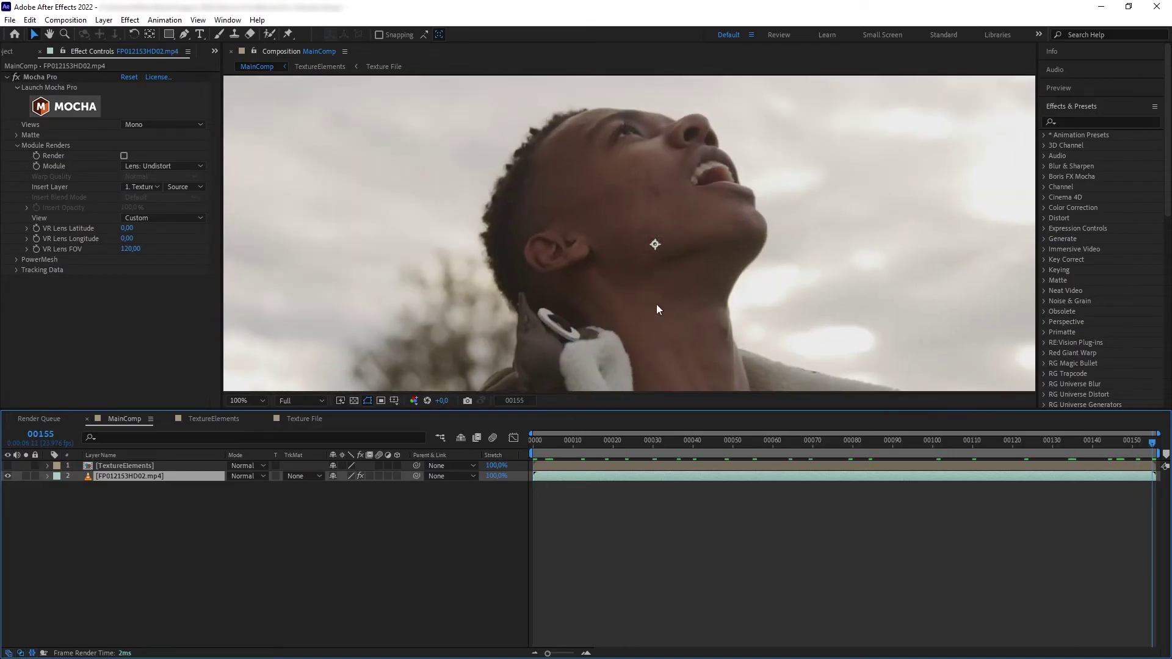
pyautogui.click(124, 157)
pyautogui.click(159, 166)
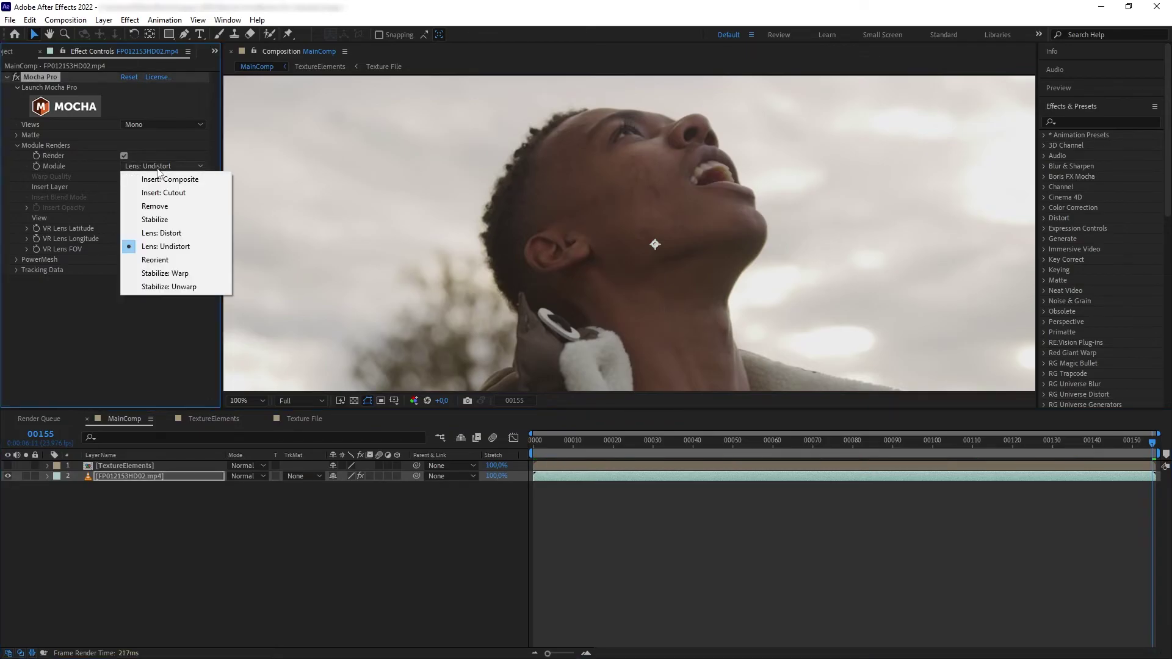
pyautogui.click(213, 180)
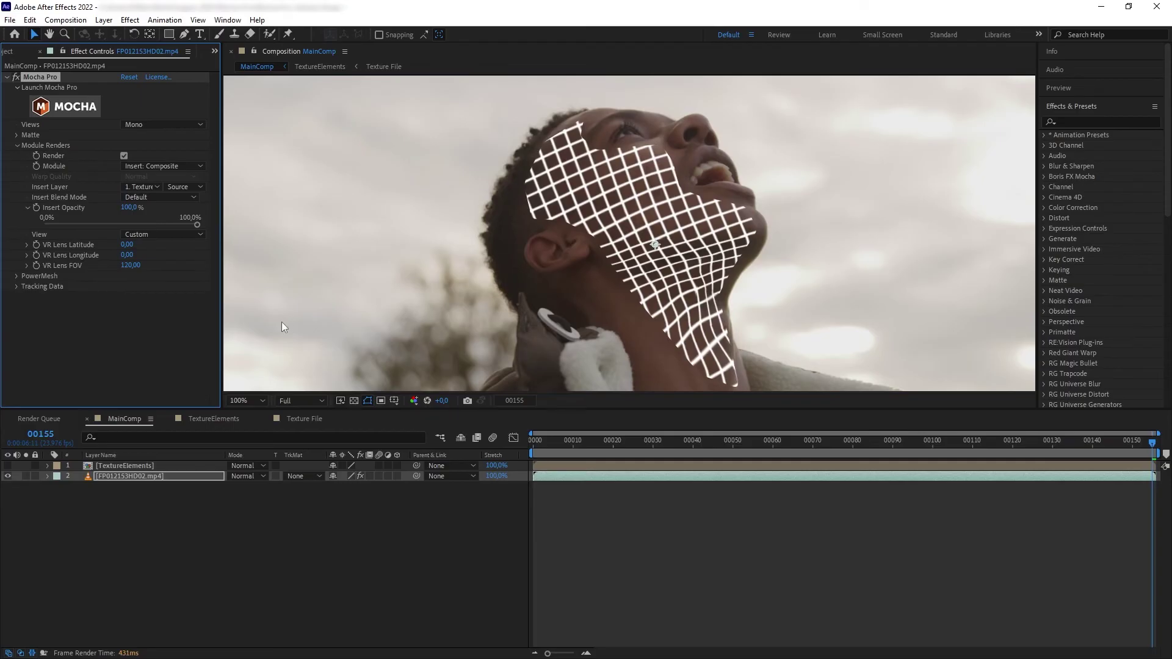
# Step: Scrub through MainComp to check how the composited grid insert follows the face and neck
pyautogui.moveTo(871, 444); pyautogui.dragTo(1154, 443)
pyautogui.moveTo(822, 434); pyautogui.dragTo(1154, 443)
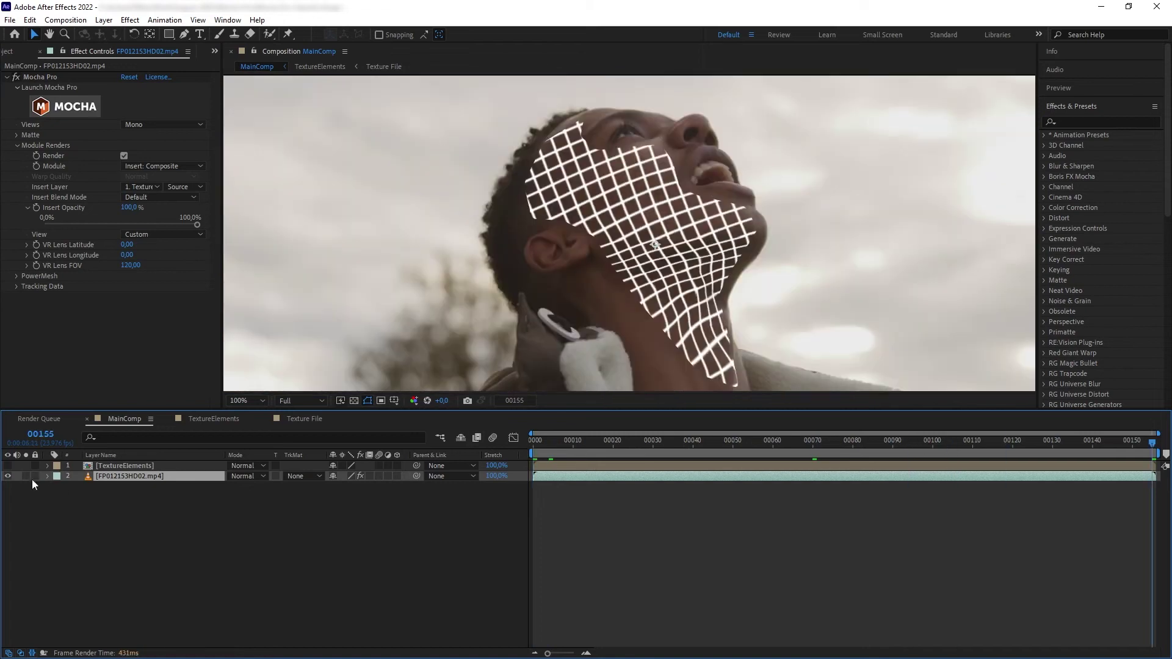
# Step: Try the Overlay insert blend mode and a lower insert opacity, returning to the Default mode and 100% opacity
pyautogui.click(25, 476)
pyautogui.click(149, 196)
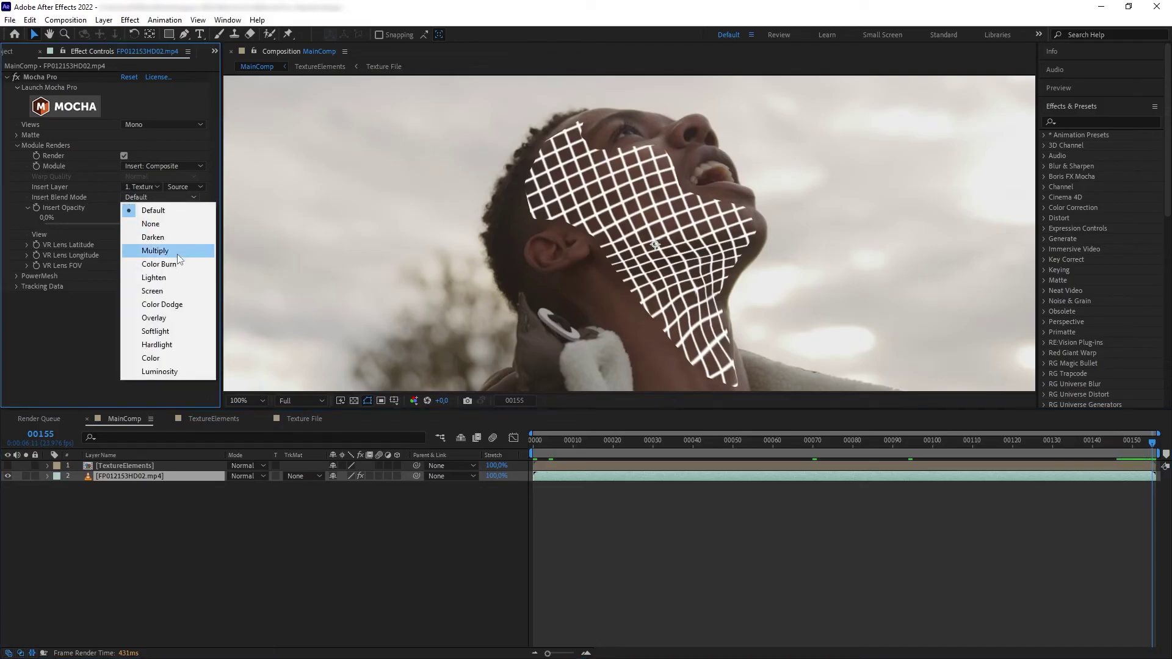
pyautogui.click(161, 318)
pyautogui.click(144, 193)
pyautogui.click(142, 208)
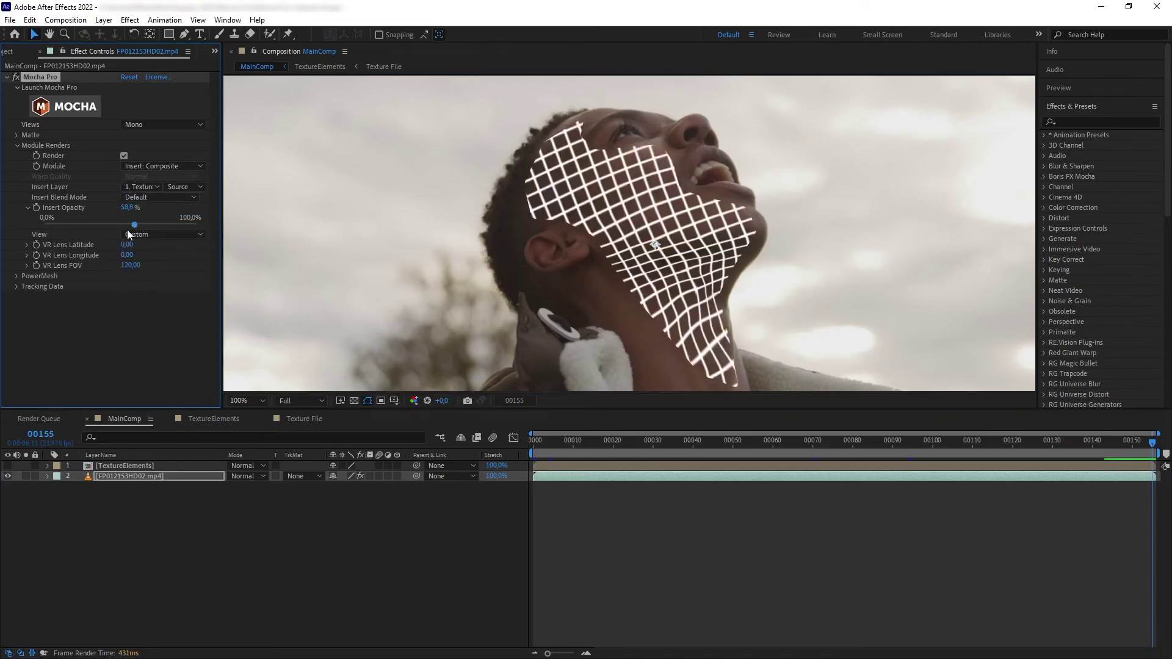
pyautogui.click(26, 208)
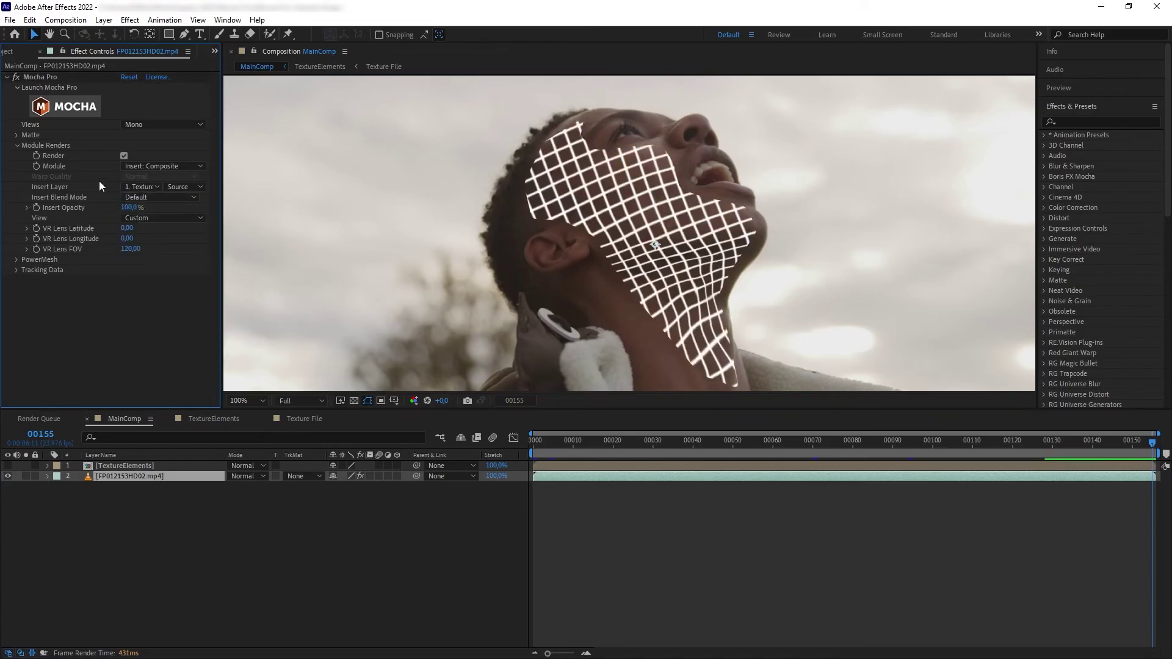
# Step: Switch the footage's Mocha Pro render module to Insert: Cutout and apply the matte to the warped grid
pyautogui.click(159, 166)
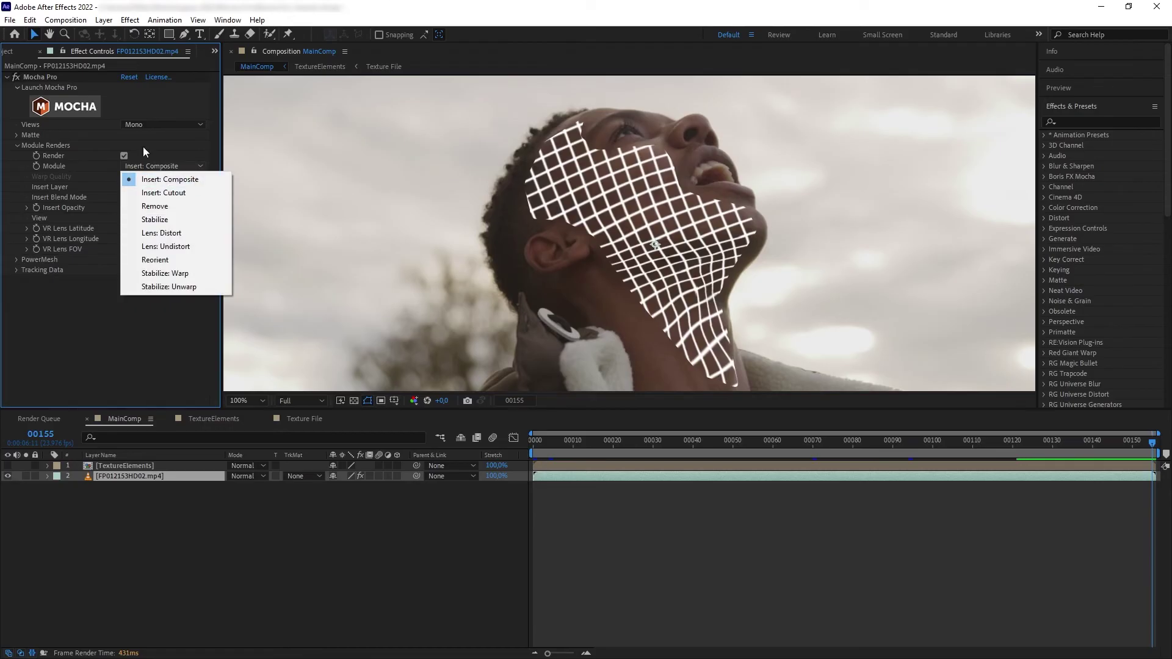
pyautogui.click(192, 192)
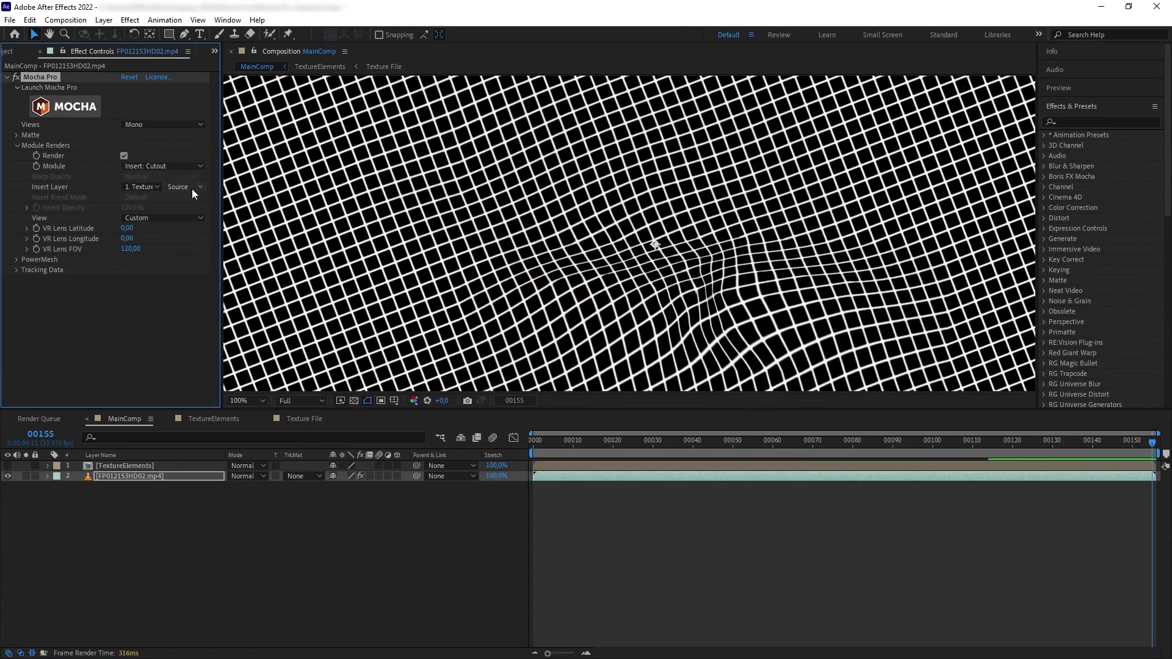
pyautogui.press(',')
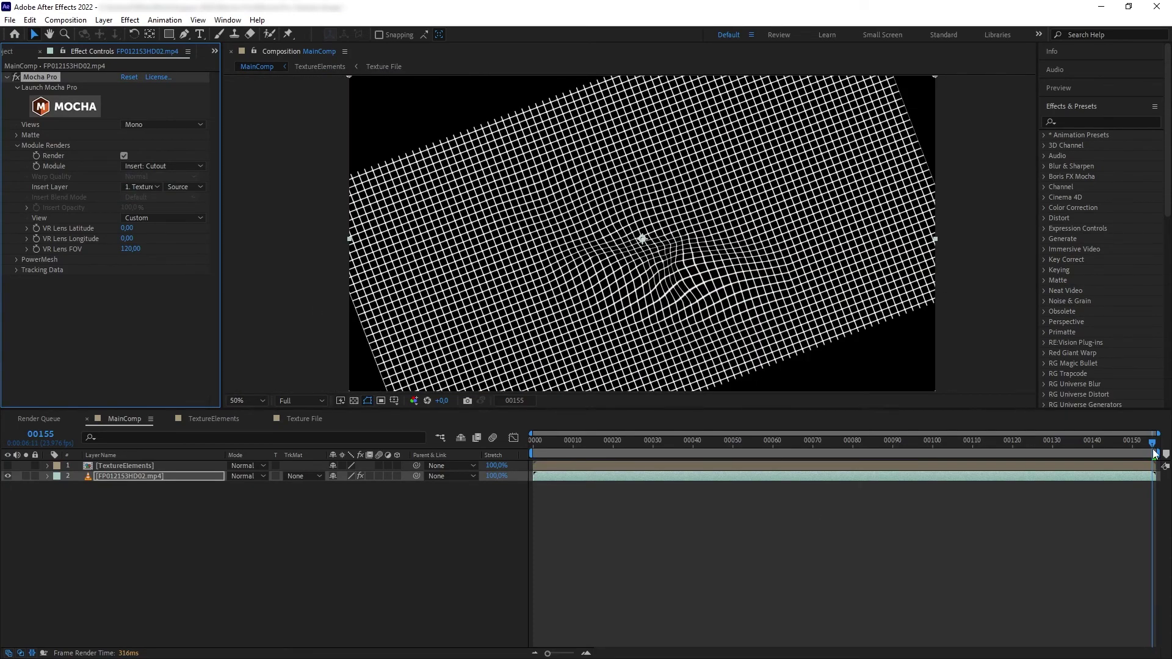
pyautogui.click(797, 445)
pyautogui.press('Home')
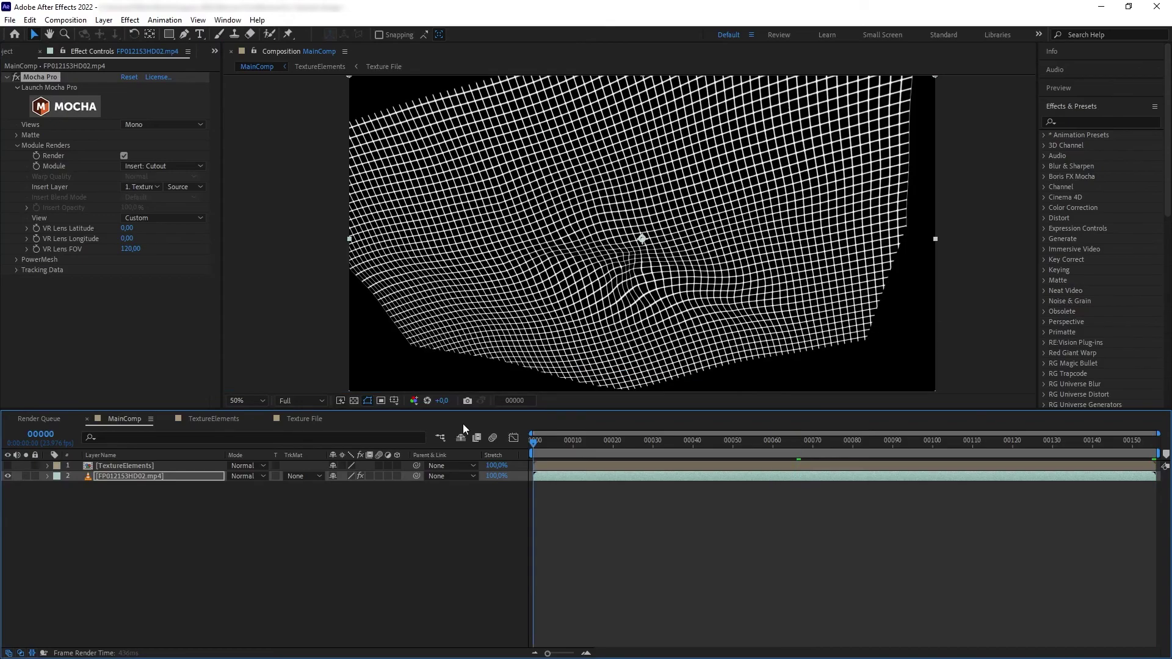
pyautogui.press('space')
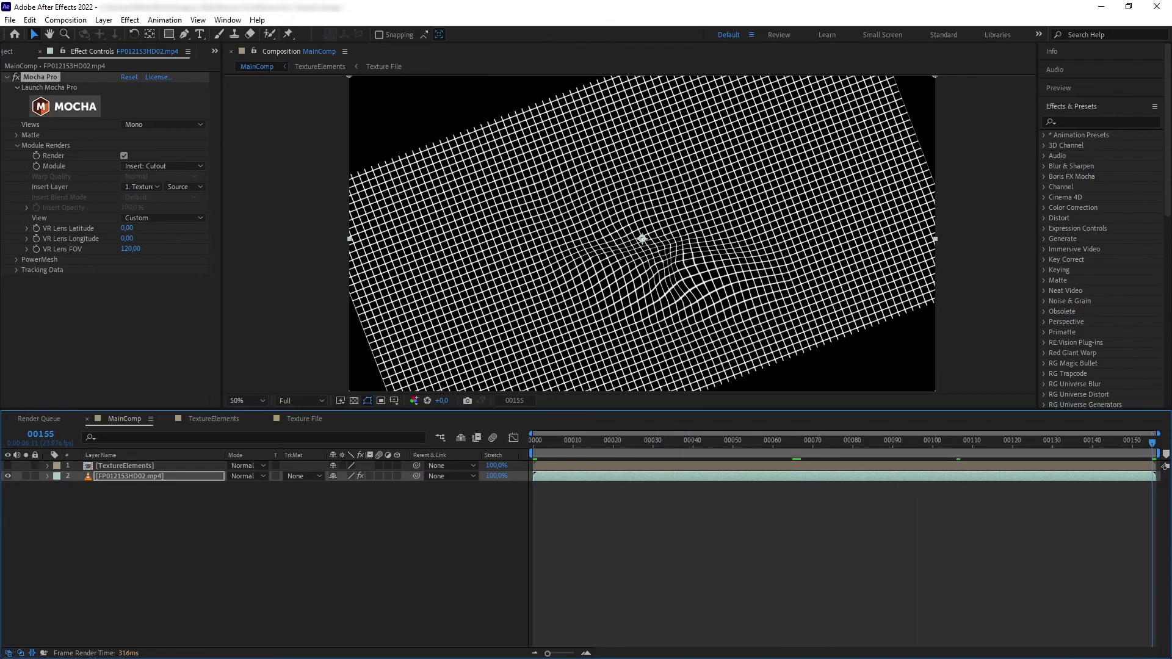
pyautogui.click(17, 134)
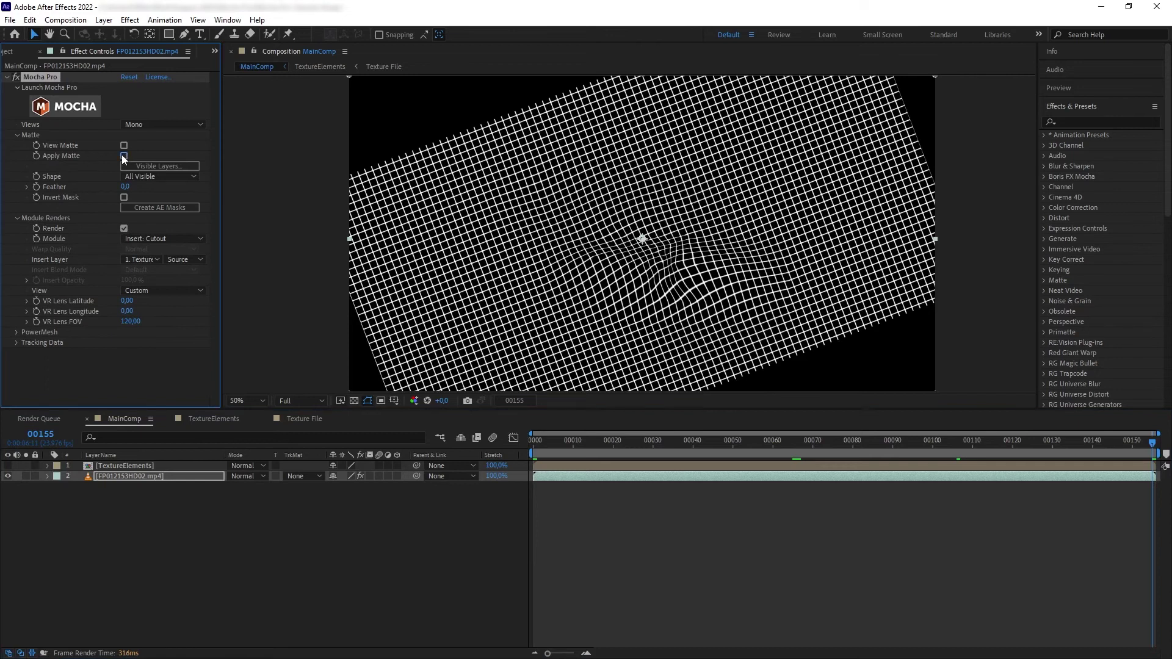
pyautogui.click(124, 156)
# Step: Add FP012153HD02.mp4 to MainComp as the bottom layer beneath the cutout and scrub through the combined result
pyautogui.click(4, 54)
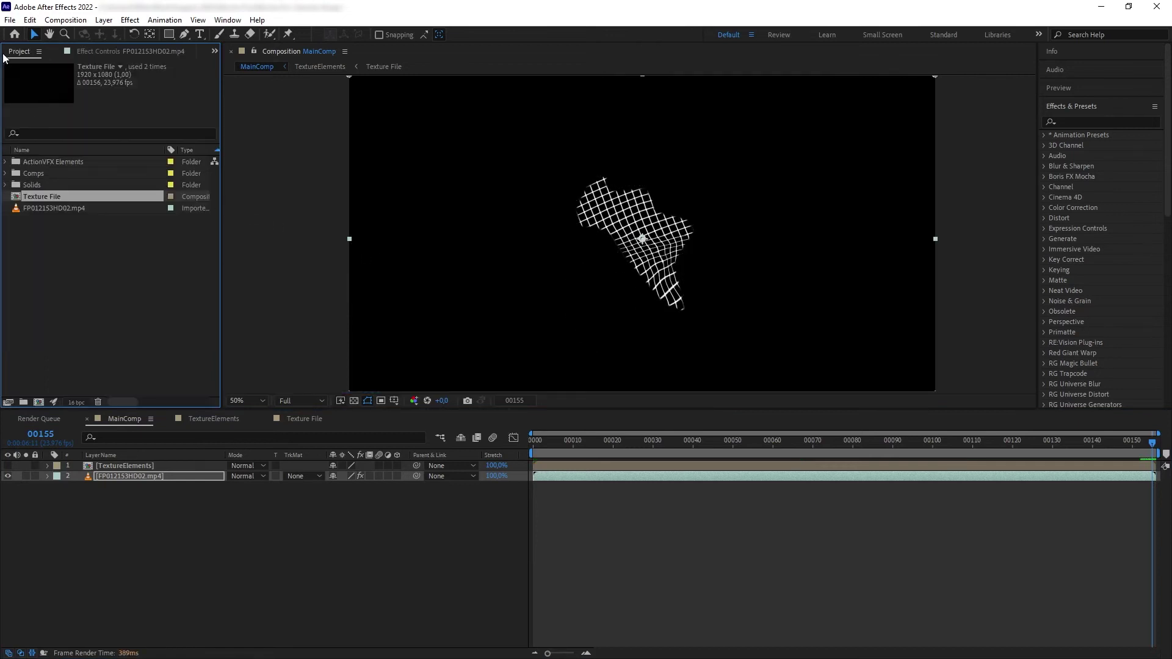
pyautogui.moveTo(41, 213); pyautogui.dragTo(263, 504)
pyautogui.press('/')
pyautogui.moveTo(745, 445); pyautogui.dragTo(1152, 441)
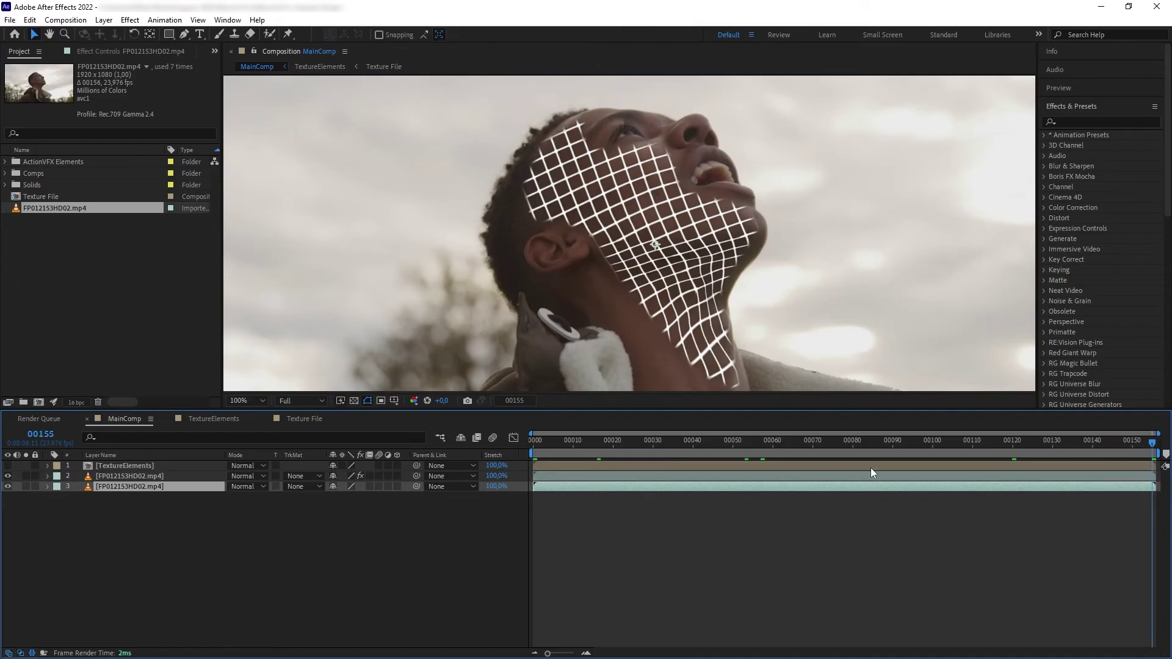
# Step: In the nested Texture File comp, hide the grid and show the bloody wound element, then return to TextureElements
pyautogui.doubleClick(140, 468)
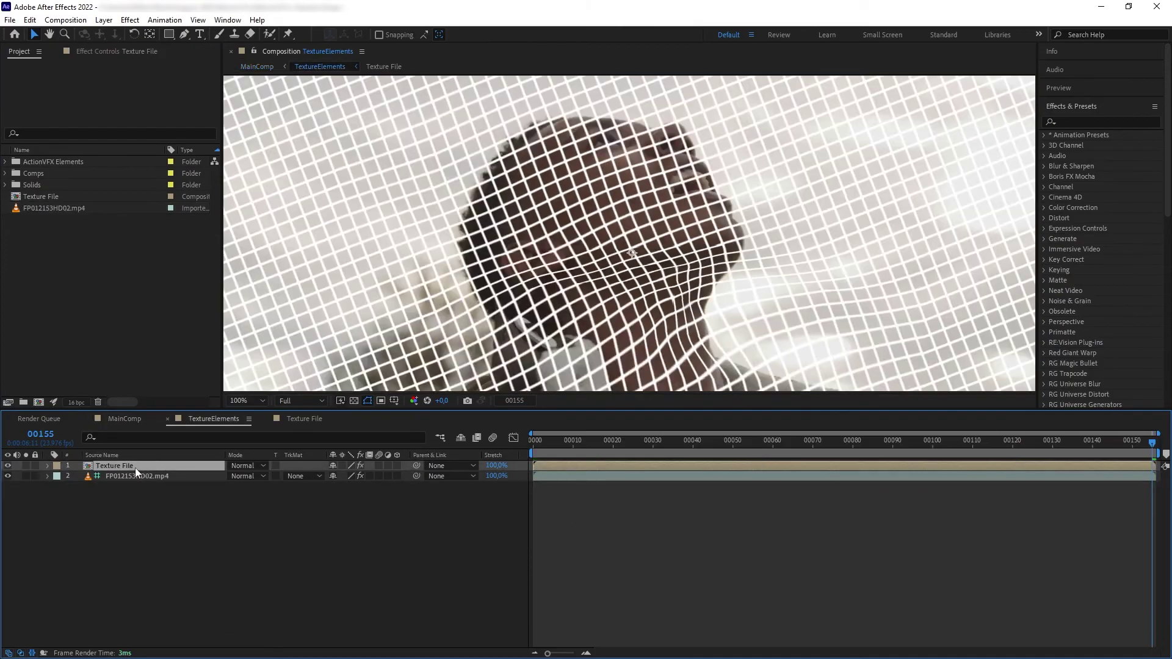
pyautogui.doubleClick(134, 468)
pyautogui.click(149, 486)
pyautogui.press('t')
pyautogui.click(9, 487)
pyautogui.click(8, 476)
pyautogui.click(320, 68)
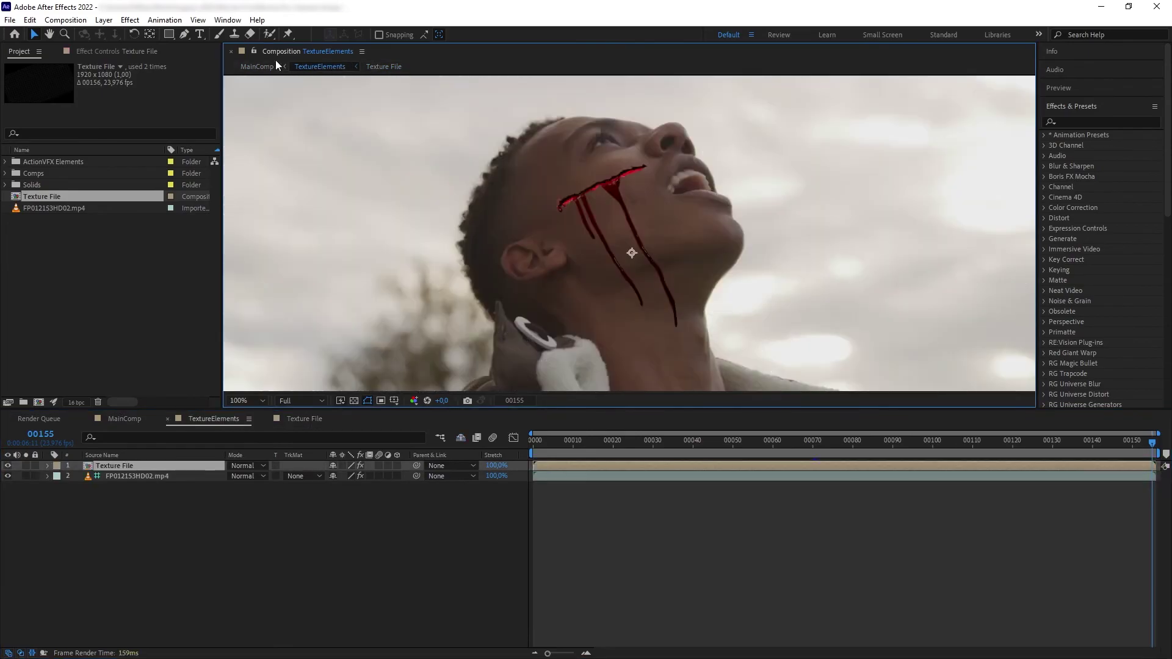
# Step: Return to MainComp and scrub through the shot to review the bloody wound warped onto the face
pyautogui.click(266, 66)
pyautogui.moveTo(1063, 453); pyautogui.dragTo(1152, 452)
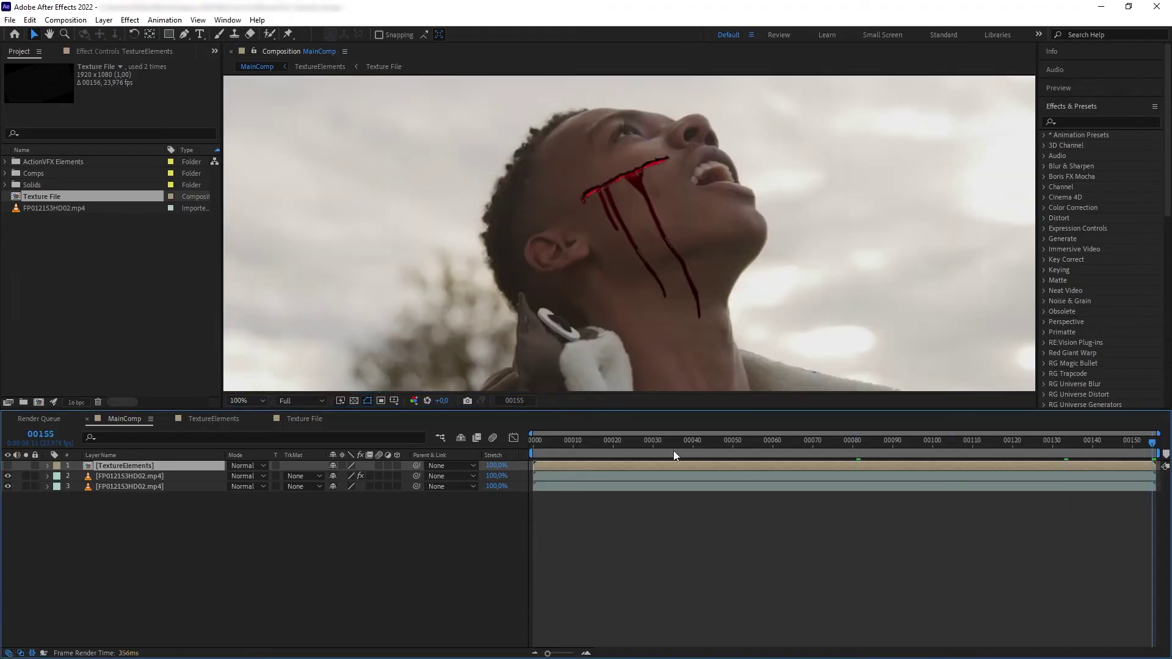
pyautogui.moveTo(562, 449); pyautogui.dragTo(727, 451)
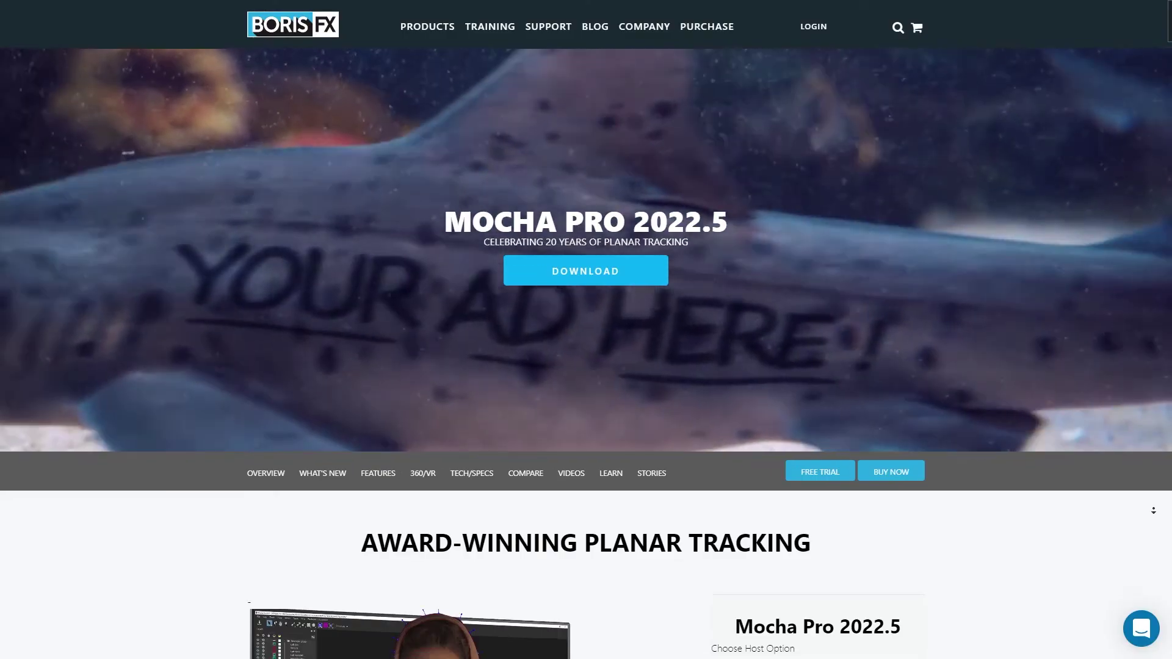
# Step: Switch to the Boris FX website and look through the Mocha Pro 2022.5 product page
pyautogui.scroll(-3, 586, 305)
pyautogui.scroll(-5, 586, 305)
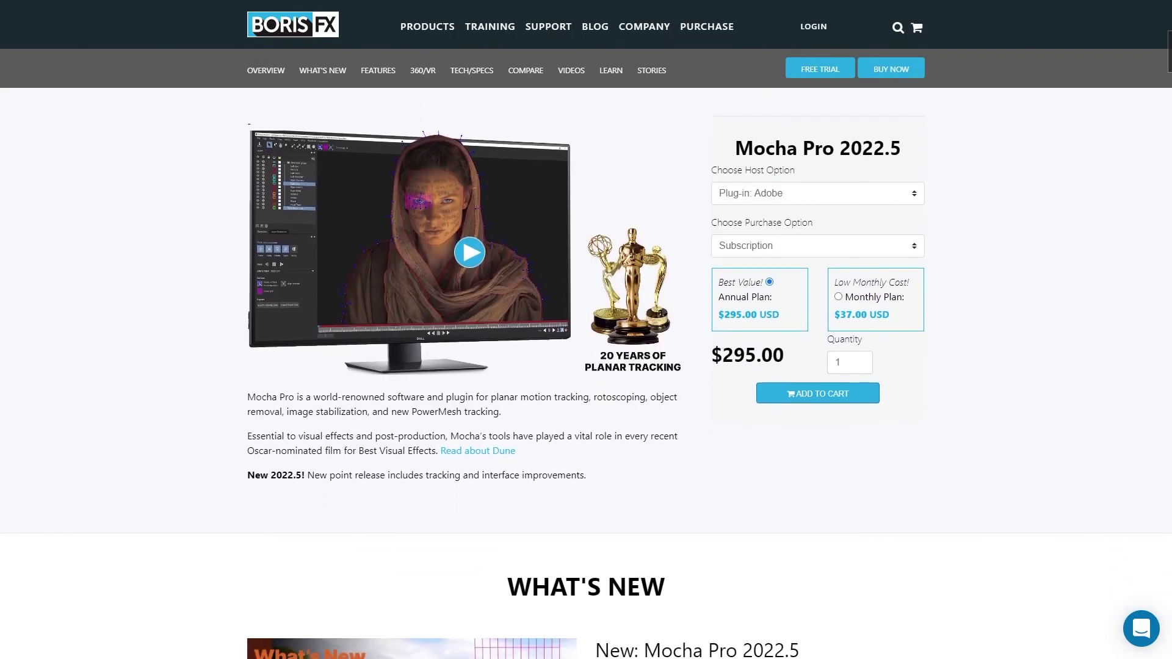
pyautogui.scroll(-2, 585, 306)
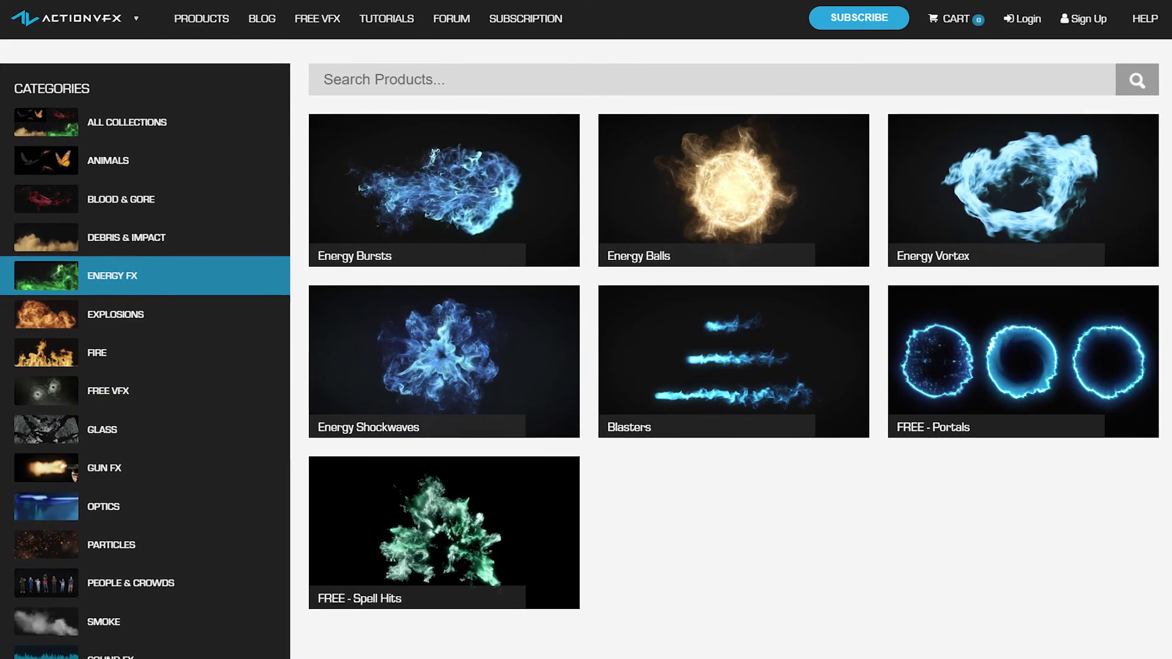
# Step: Browse the ActionVFX product library, viewing the Explosions category and the collections free for subscribers
pyautogui.click(119, 314)
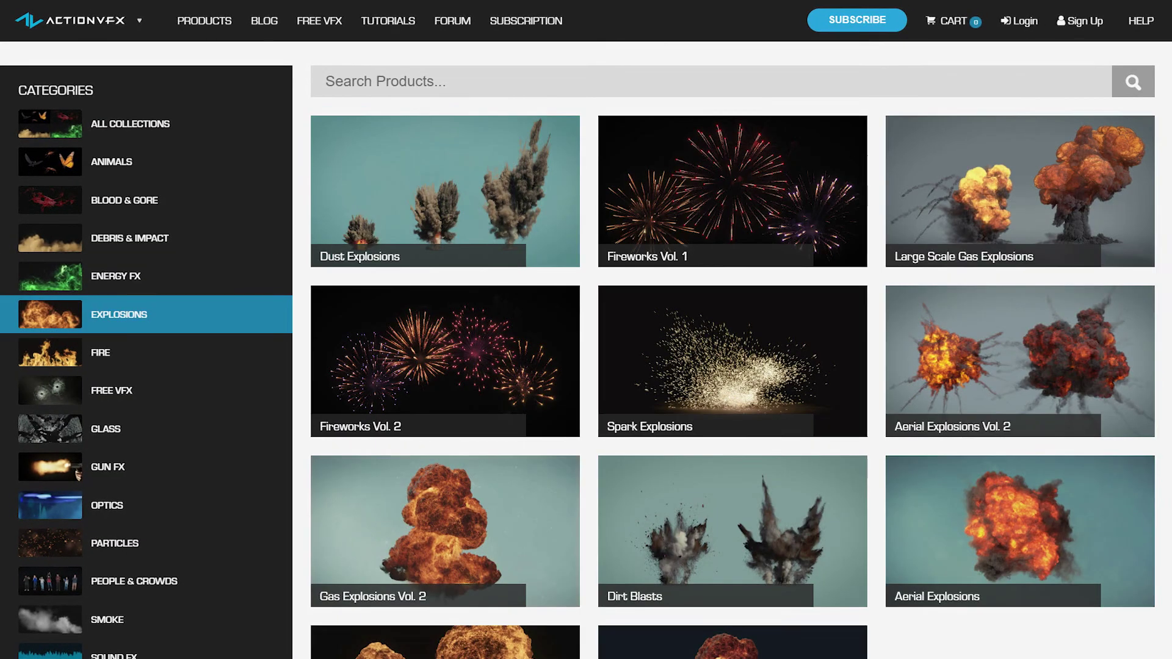
pyautogui.moveTo(544, 259)
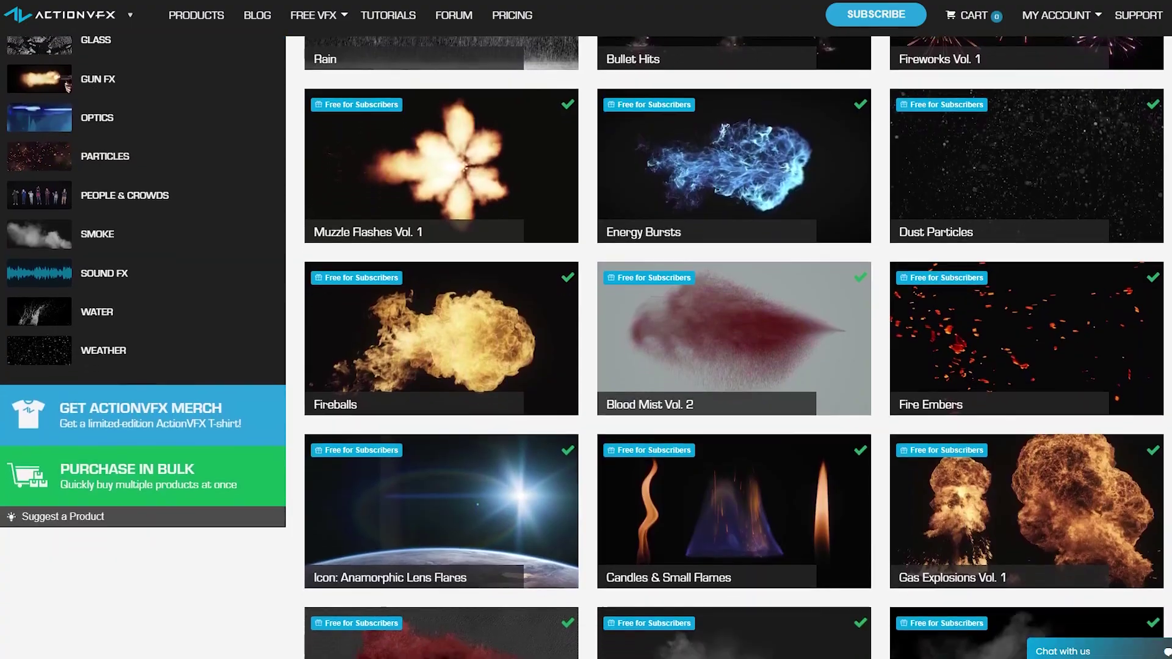
pyautogui.scroll(-3, 582, 347)
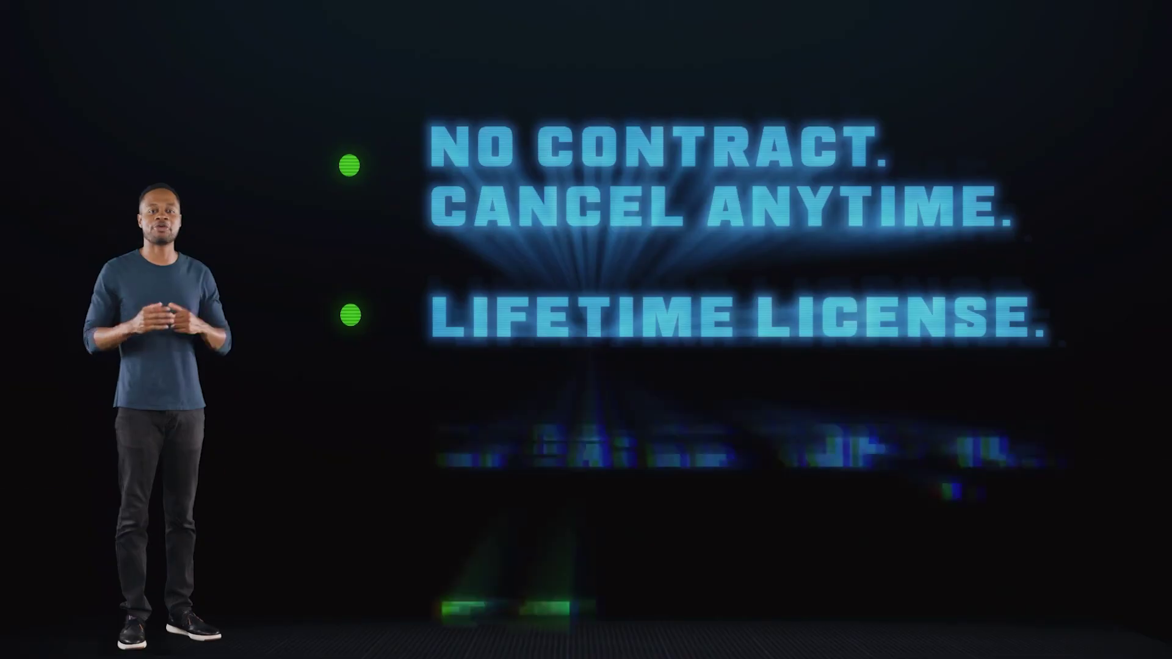